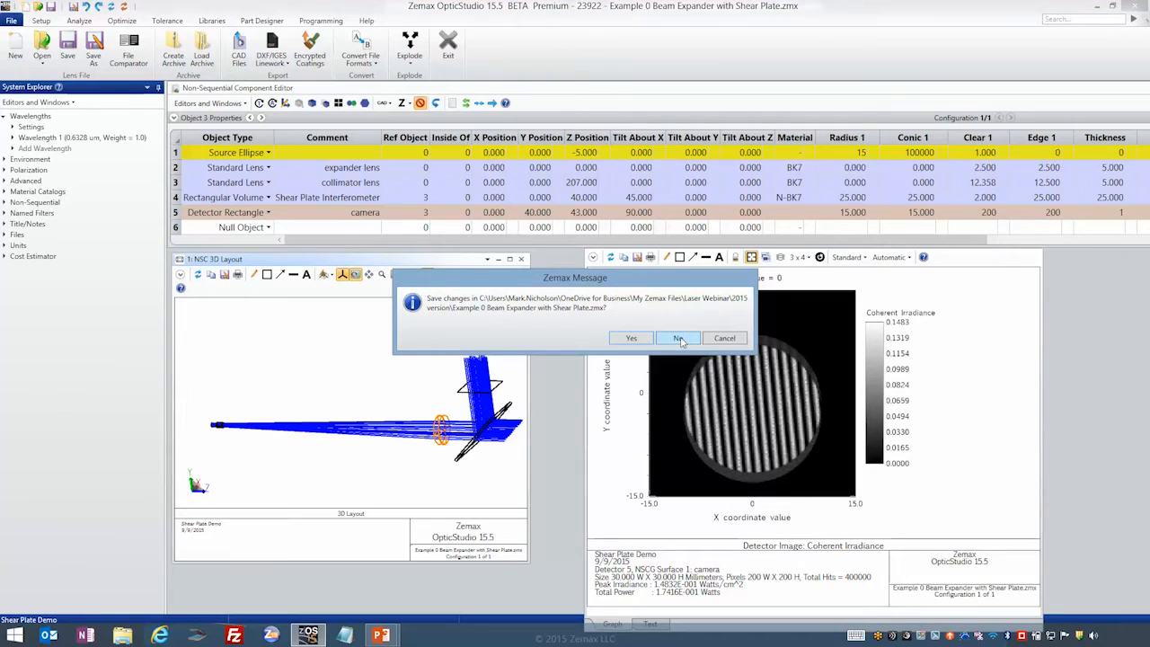
# - Discard the changes to the shear plate file and display the Gaussian beam setup's cross-section layout below the lens data
pyautogui.click(679, 339)
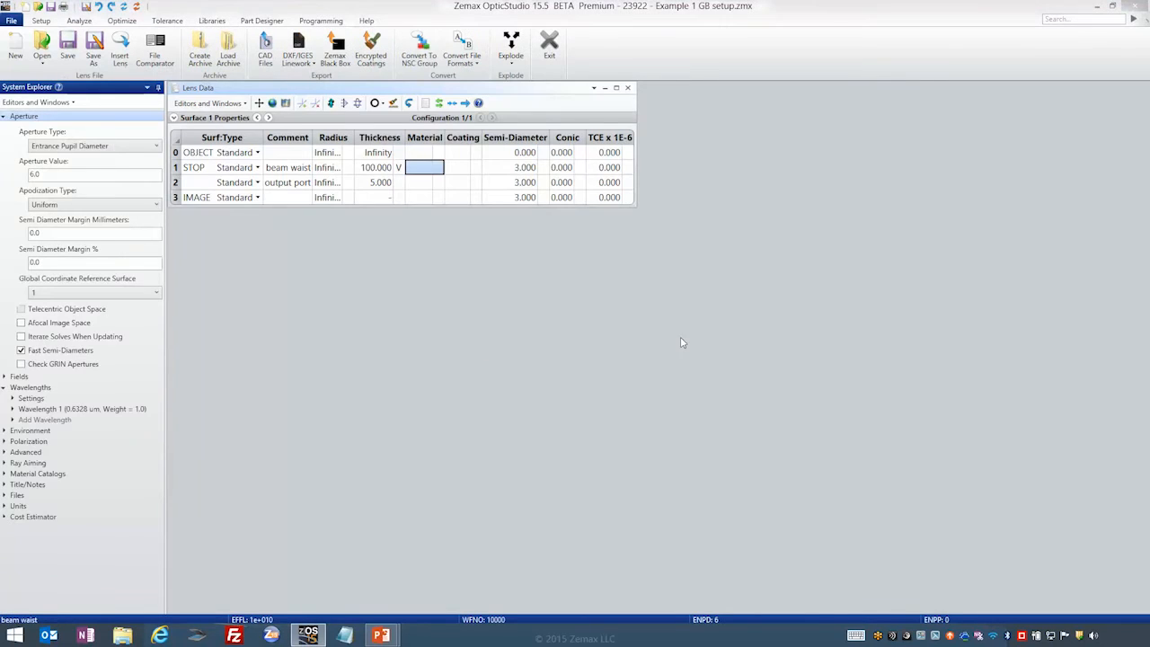
pyautogui.click(71, 172)
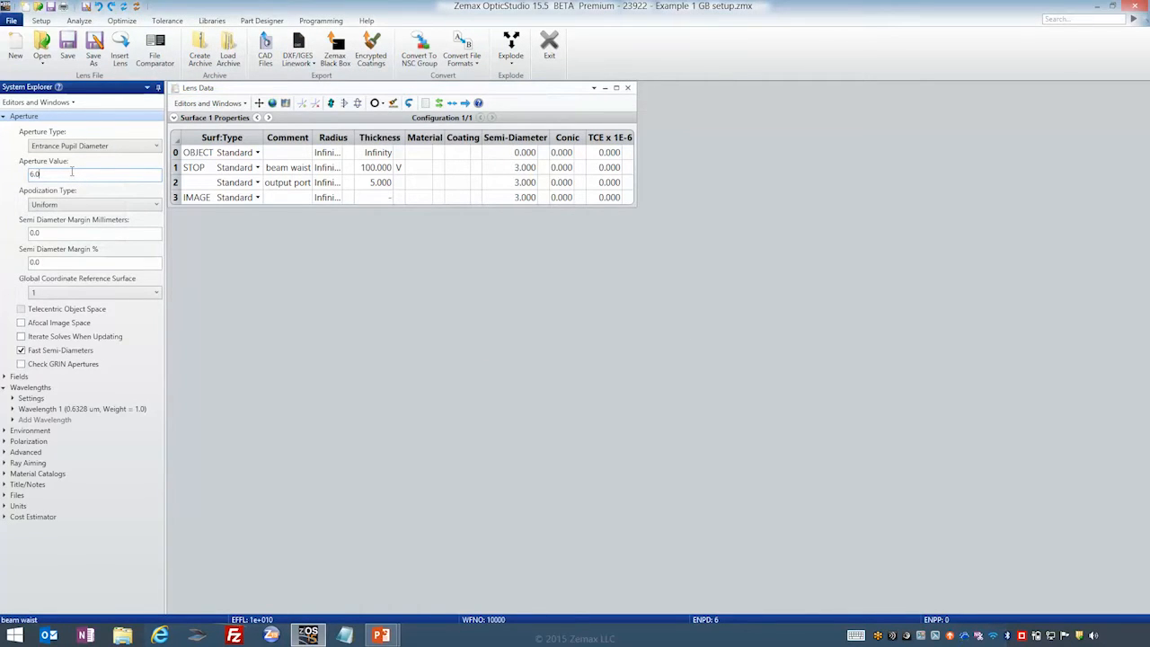
pyautogui.click(79, 19)
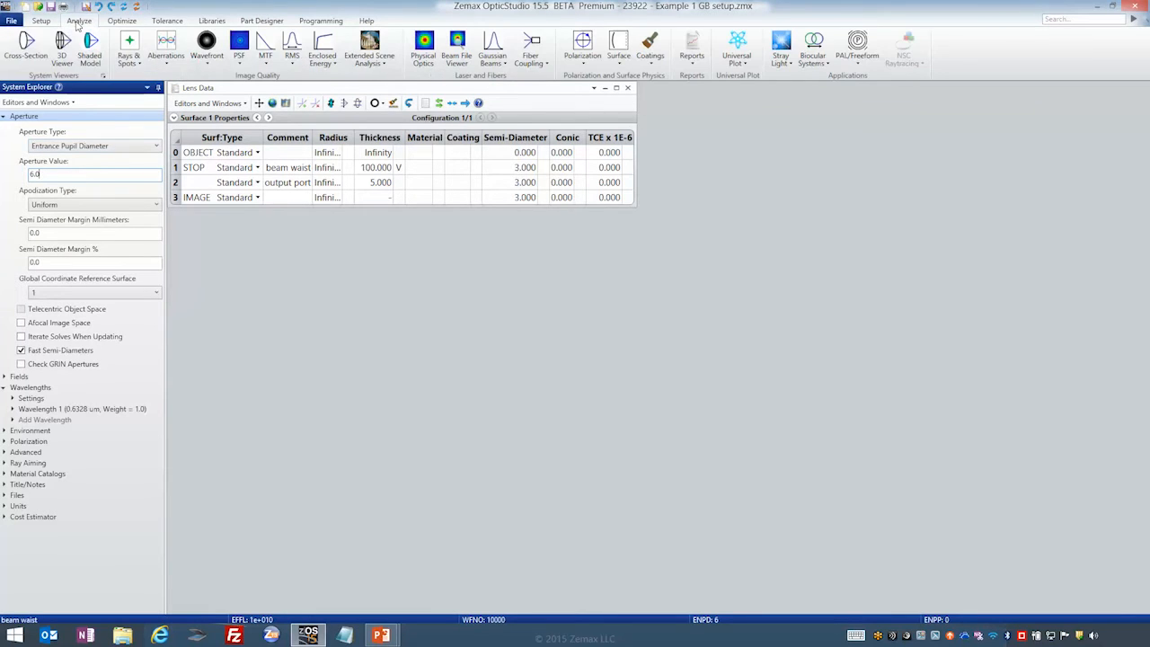
pyautogui.click(33, 50)
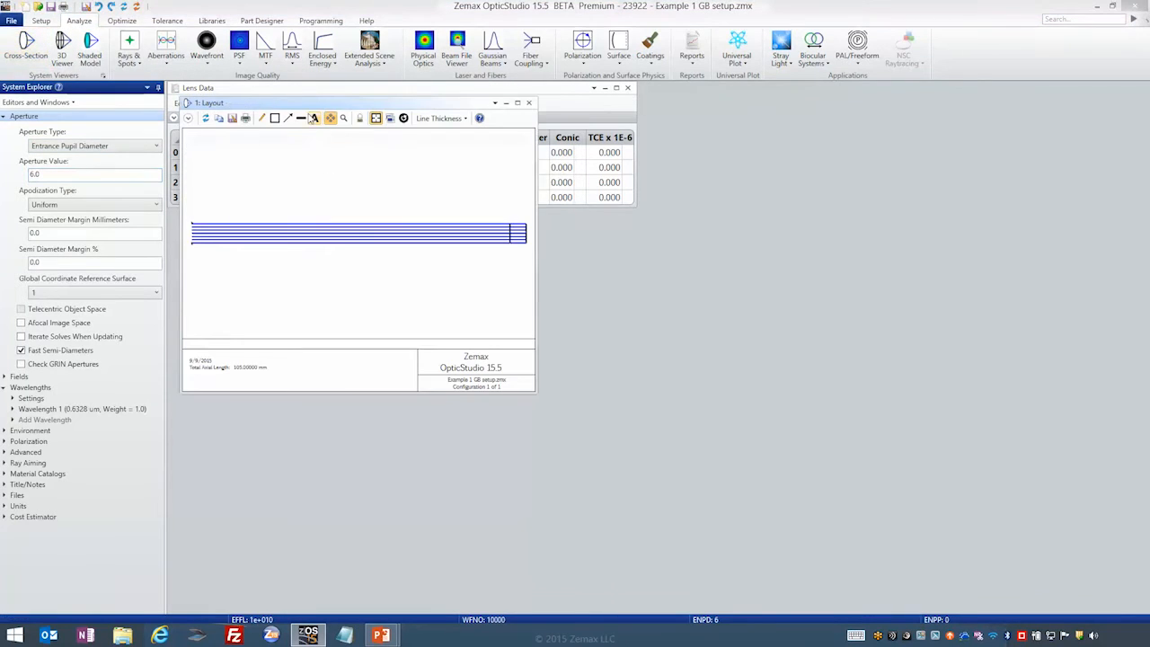
pyautogui.moveTo(316, 108); pyautogui.dragTo(405, 247)
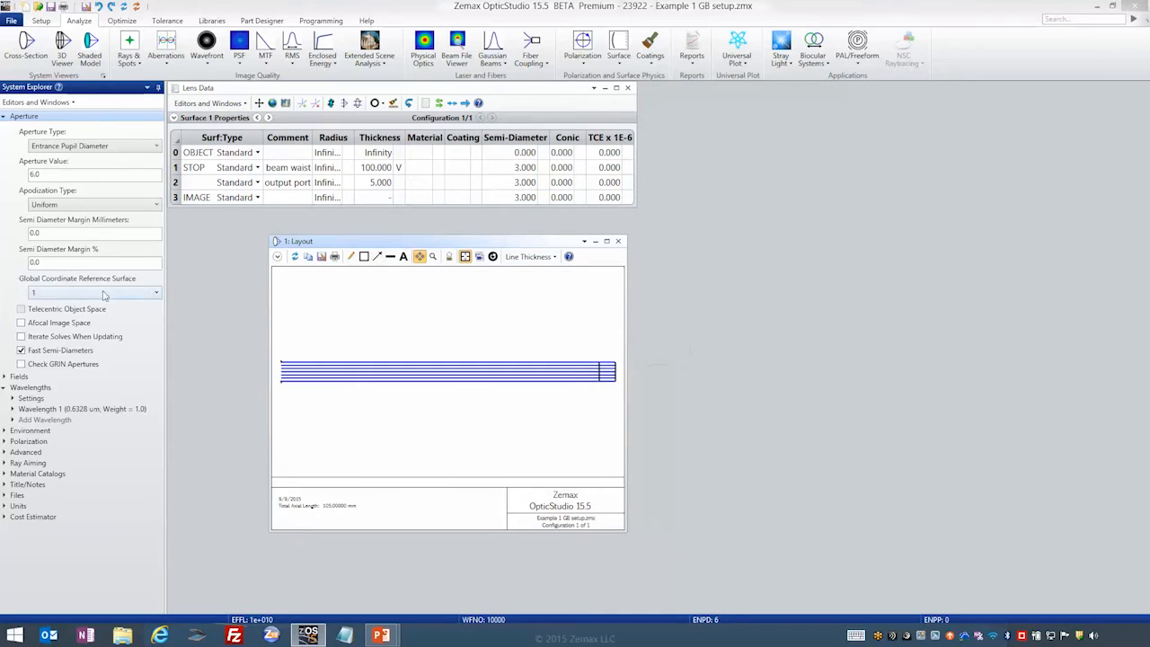
# - Fit the lens data columns to their contents and enlarge the editor window around the surface table
pyautogui.click(81, 411)
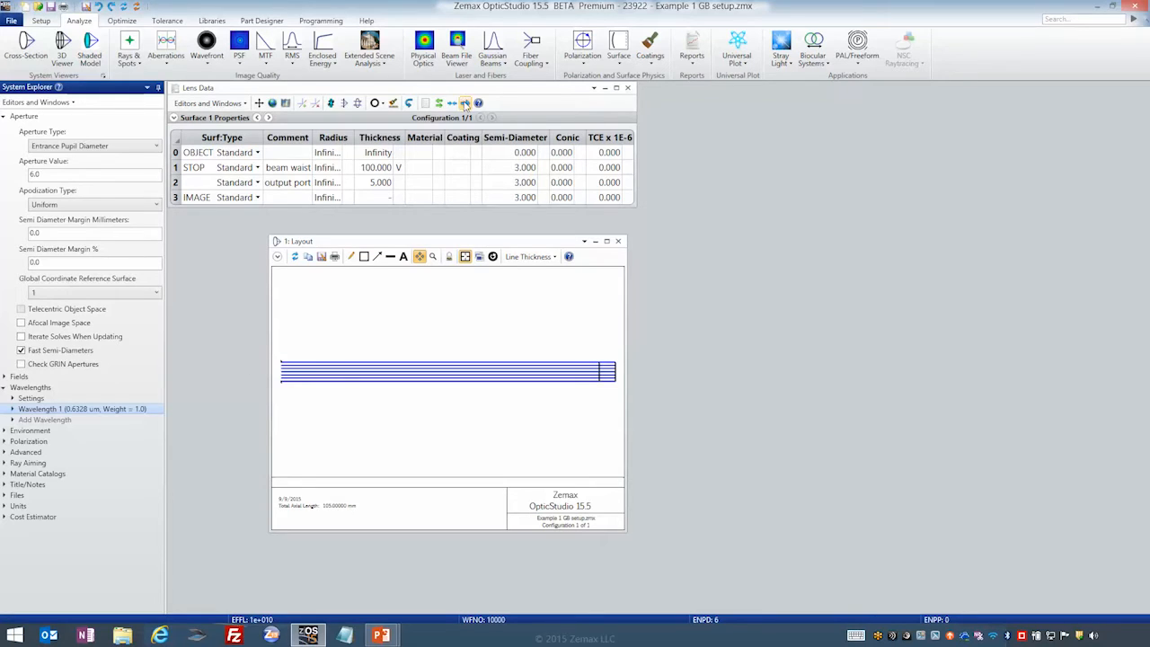
pyautogui.click(465, 102)
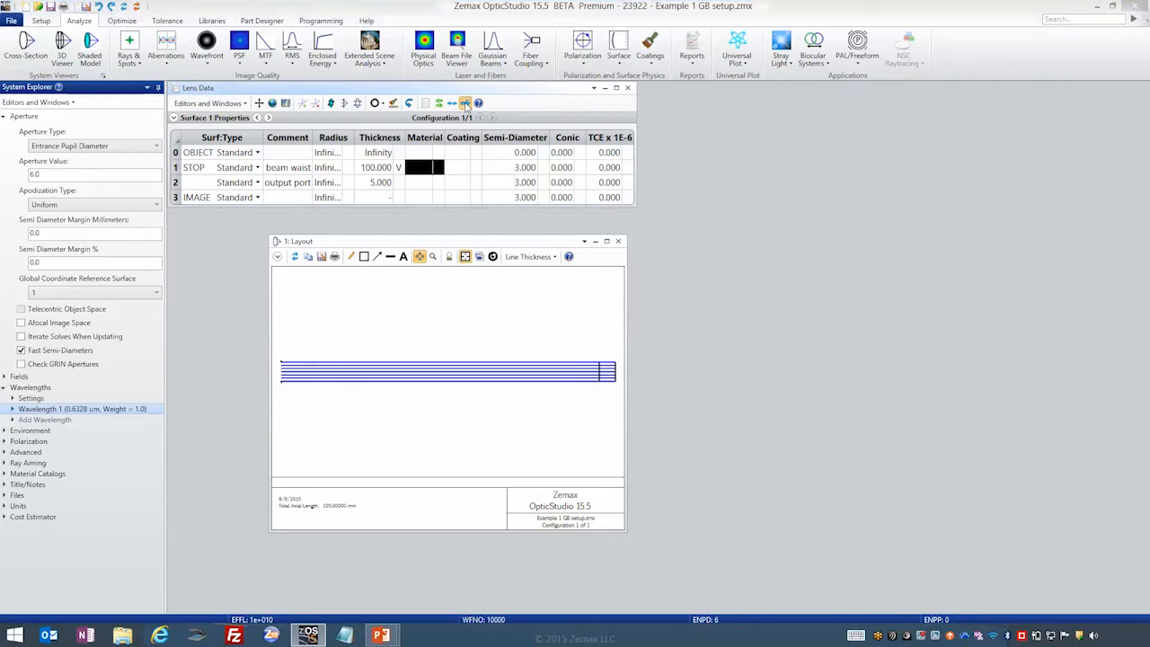
pyautogui.click(305, 171)
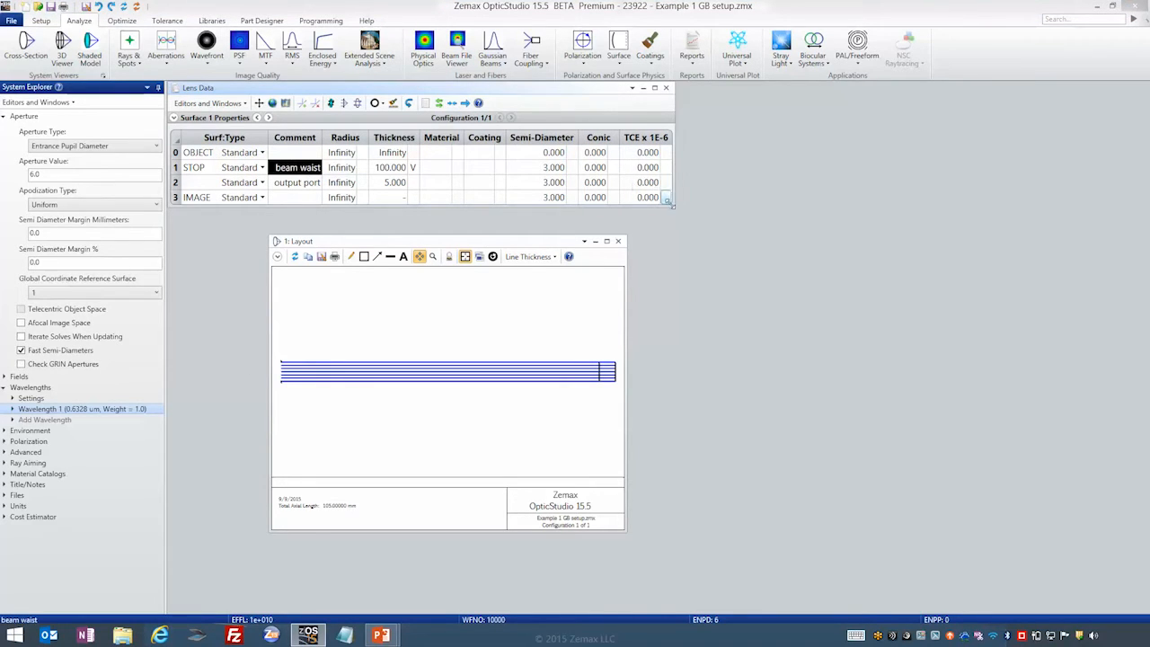
pyautogui.moveTo(675, 209); pyautogui.dragTo(766, 238)
pyautogui.click(274, 184)
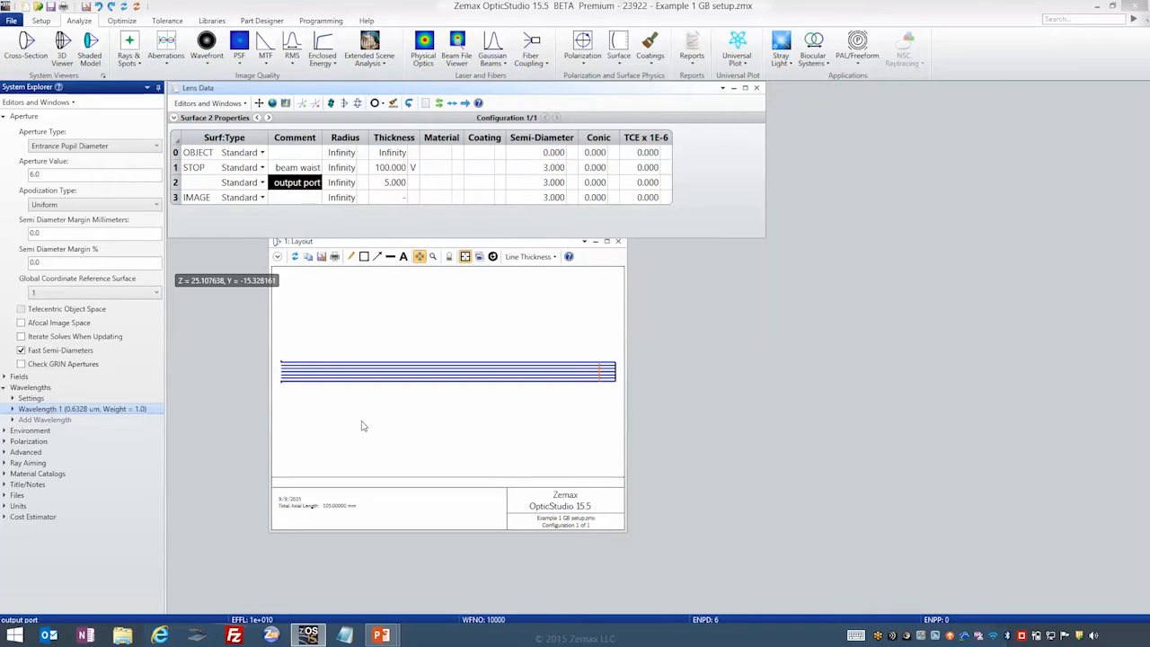
# - Review the laser definition slide in PowerPoint, return to OpticStudio and check the beam waist and output port thicknesses
pyautogui.moveTo(381, 635)
pyautogui.click(489, 576)
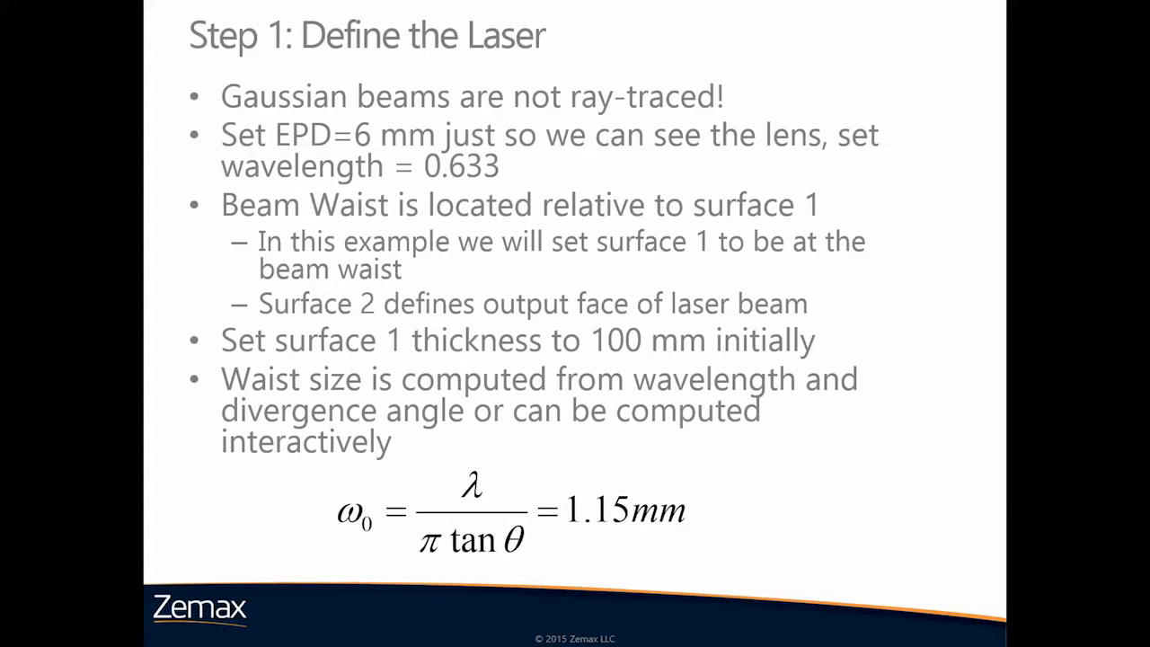
pyautogui.hotkey('alt', 'Tab')
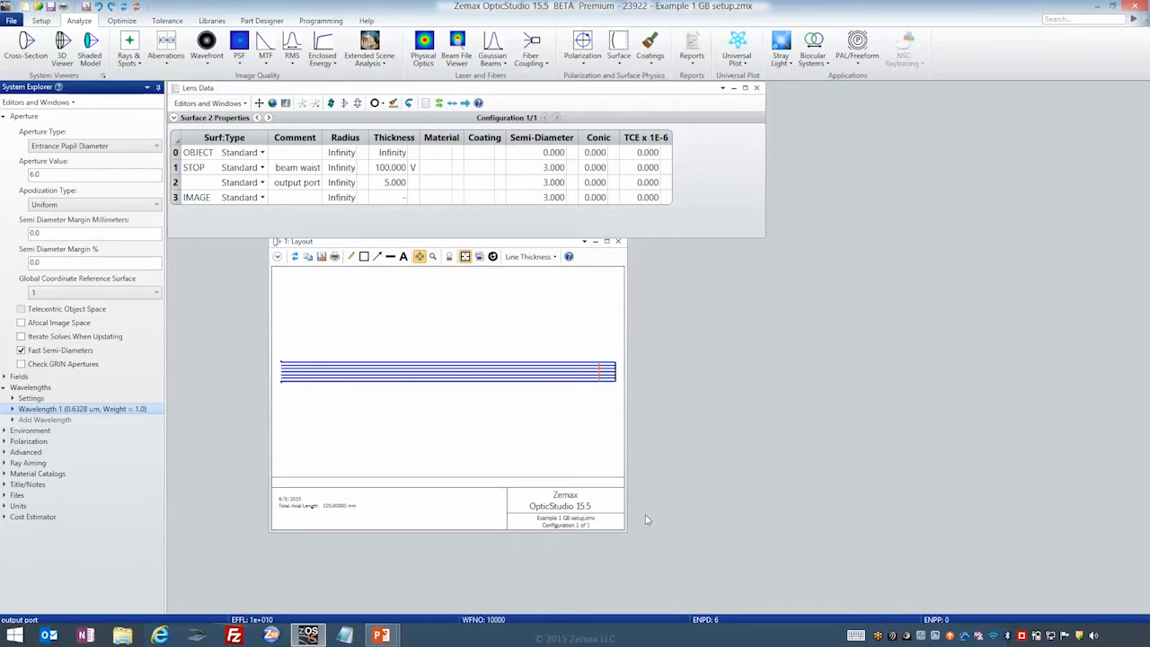
pyautogui.click(298, 171)
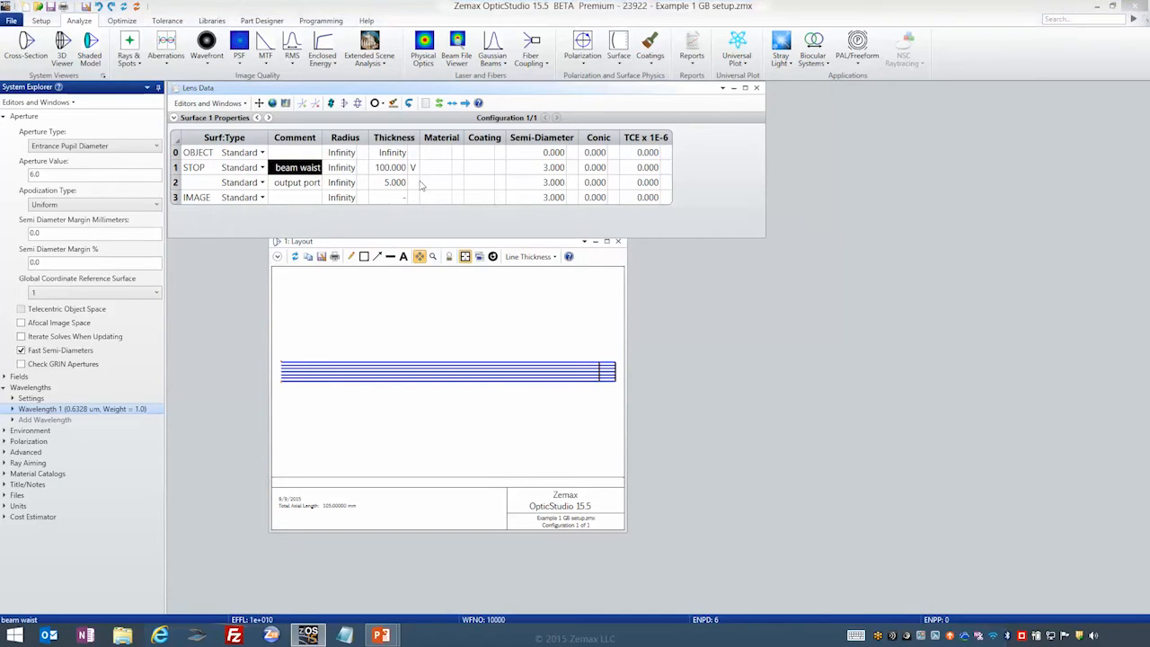
pyautogui.click(387, 171)
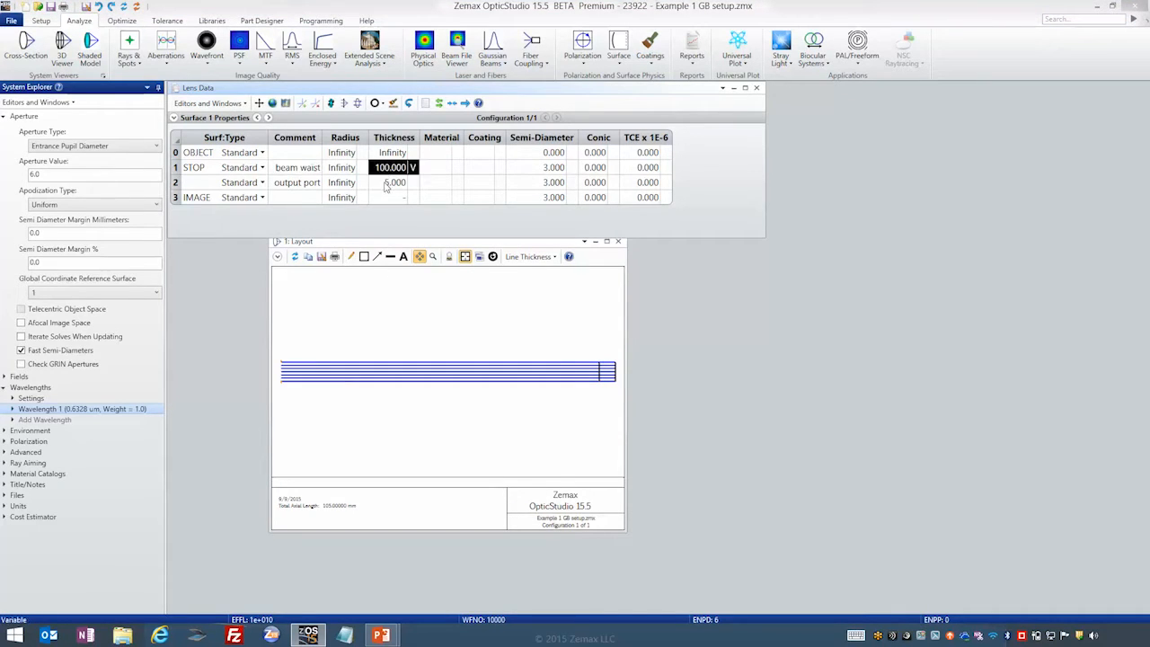
pyautogui.click(386, 183)
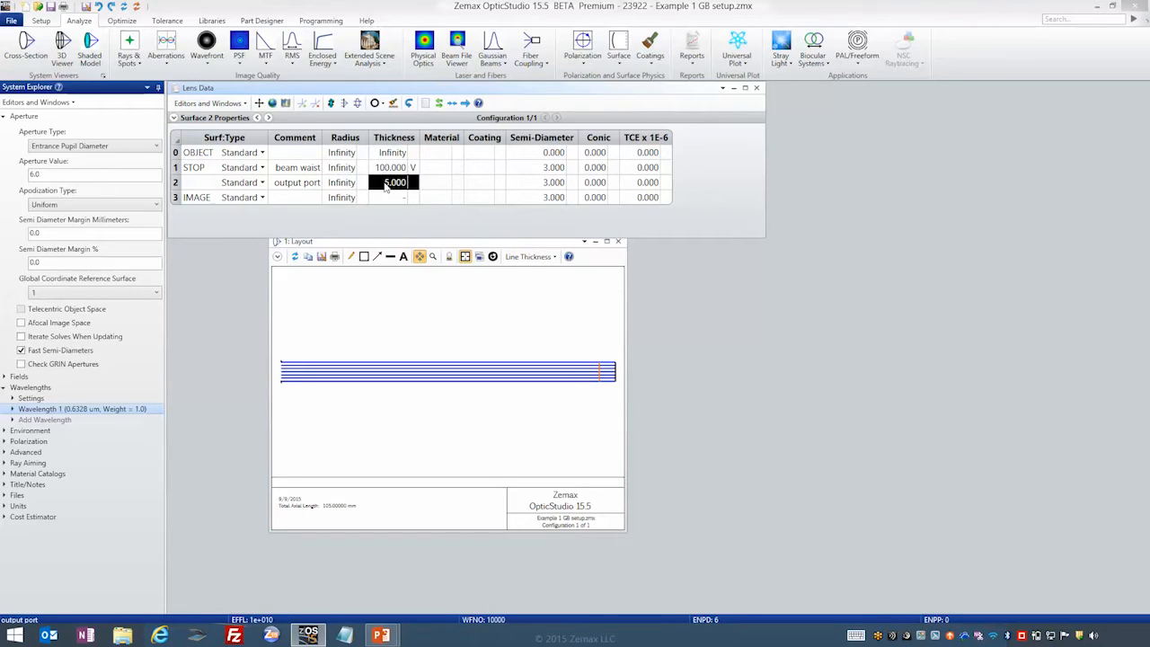
# - Run the Paraxial Gaussian Beam analysis and enlarge its report window so both results tables fit
pyautogui.click(390, 241)
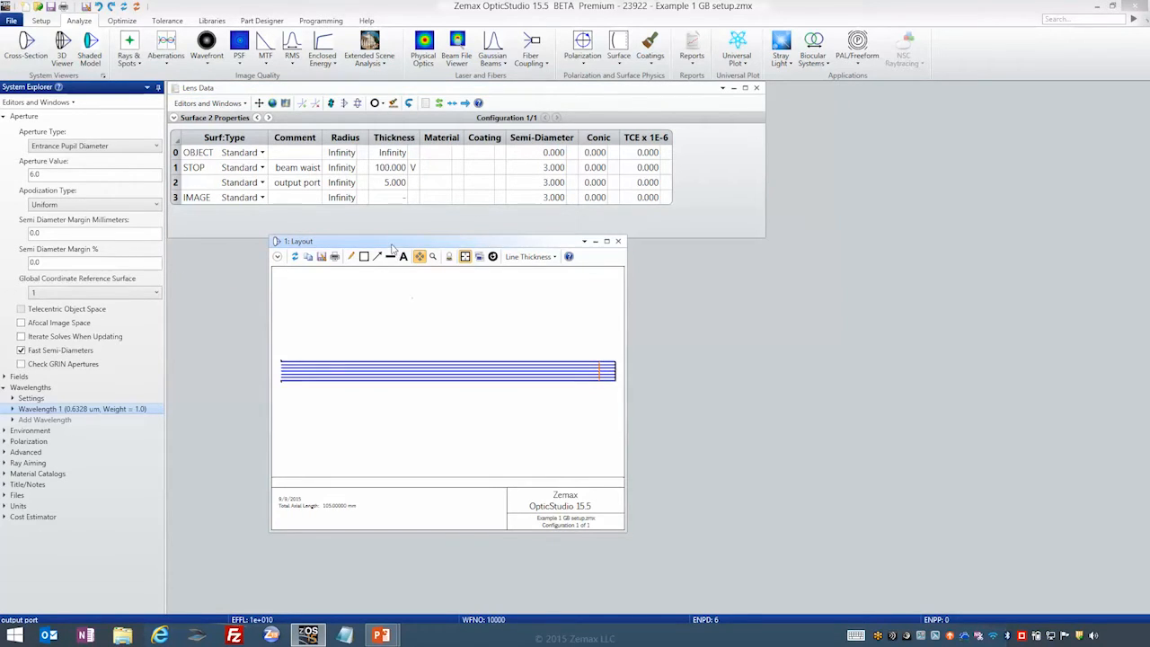
pyautogui.moveTo(392, 245); pyautogui.dragTo(336, 246)
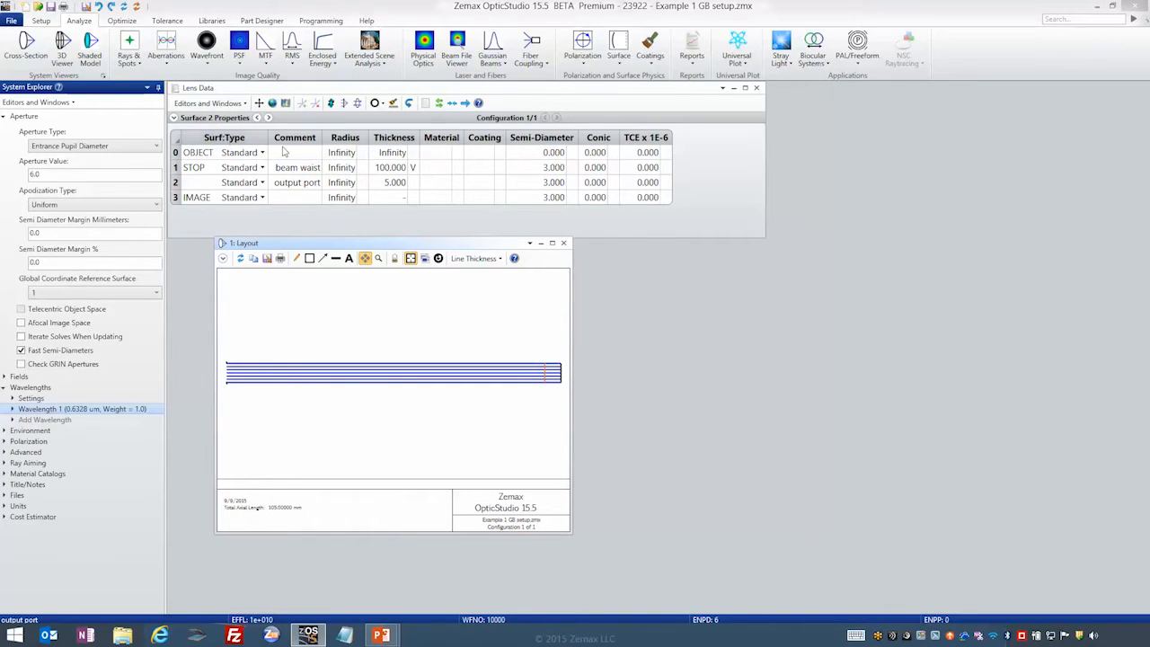
pyautogui.click(504, 65)
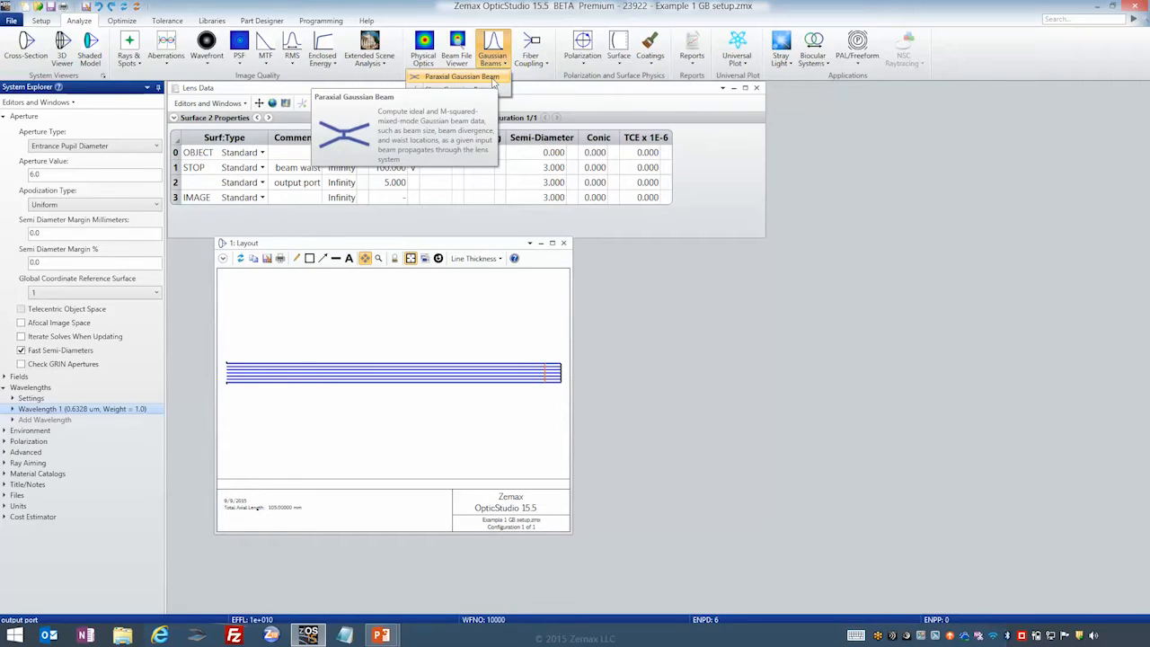
pyautogui.click(493, 79)
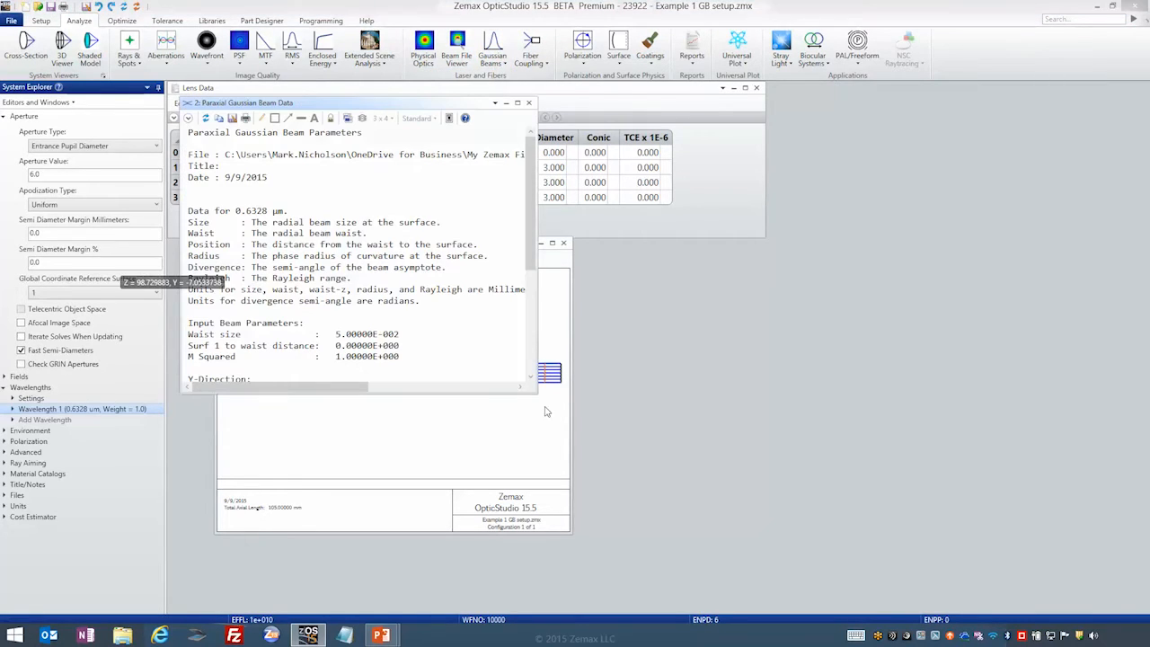
pyautogui.moveTo(538, 392); pyautogui.dragTo(788, 579)
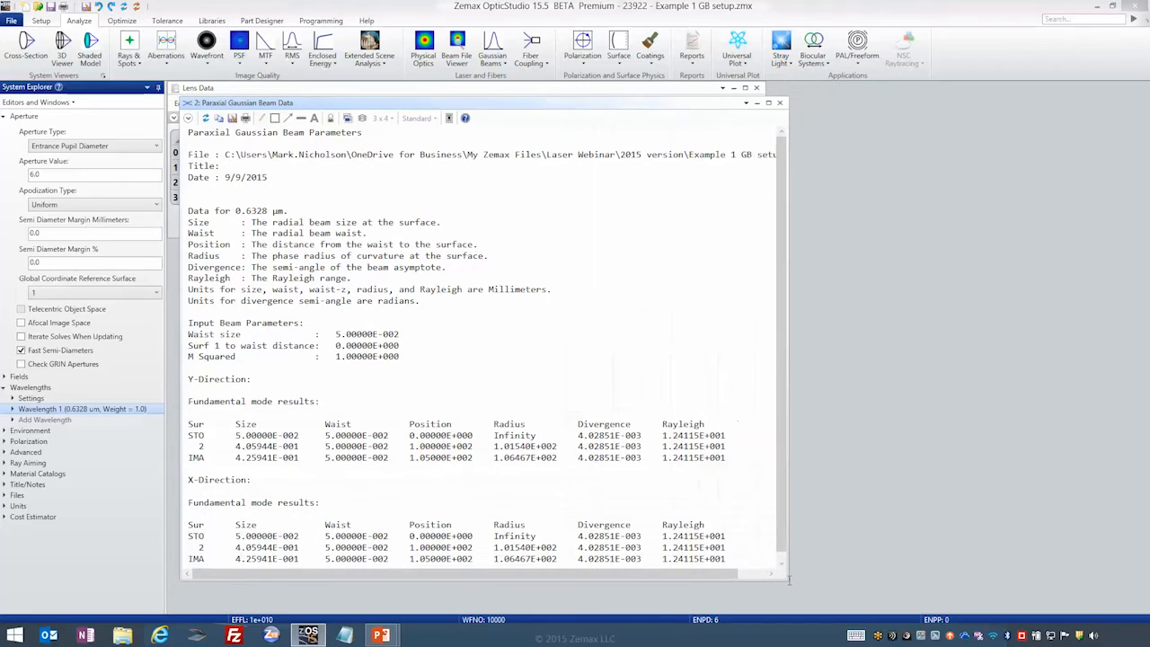
pyautogui.moveTo(359, 104); pyautogui.dragTo(521, 46)
# - Set the paraxial Gaussian beam's waist size to 1.15 and the interactive analysis surface to 2 output port
pyautogui.click(482, 45)
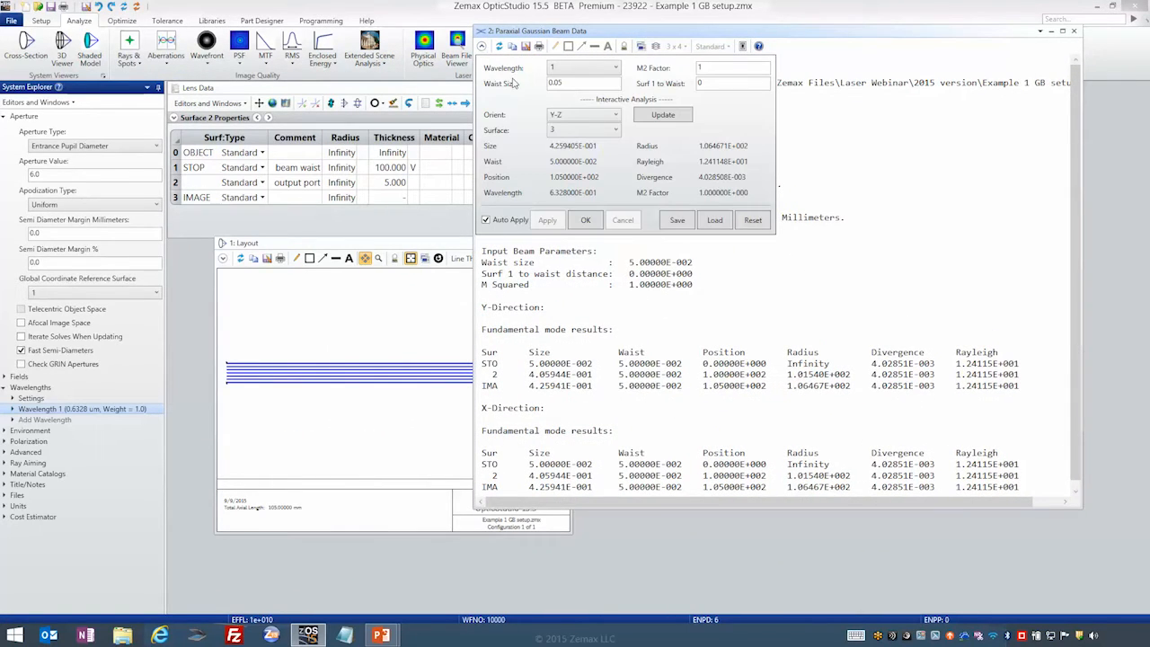
pyautogui.doubleClick(587, 82)
pyautogui.write('1.1')
pyautogui.click(730, 83)
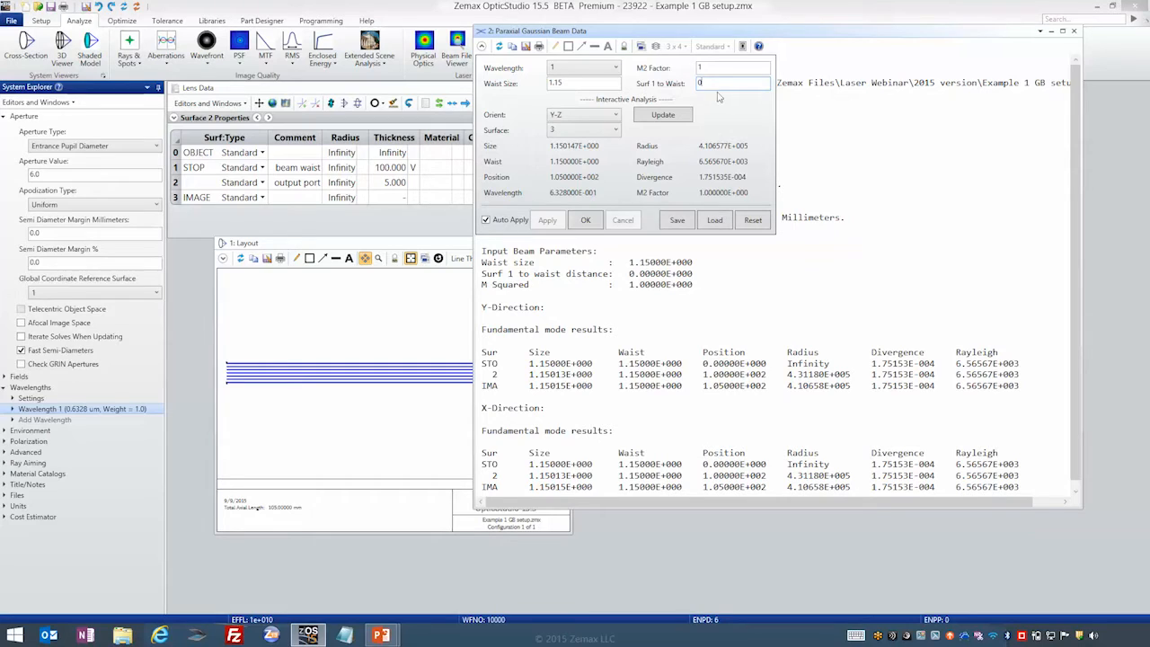
pyautogui.moveTo(726, 84); pyautogui.dragTo(645, 87)
pyautogui.click(586, 133)
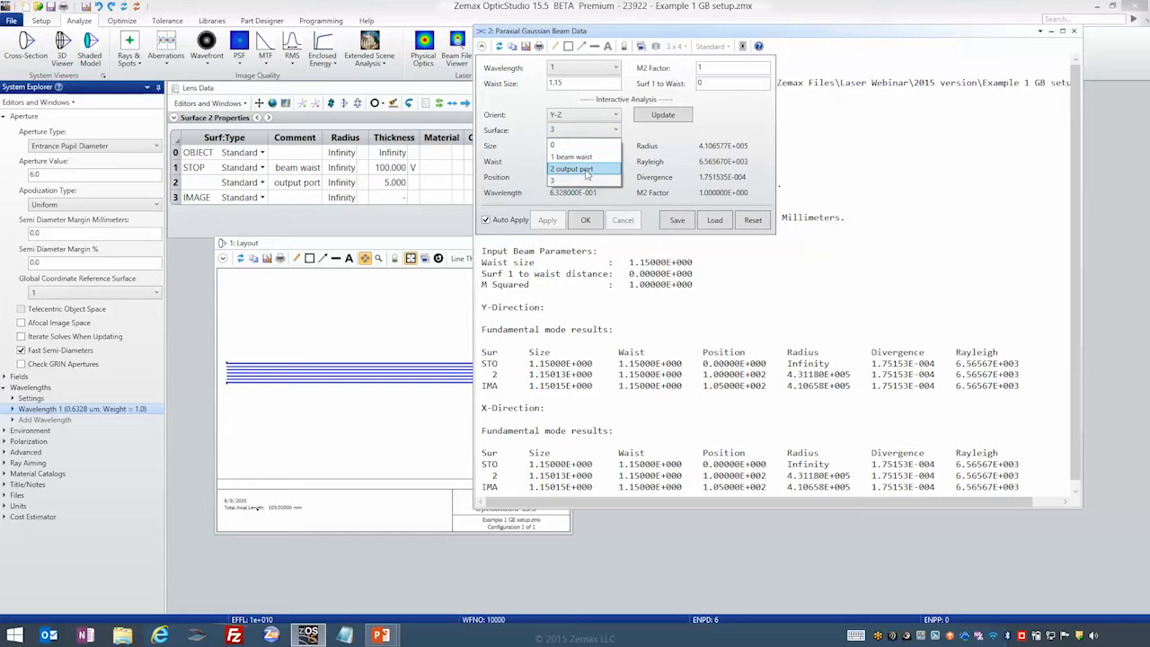
pyautogui.click(587, 169)
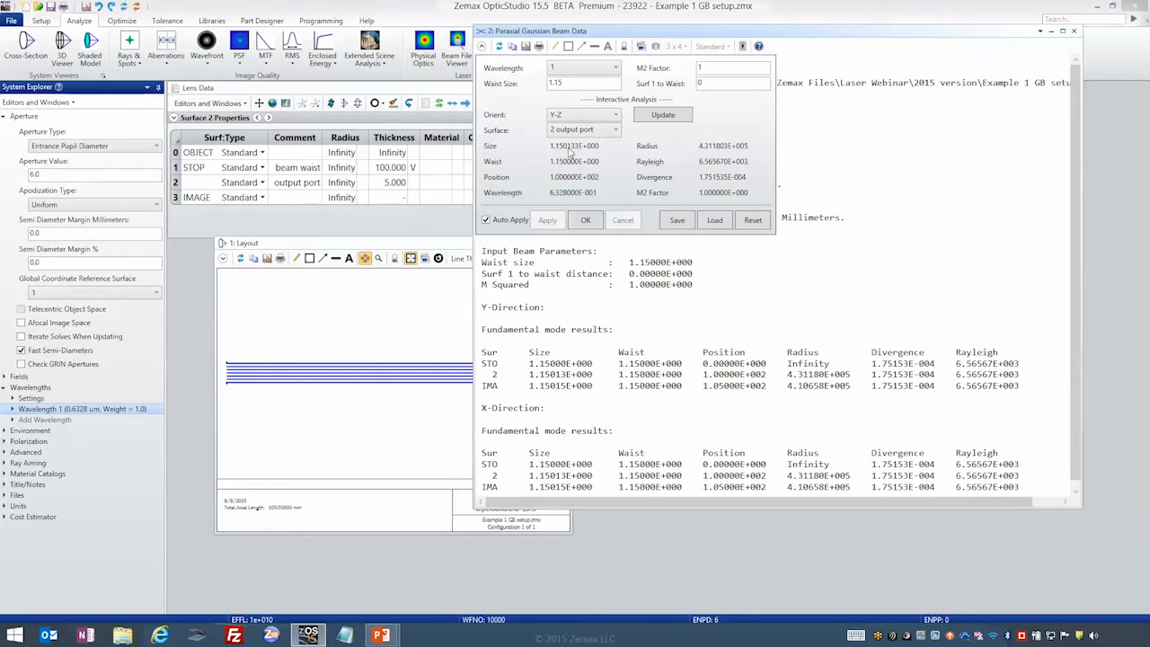
# - Set the beam waist surface's thickness to 200 mm and check the recalculated Gaussian beam data at the output port
pyautogui.click(387, 169)
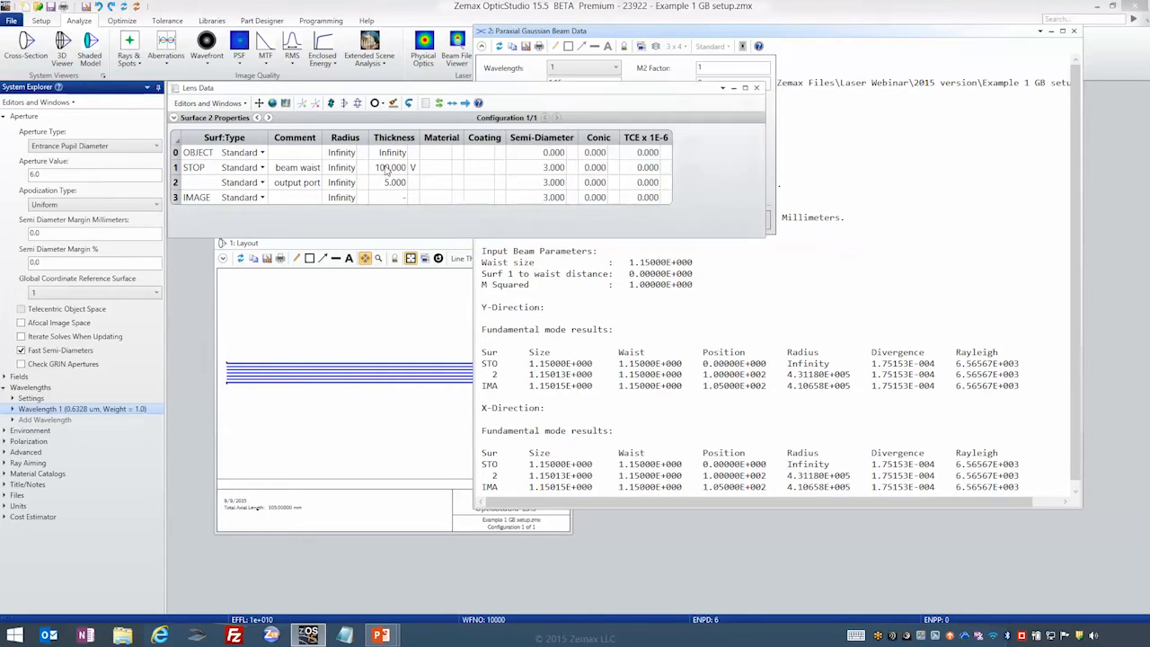
pyautogui.write('200')
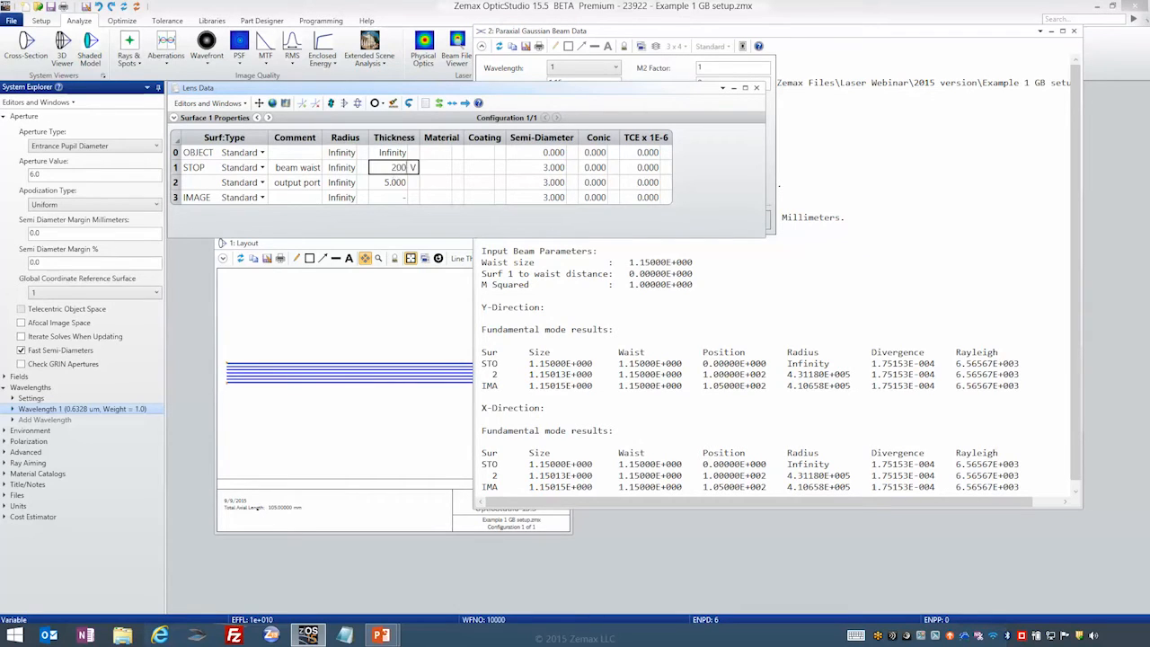
pyautogui.press('Tab')
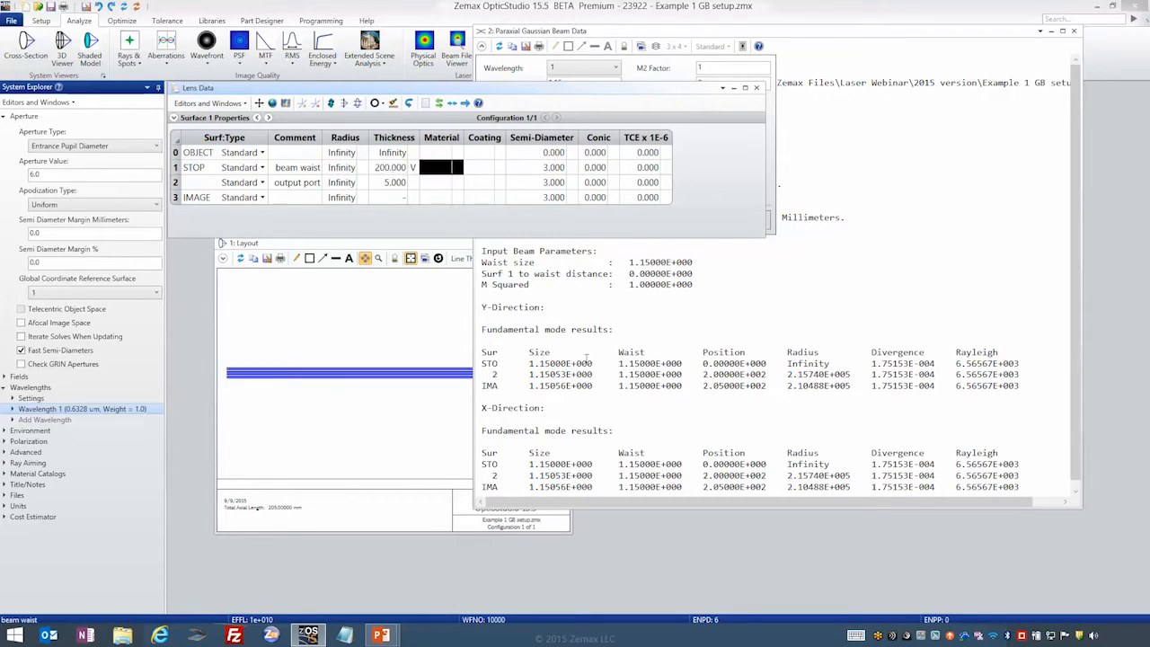
pyautogui.click(692, 395)
pyautogui.click(706, 309)
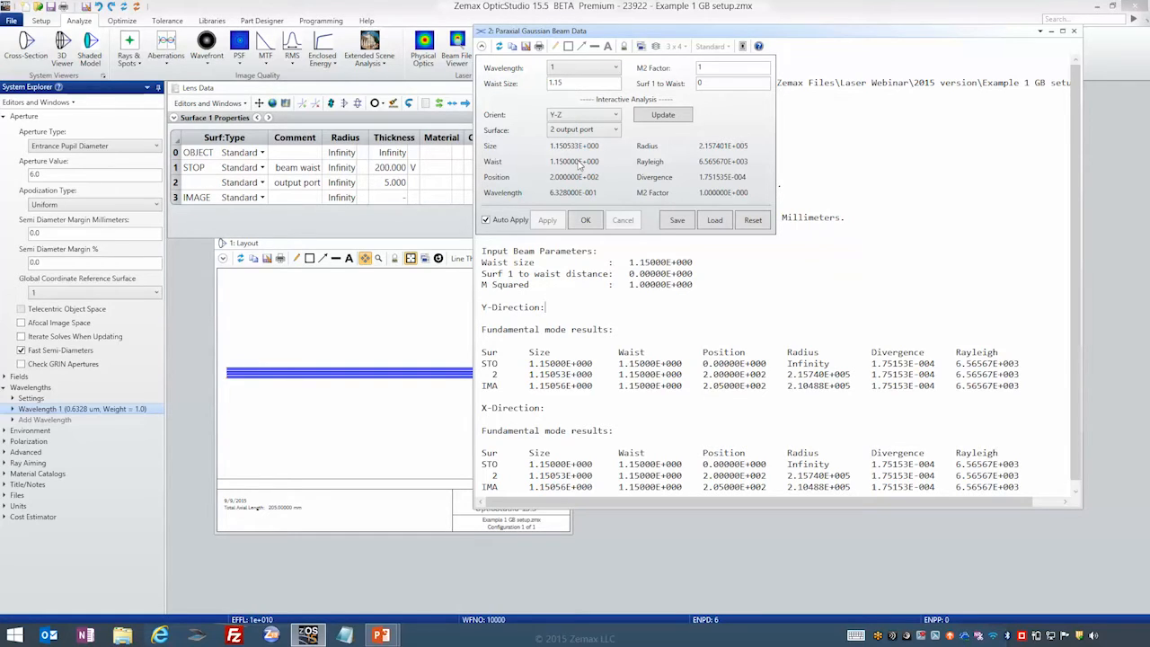
# - Accept the Gaussian beam analysis settings and set the beam waist surface's thickness to 100 mm
pyautogui.click(586, 220)
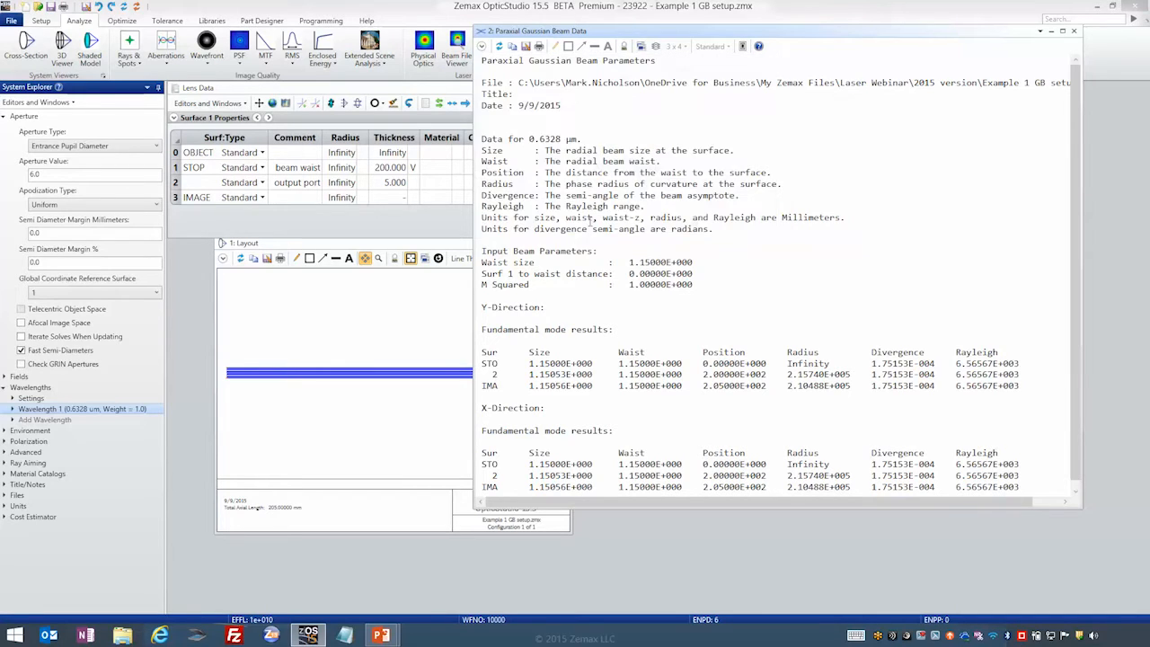
pyautogui.click(392, 171)
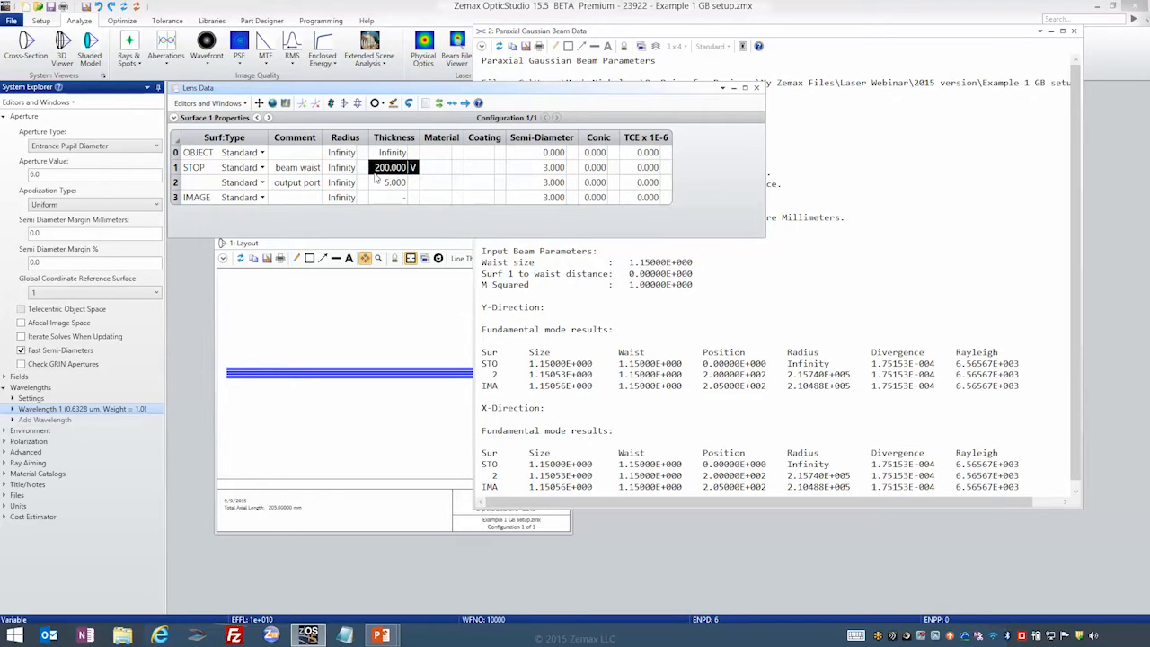
pyautogui.write('100')
pyautogui.press('Tab')
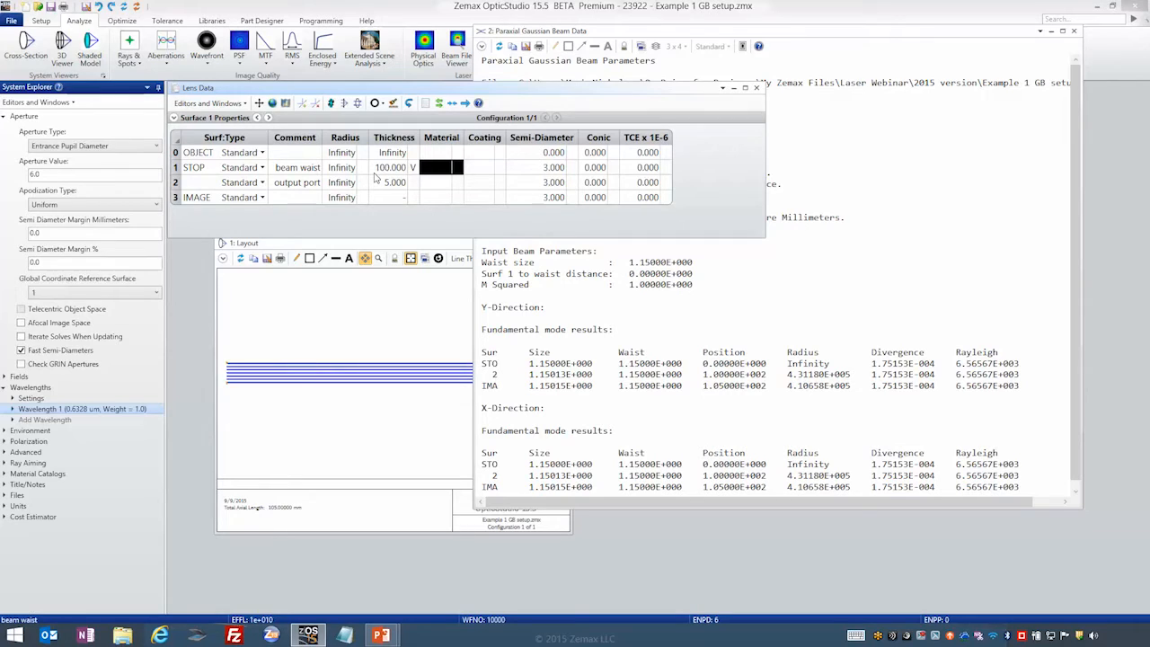
# - Open the Merit Function Editor, widen it below the lens data and inspect the GBPS operand's surface setting
pyautogui.click(127, 22)
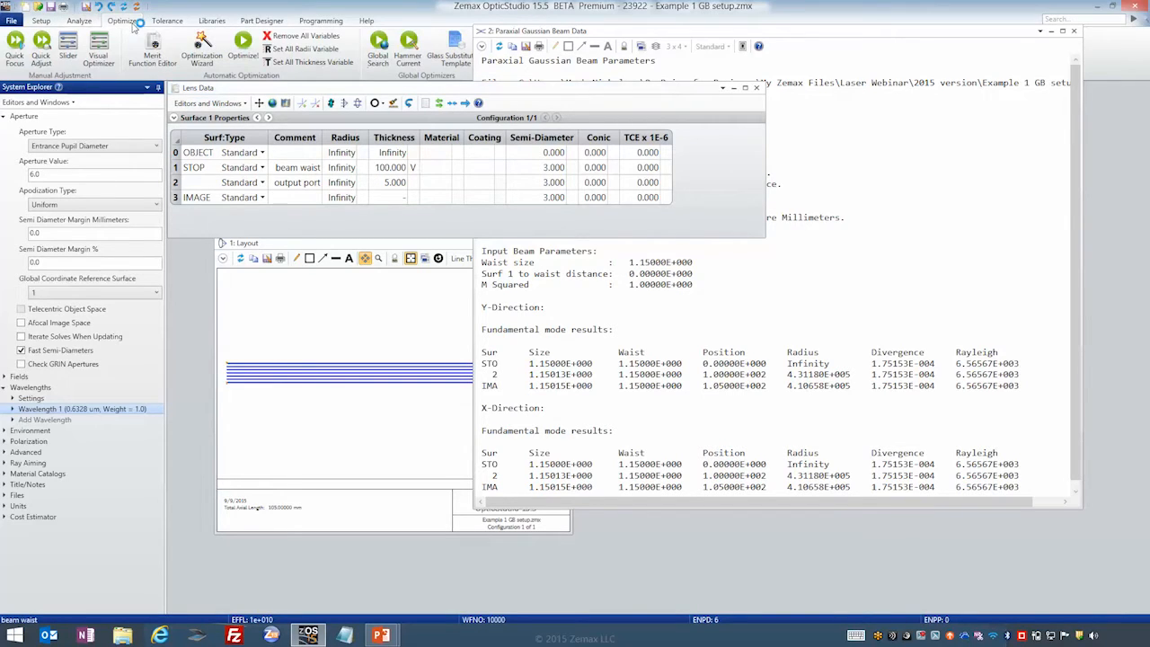
pyautogui.click(153, 50)
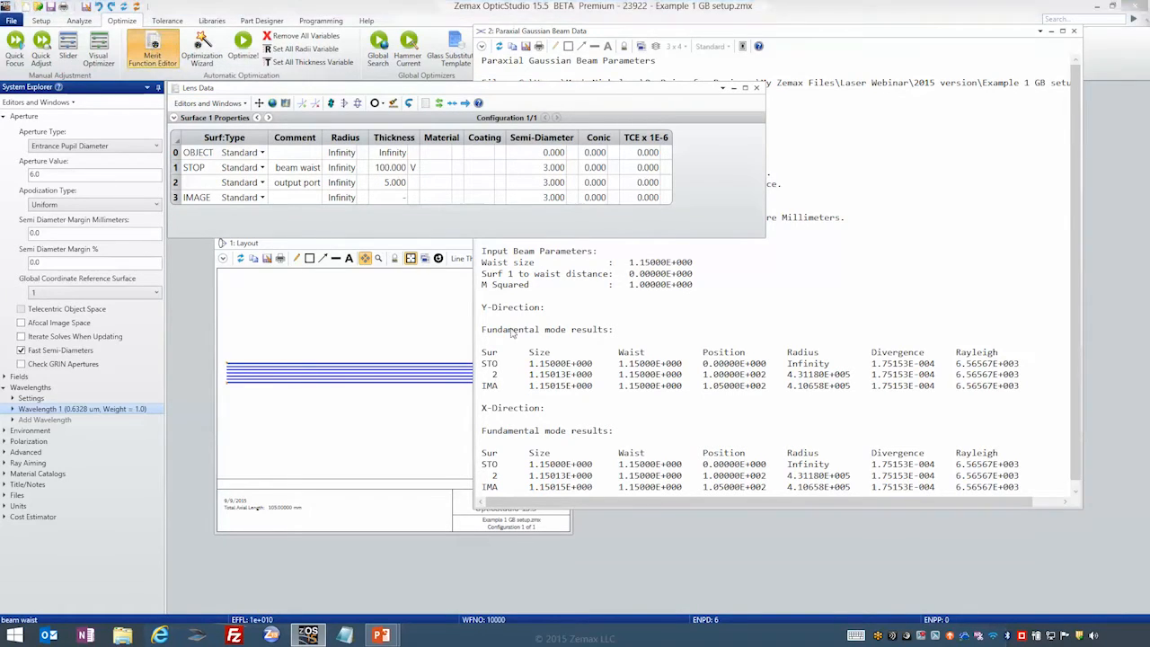
pyautogui.moveTo(579, 204); pyautogui.dragTo(733, 219)
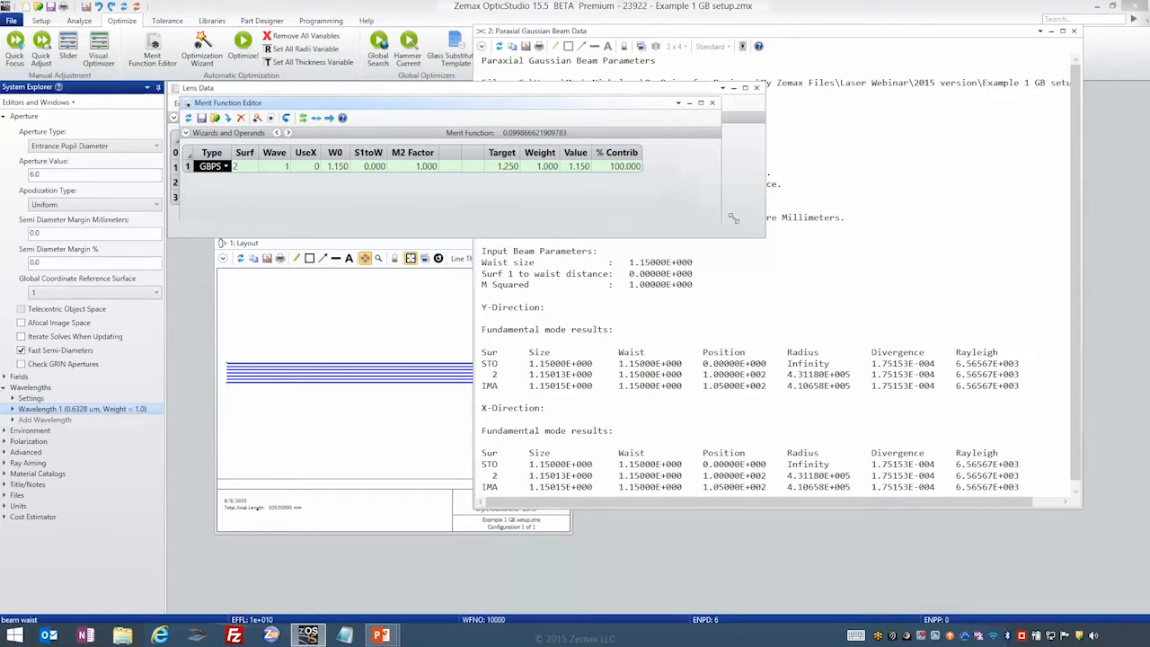
pyautogui.moveTo(302, 110); pyautogui.dragTo(310, 230)
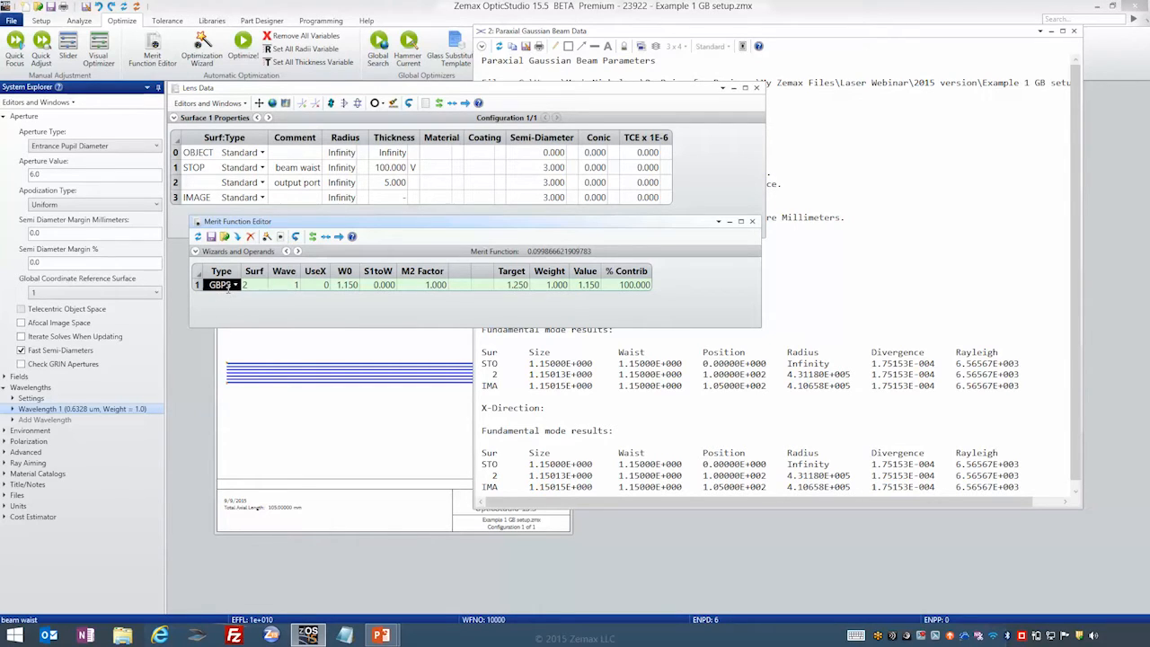
pyautogui.click(253, 285)
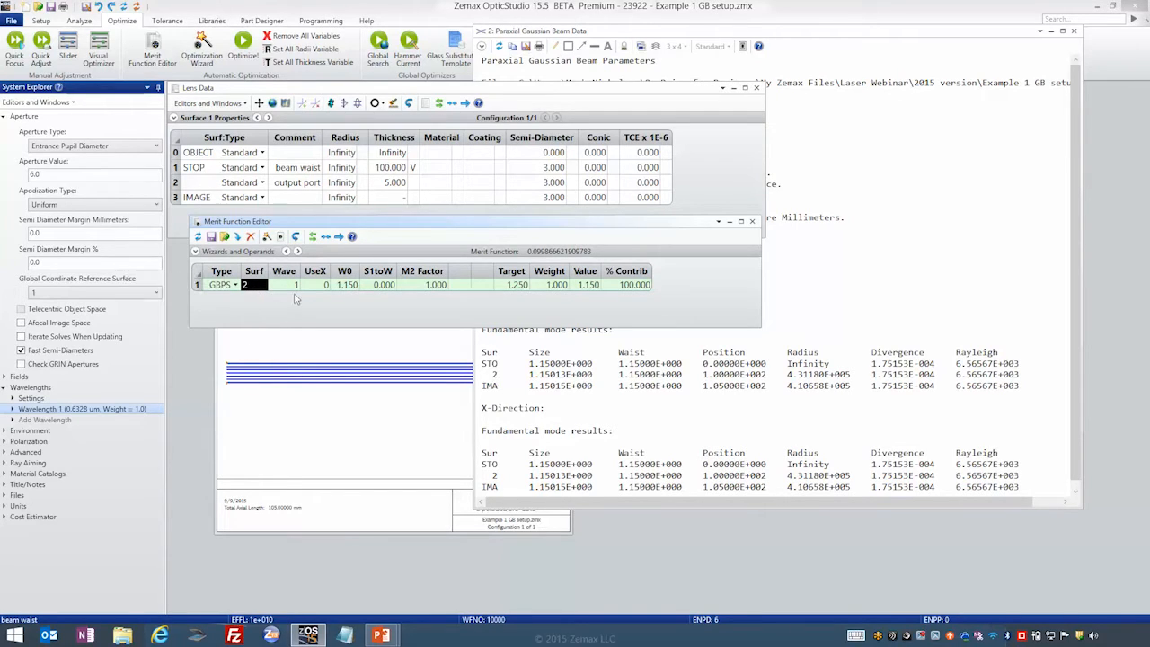
# - Examine the GBPS operand's W0, S1toW and Target settings in the merit function
pyautogui.click(349, 286)
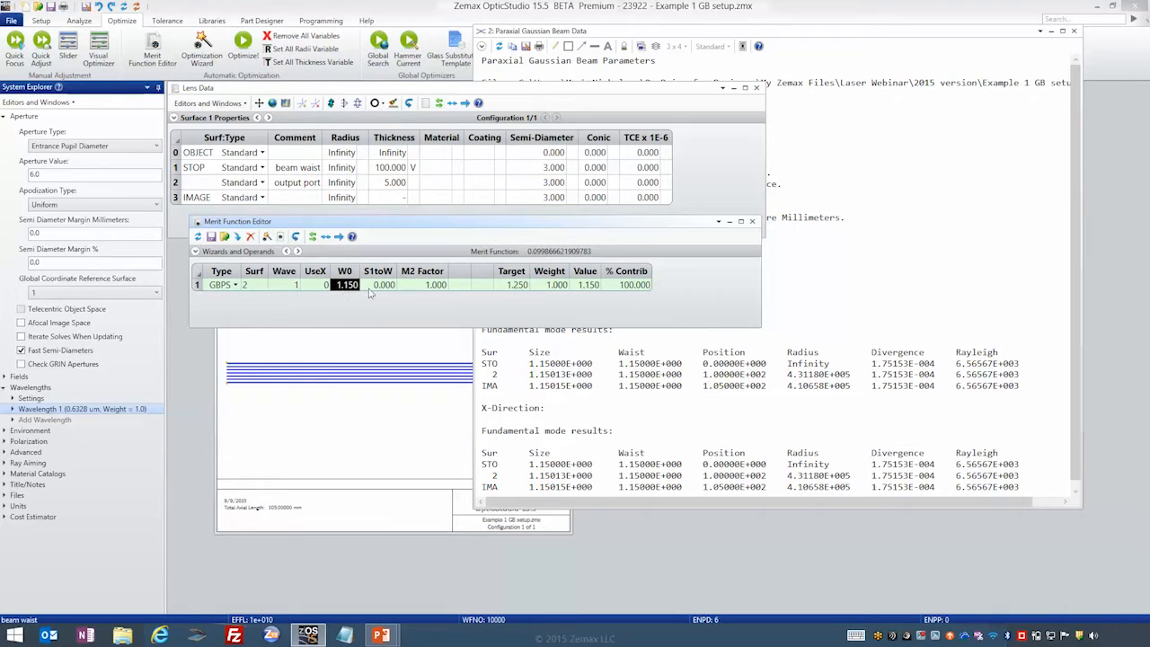
pyautogui.click(377, 288)
pyautogui.click(350, 288)
pyautogui.click(516, 285)
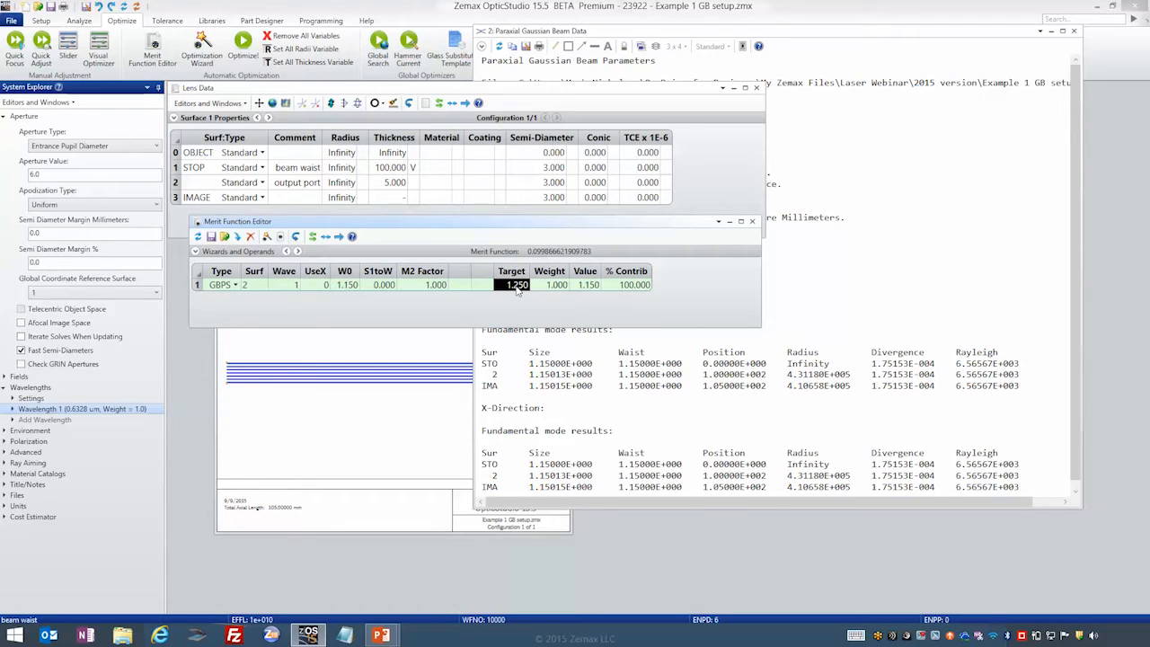
# - Run the local optimization on the beam waist surface's thickness and close the optimizer
pyautogui.click(243, 46)
pyautogui.click(486, 363)
pyautogui.click(585, 364)
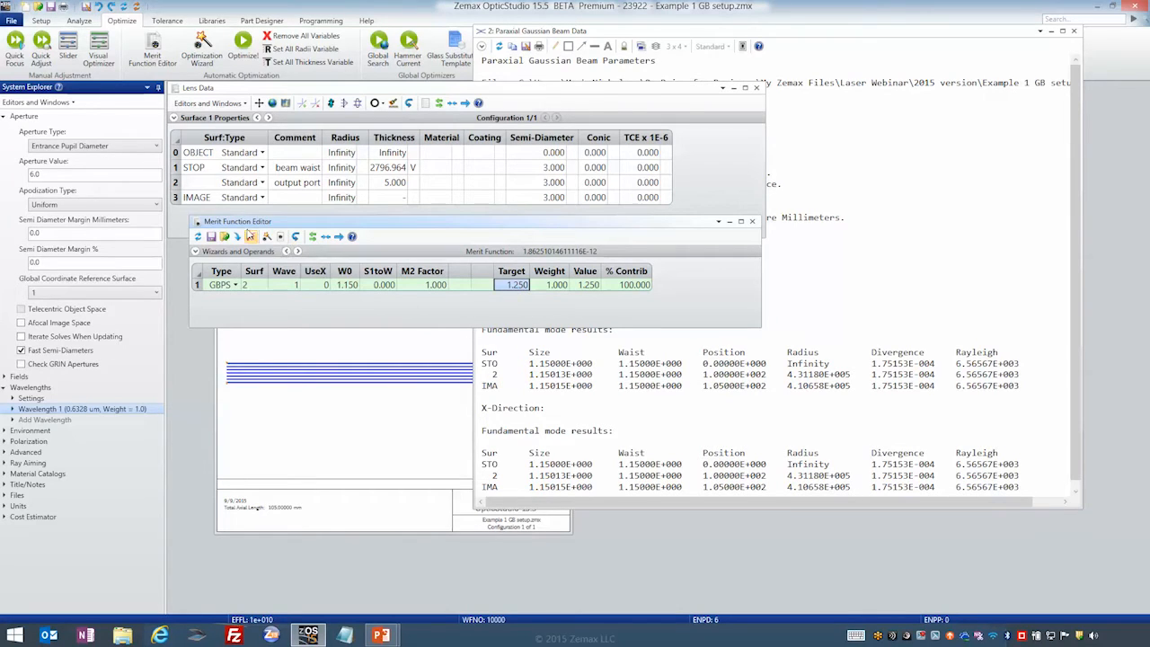
# - Examine the layout, the optimized beam waist thickness, and the Gaussian beam sizes at surface 2 and the image surface
pyautogui.click(325, 401)
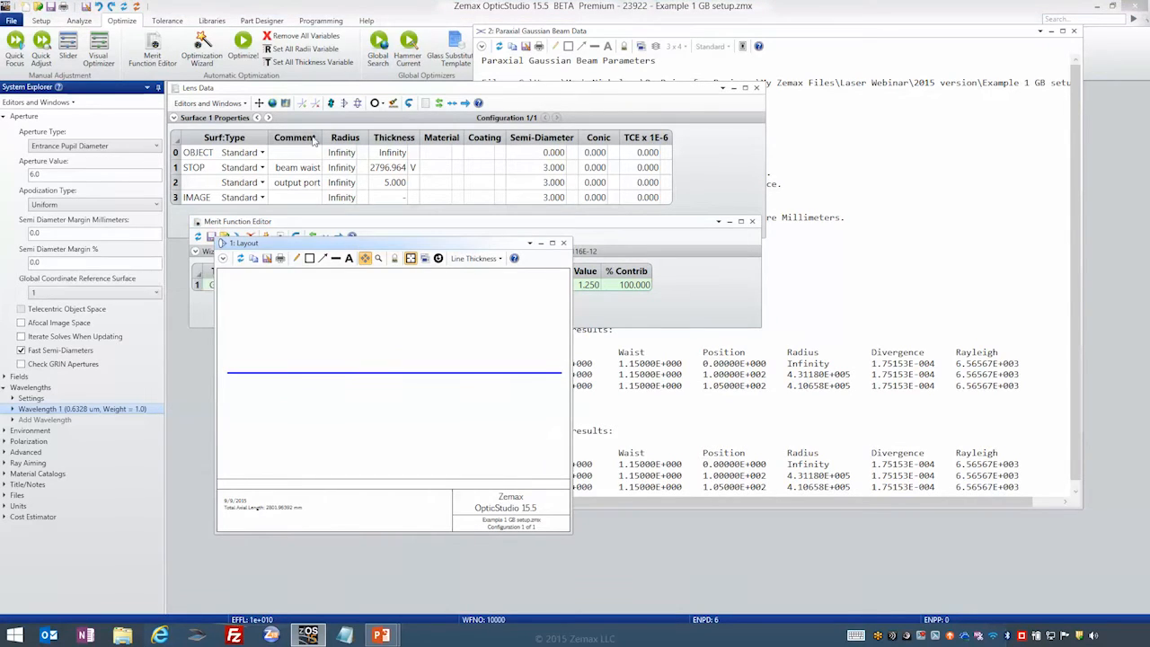
pyautogui.click(378, 173)
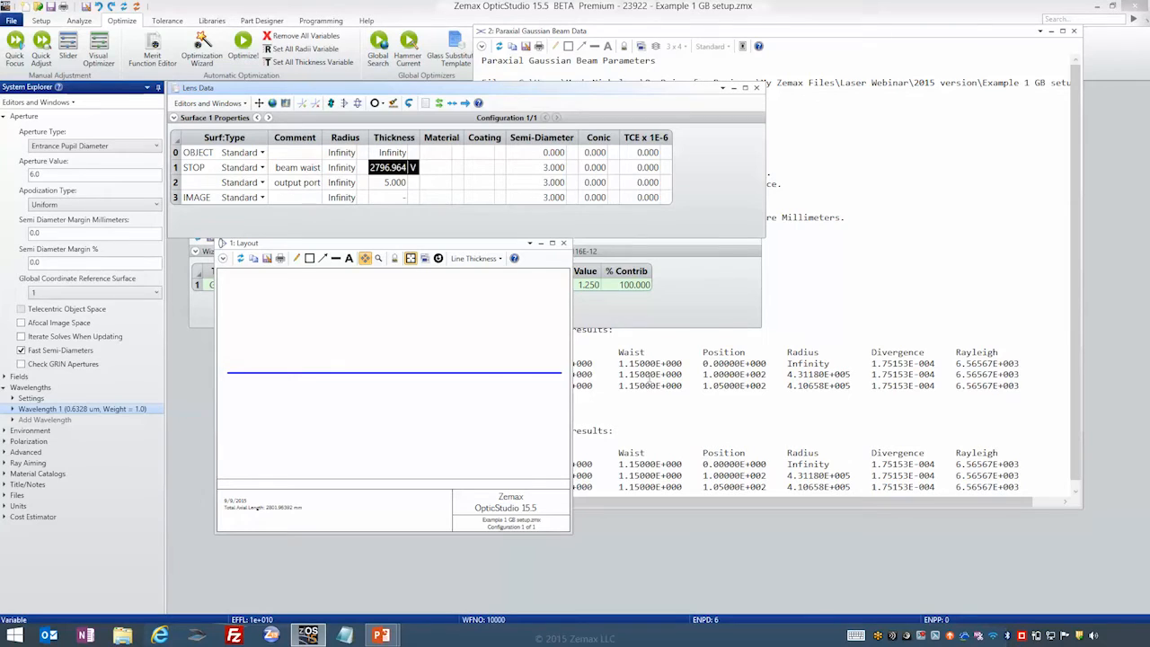
pyautogui.click(648, 379)
pyautogui.doubleClick(641, 387)
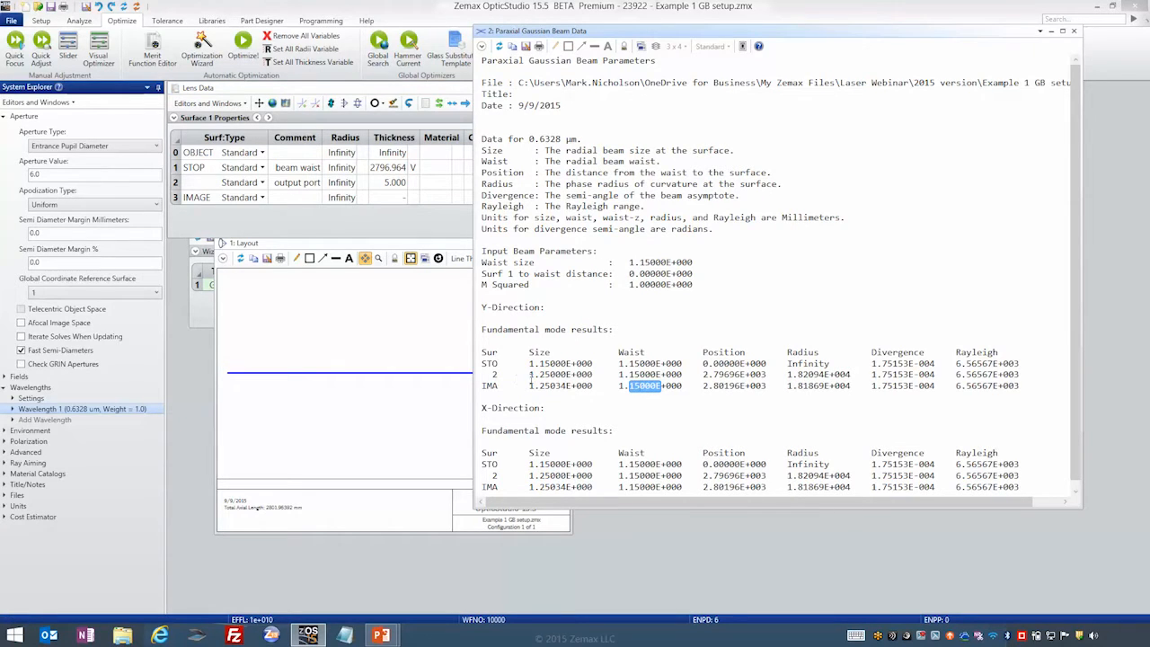
pyautogui.moveTo(529, 375); pyautogui.dragTo(593, 376)
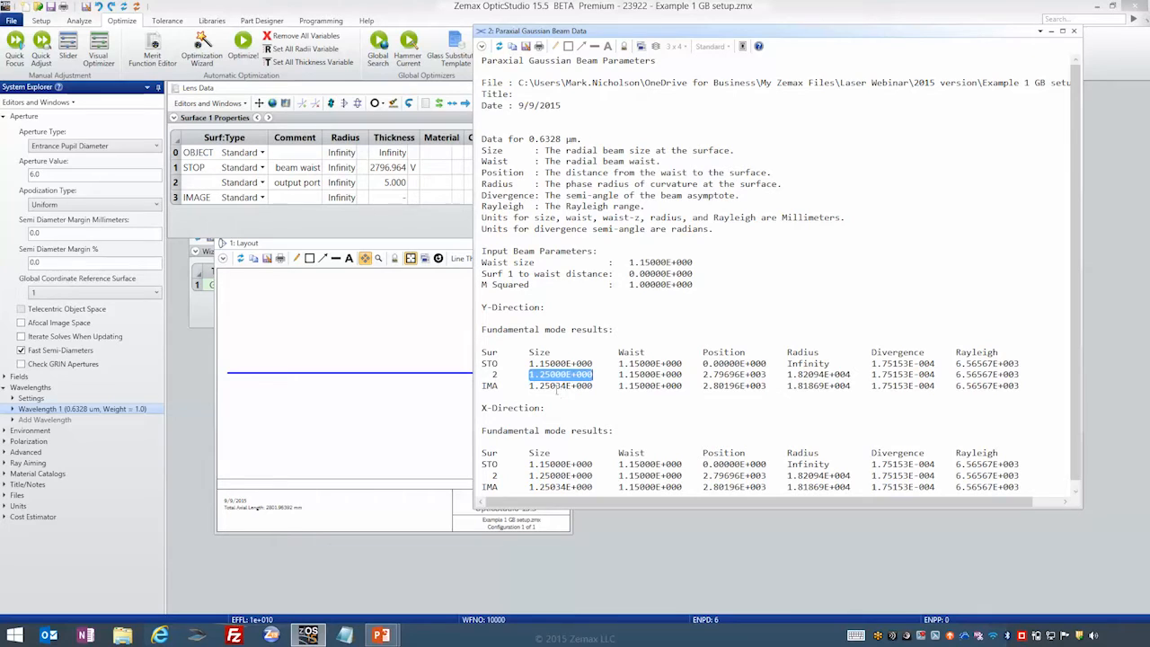
pyautogui.moveTo(555, 387); pyautogui.dragTo(566, 387)
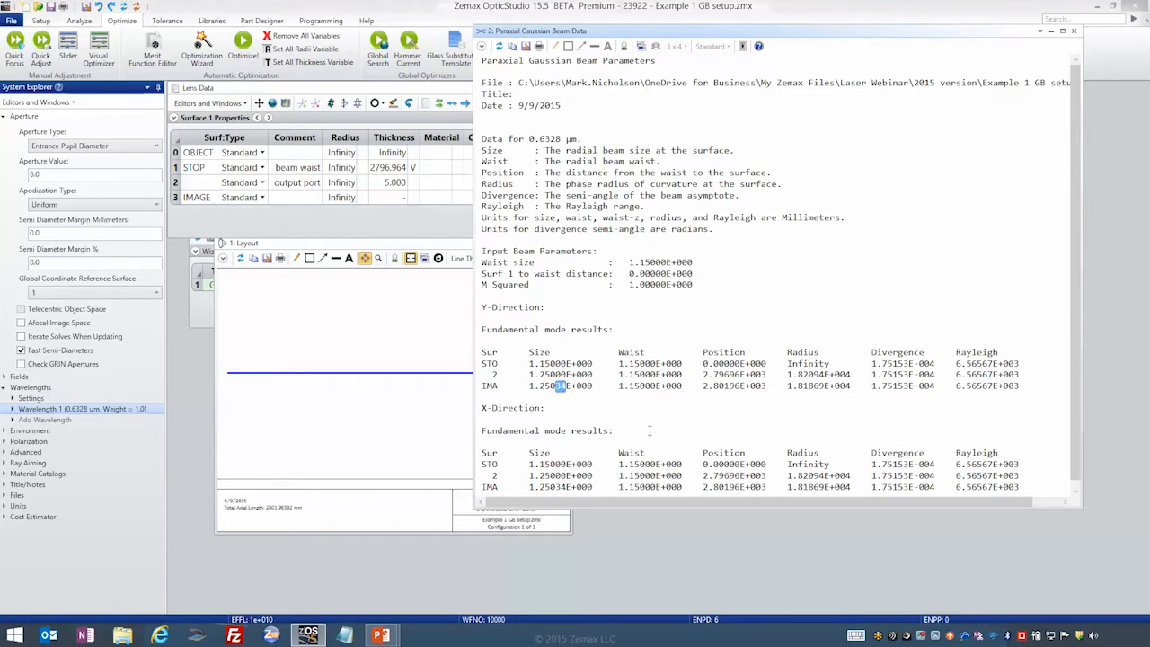
pyautogui.click(653, 409)
# - Set the layout plot's first surface to 2 output port and accept the settings
pyautogui.click(270, 292)
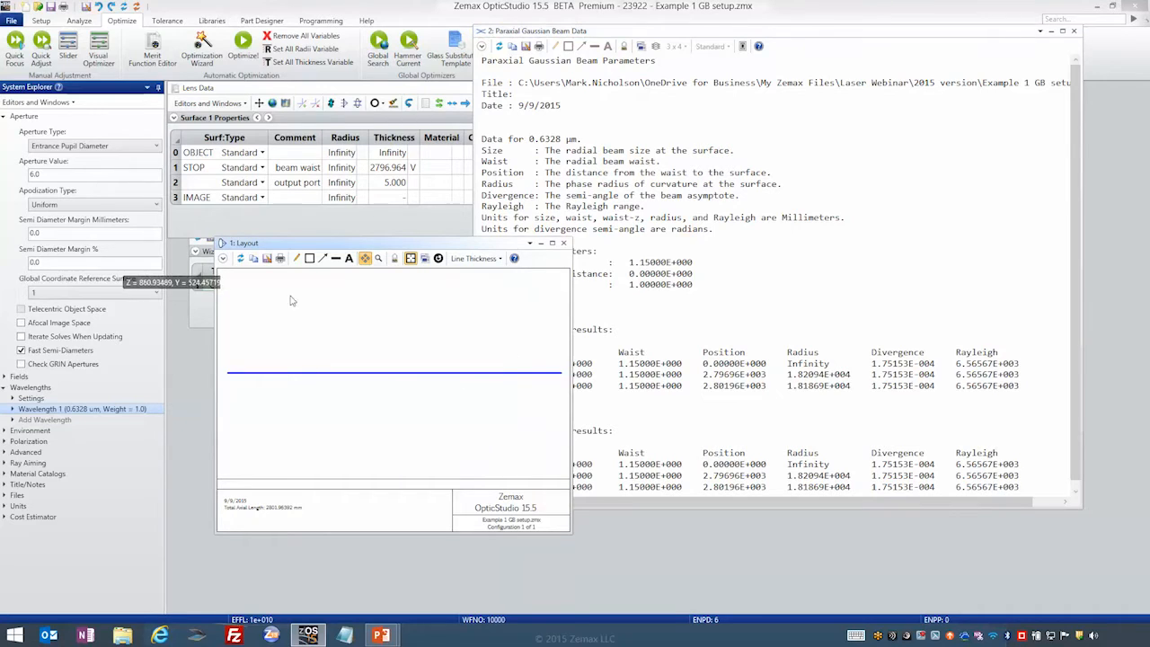
pyautogui.click(223, 258)
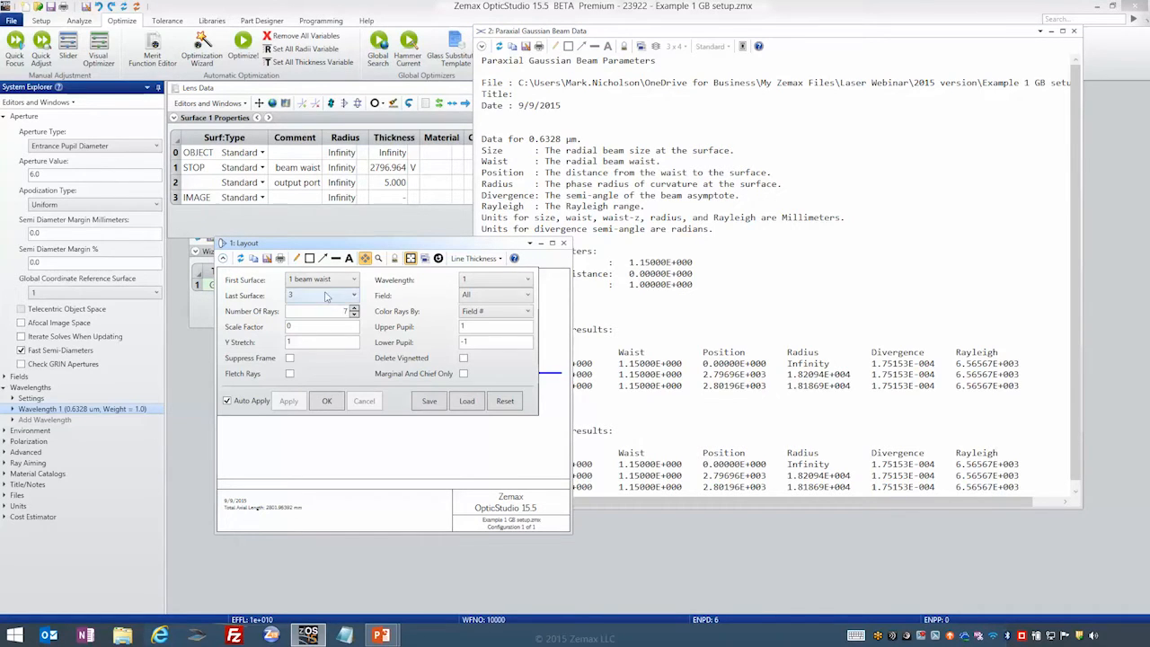
pyautogui.click(326, 296)
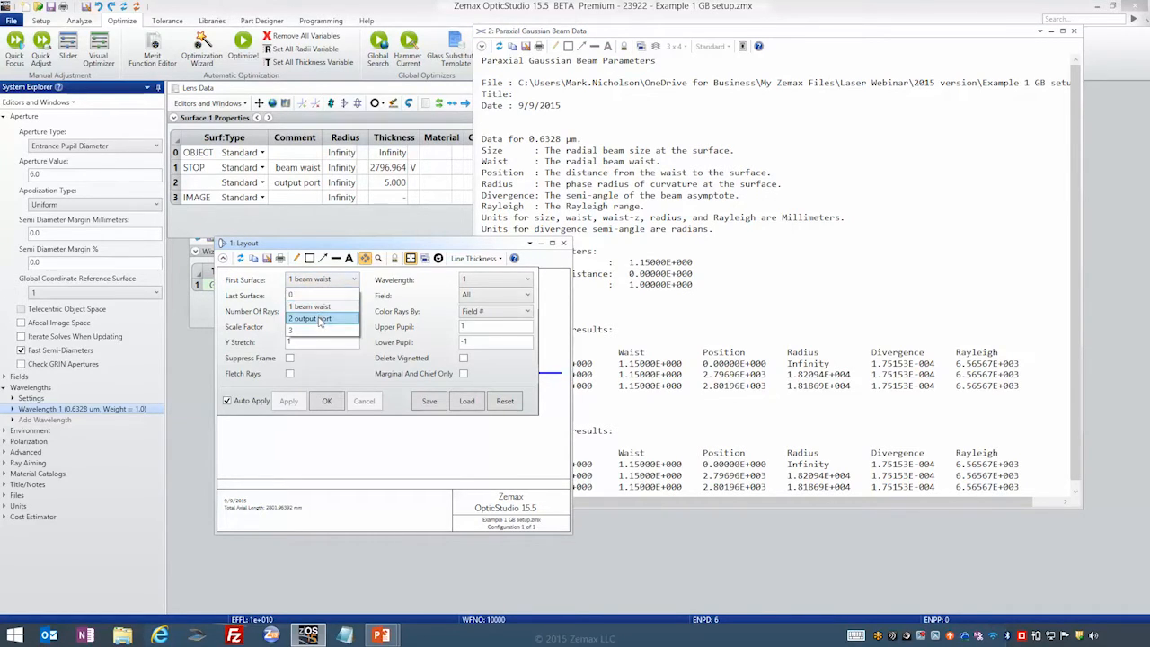
pyautogui.click(321, 320)
pyautogui.click(326, 401)
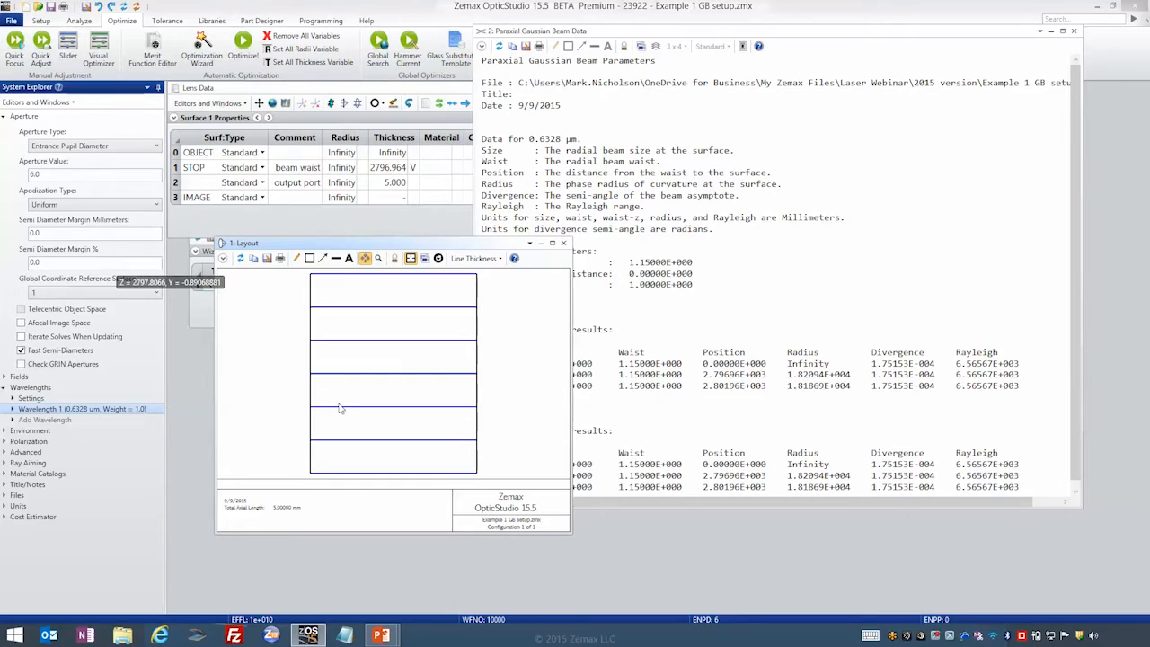
pyautogui.press('XF86AudioLowerVolume')
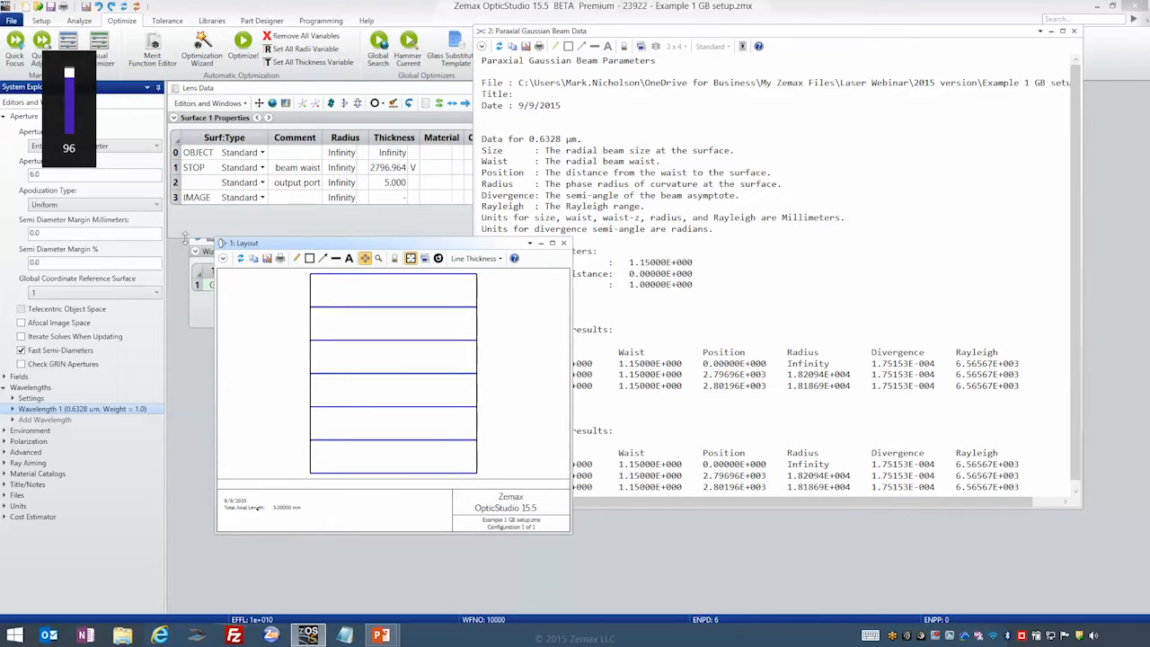
pyautogui.press('XF86AudioRaiseVolume')
pyautogui.press('XF86AudioRaiseVolume')
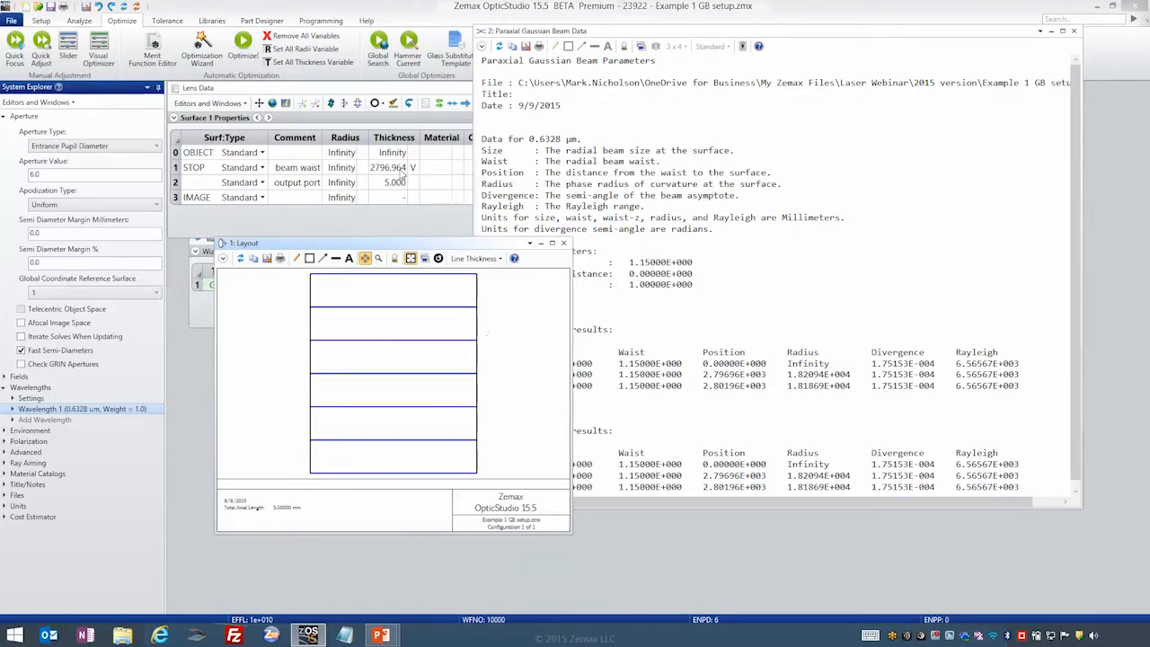
# - Remove the variable from the beam waist surface's thickness
pyautogui.click(390, 169)
pyautogui.hotkey('ctrl', 'z')
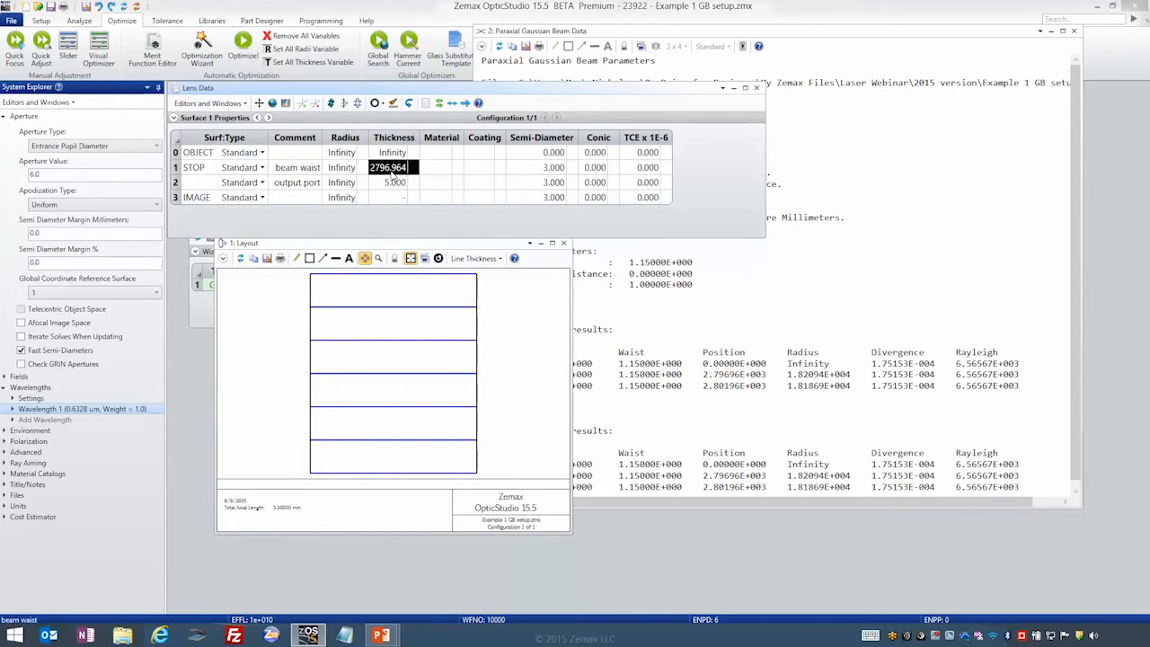
pyautogui.moveTo(381, 635)
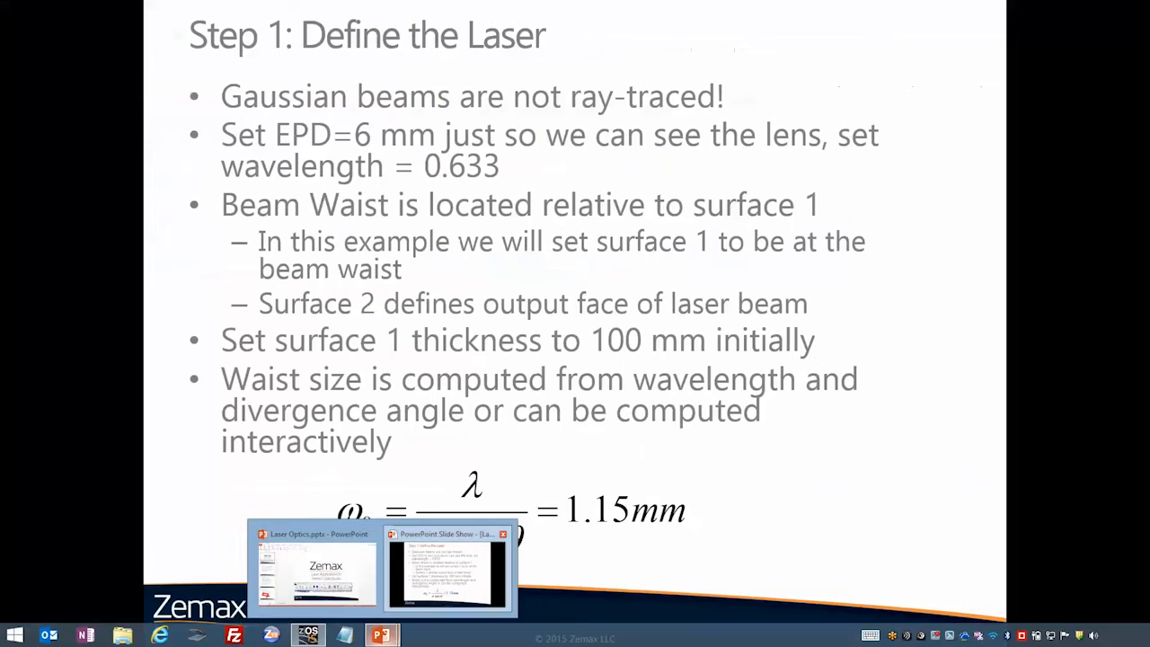
pyautogui.click(465, 605)
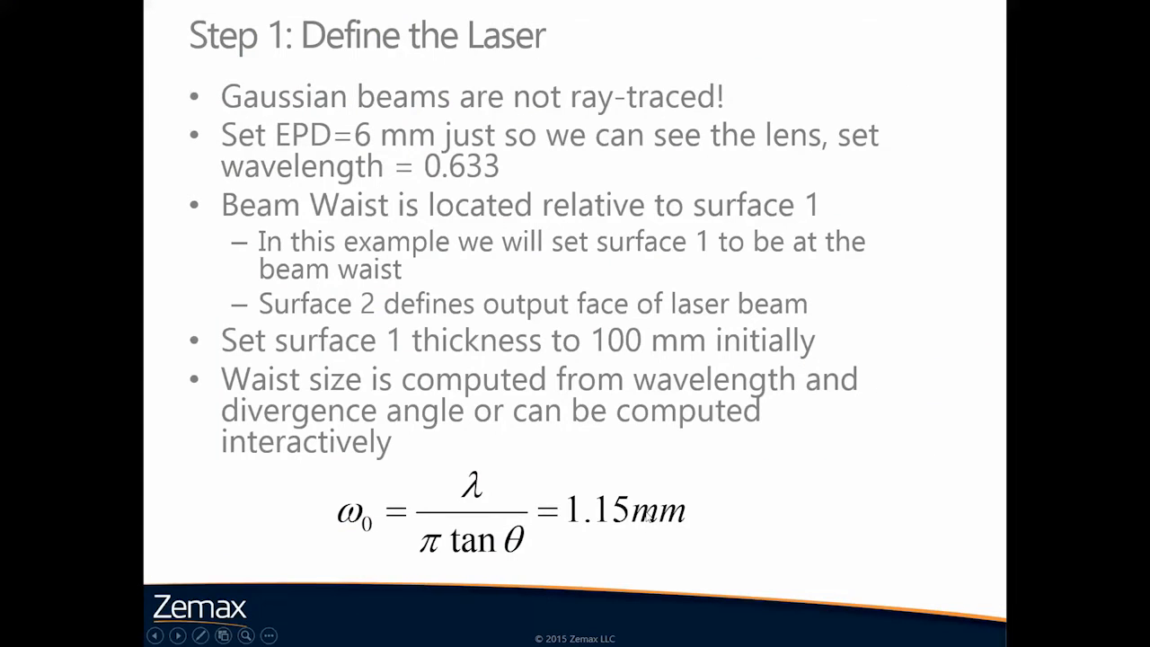
pyautogui.click(647, 512)
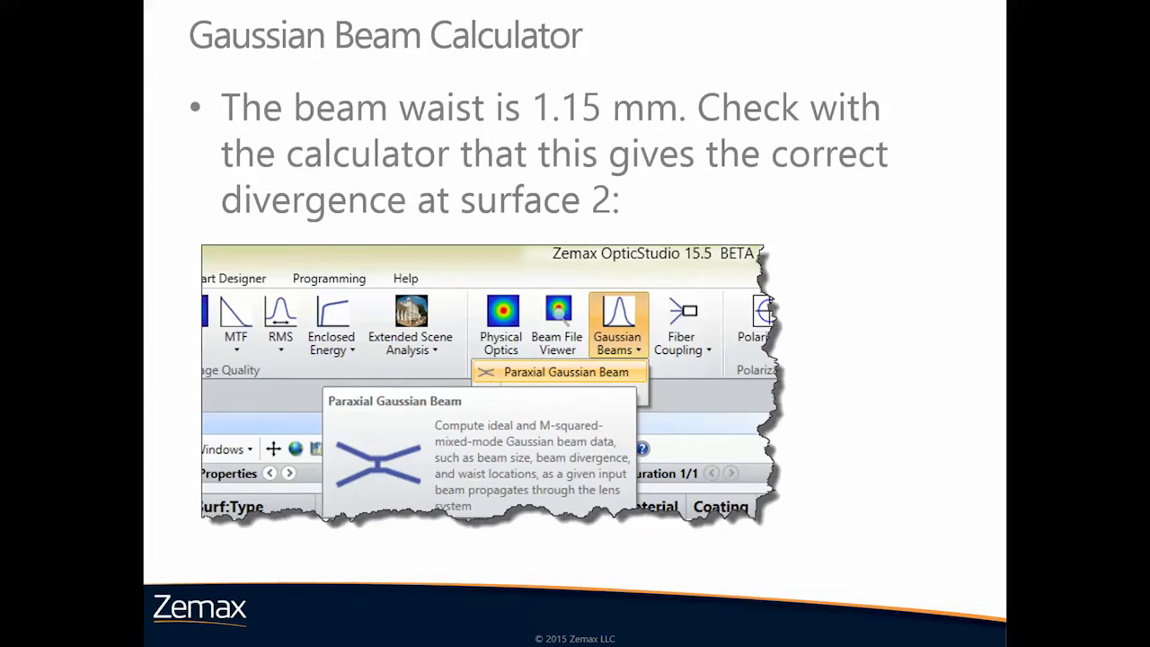
pyautogui.press('Right')
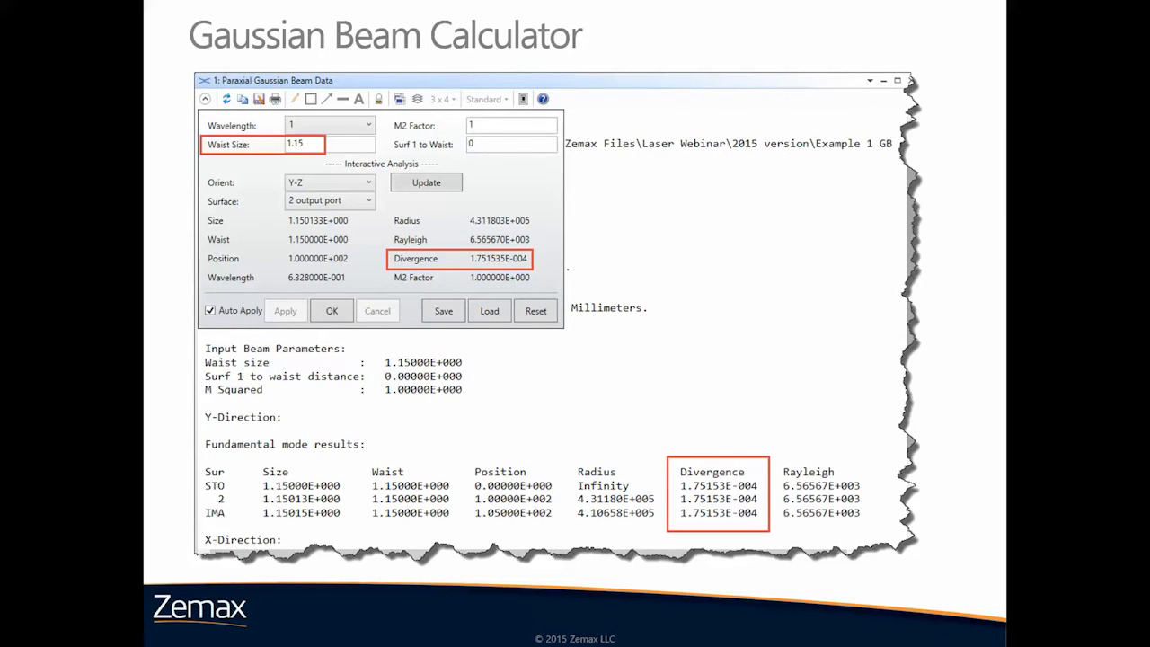
pyautogui.press('Right')
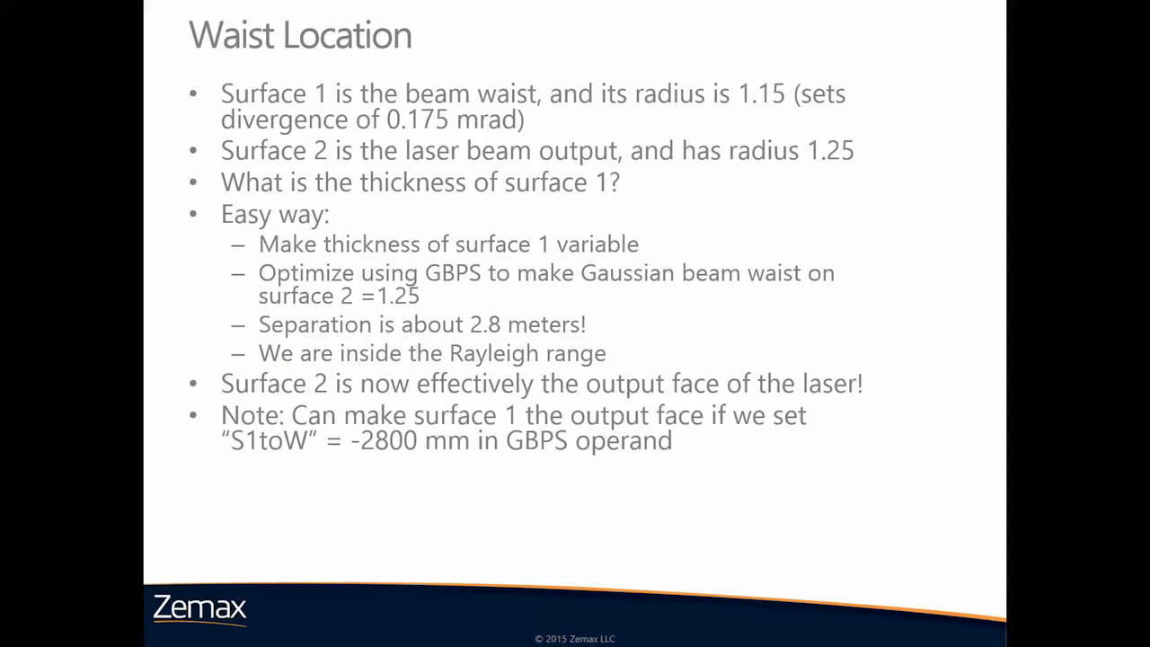
pyautogui.press('Right')
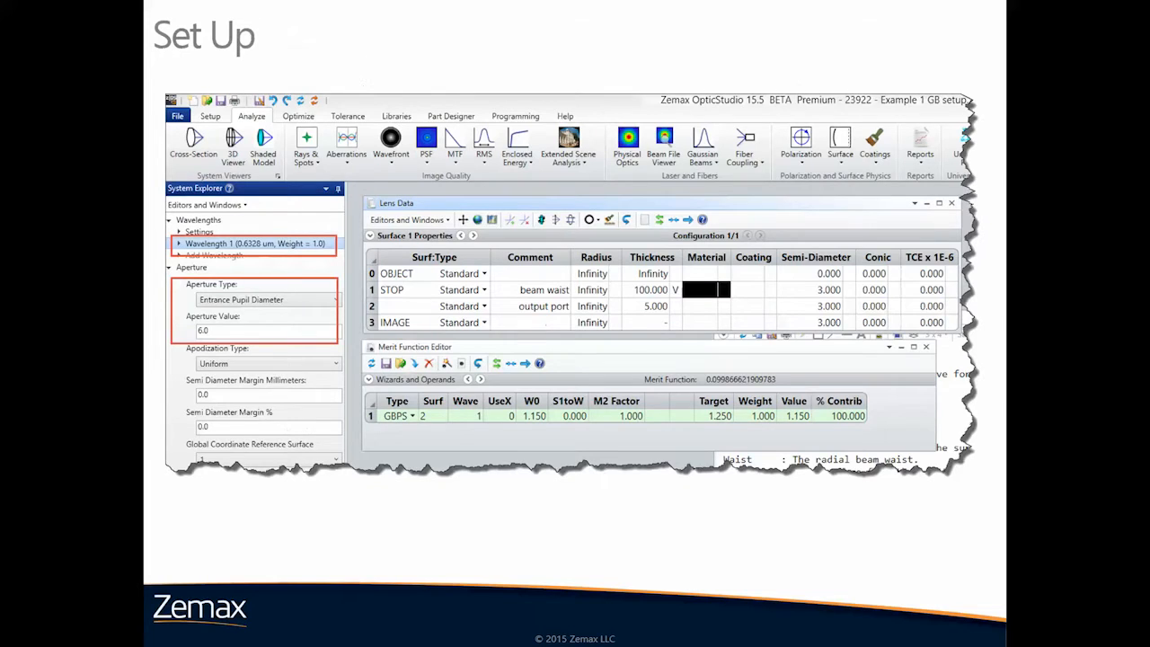
pyautogui.press('Right')
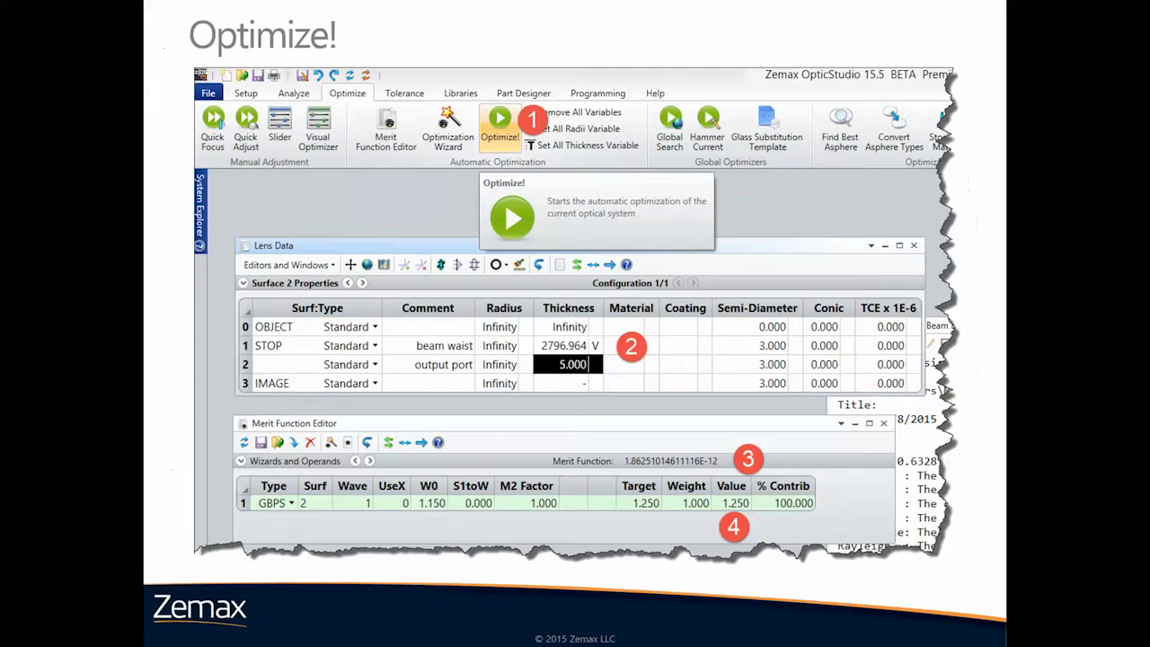
pyautogui.press('Right')
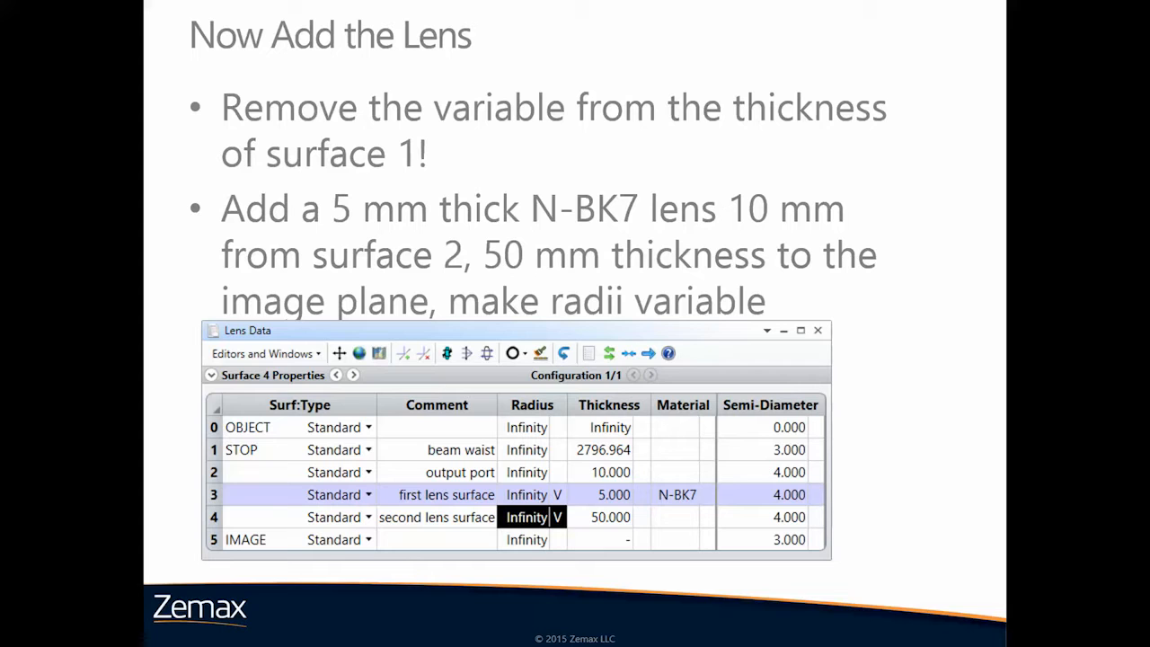
pyautogui.hotkey('alt', 'Tab')
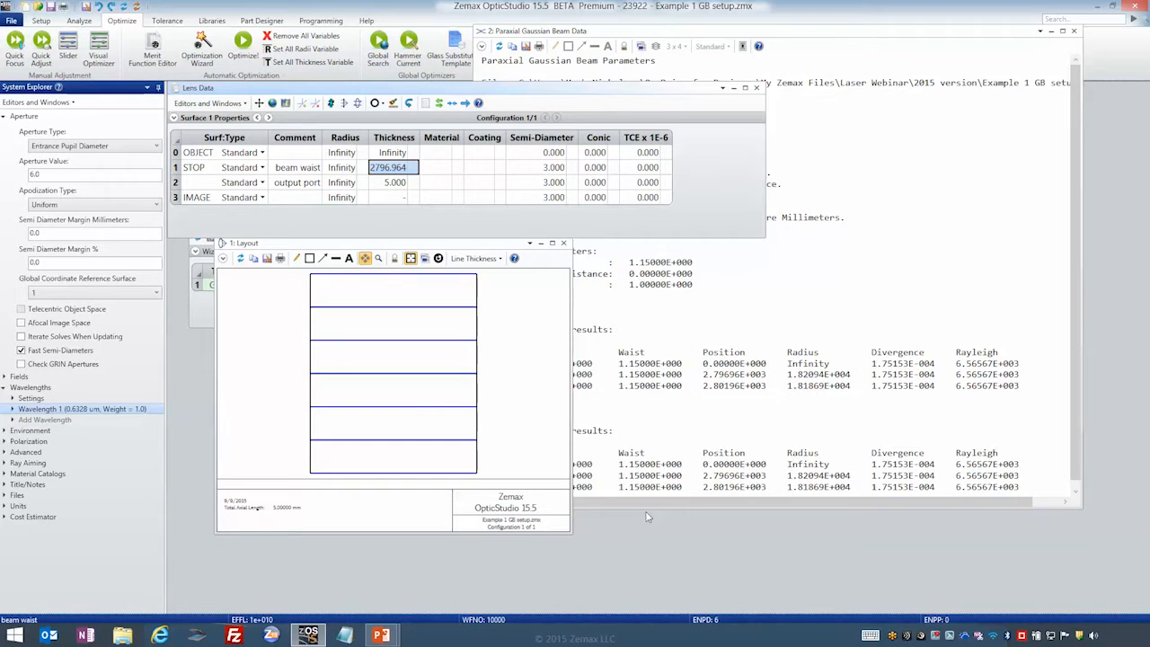
# - Insert two surfaces before the image surface and set the output port surface's thickness to 10 mm
pyautogui.click(362, 200)
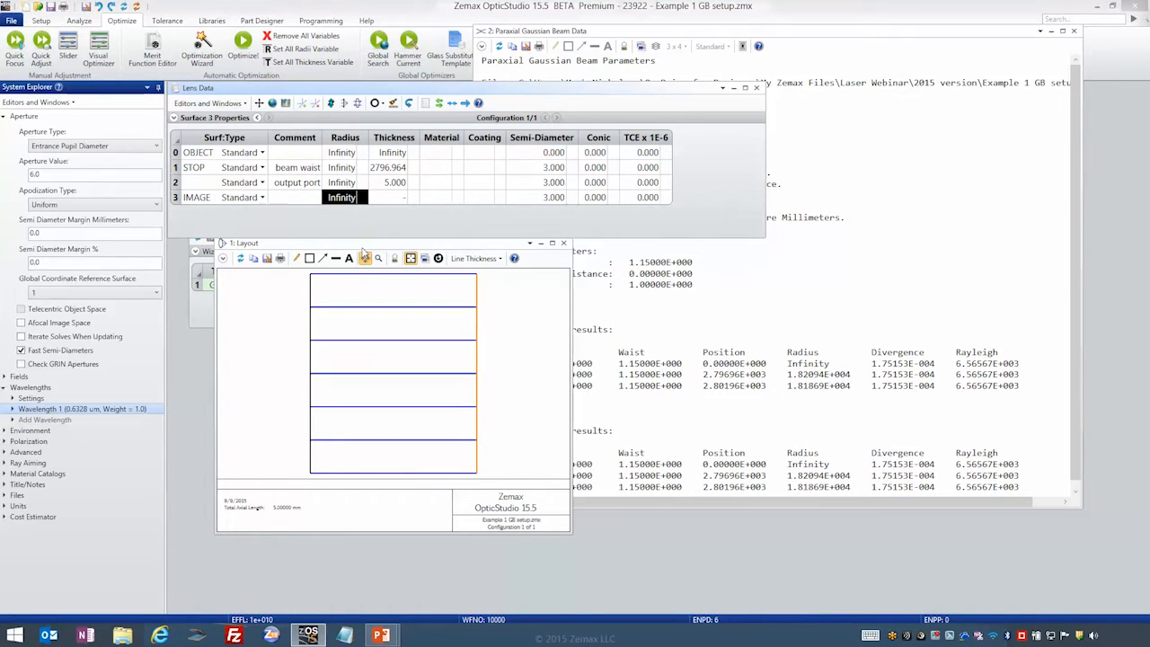
pyautogui.press('Insert')
pyautogui.press('Insert')
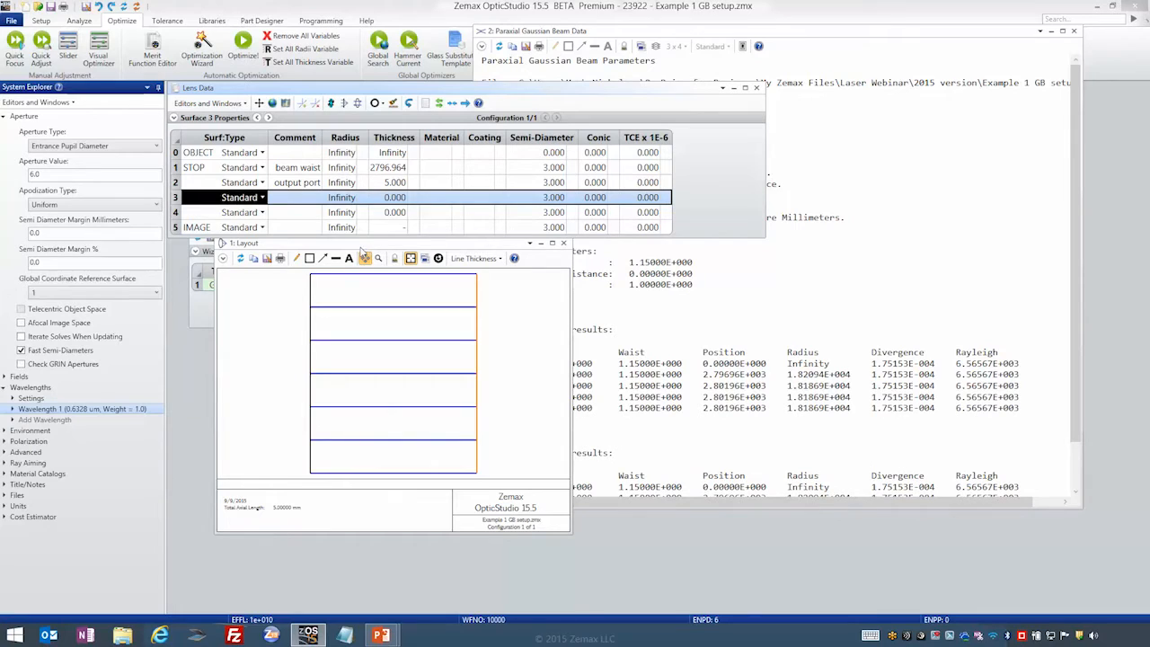
pyautogui.click(395, 182)
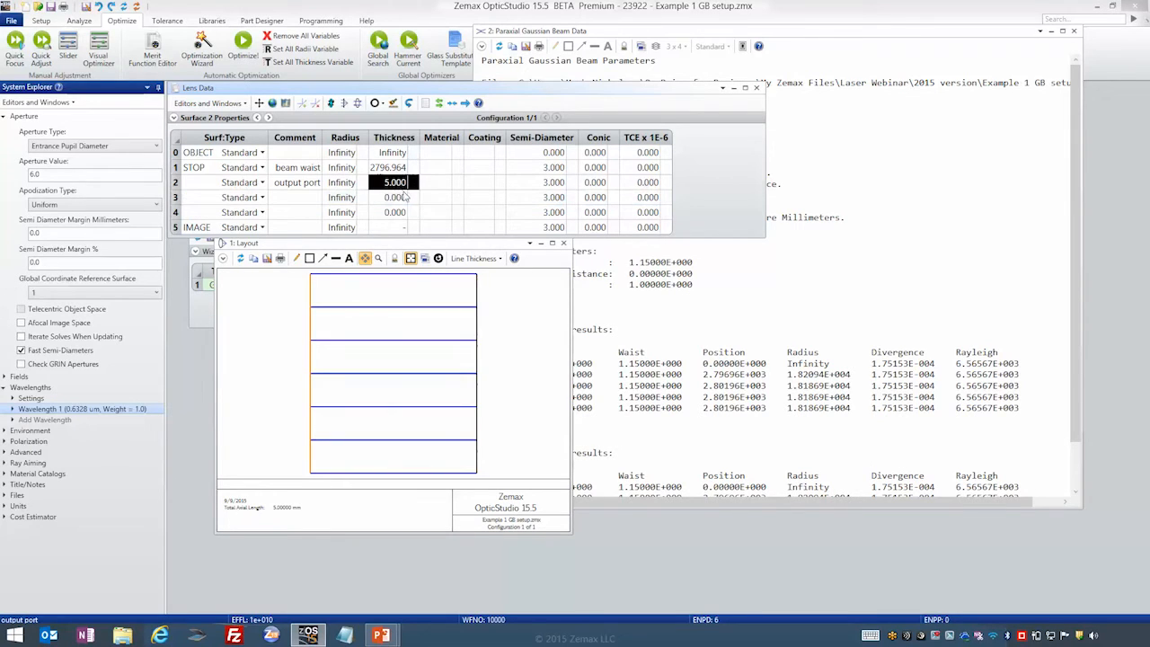
pyautogui.write('10')
pyautogui.press('Return')
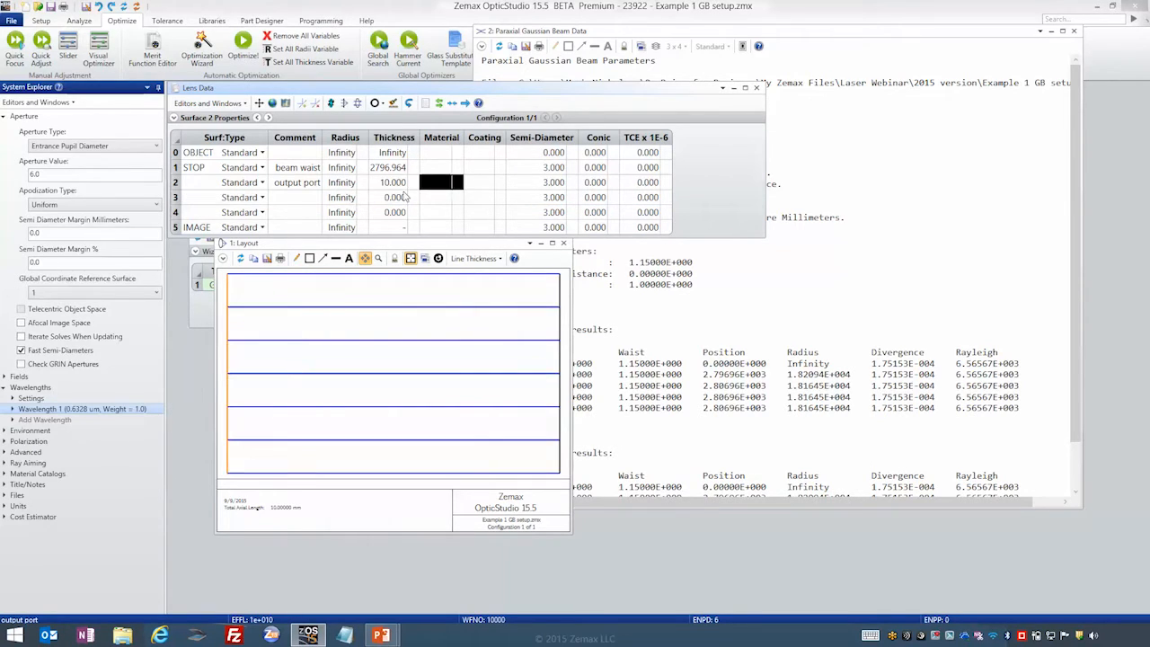
# - Give surface 3 a thickness of 5 mm and the material N-BK7
pyautogui.click(405, 196)
pyautogui.write('5')
pyautogui.press('Tab')
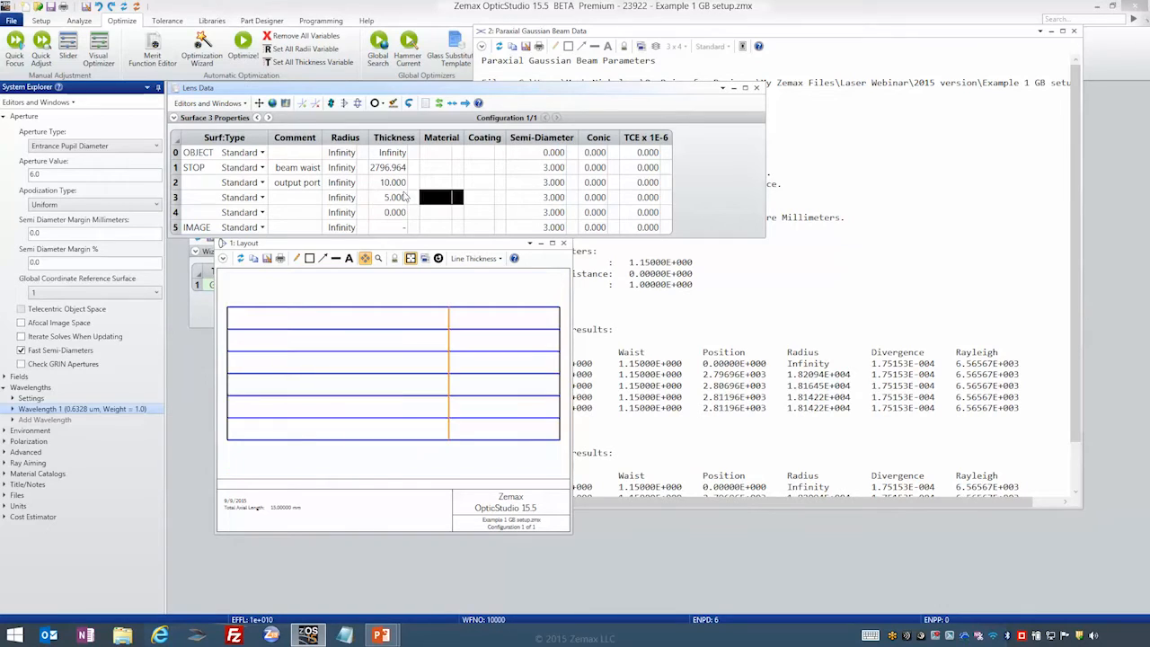
pyautogui.write('n-bk7')
pyautogui.press('Tab')
# - Set surface 4's thickness to the image plane to 50 mm
pyautogui.press('Down')
pyautogui.press('Left')
pyautogui.press('Left')
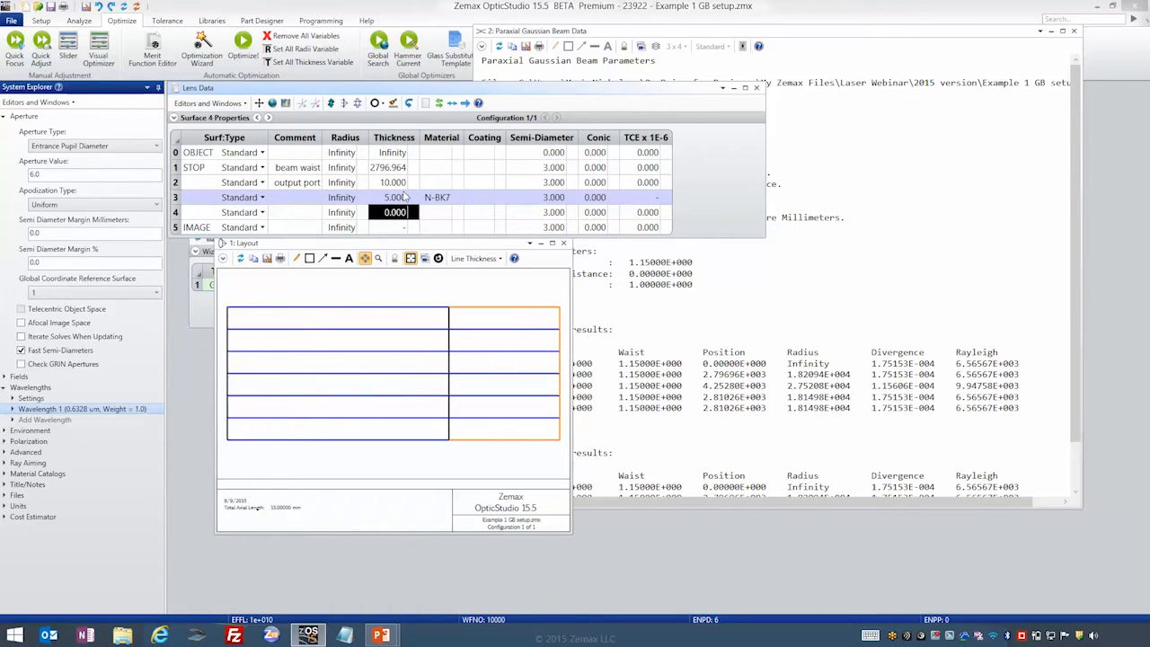
pyautogui.write('50')
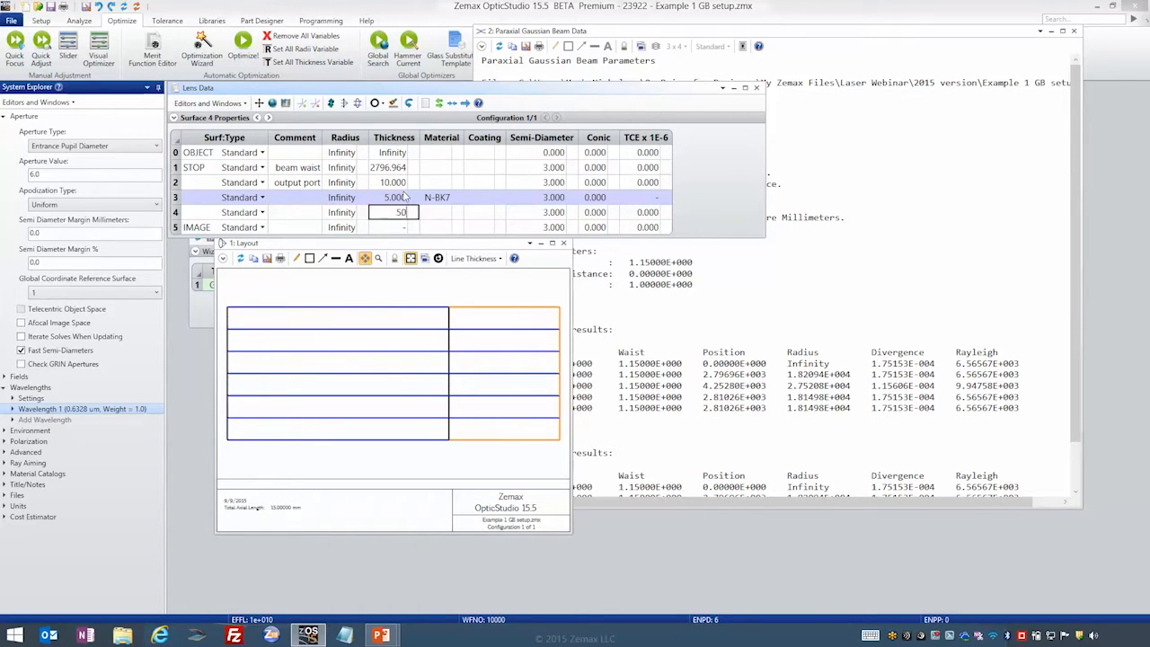
pyautogui.press('Tab')
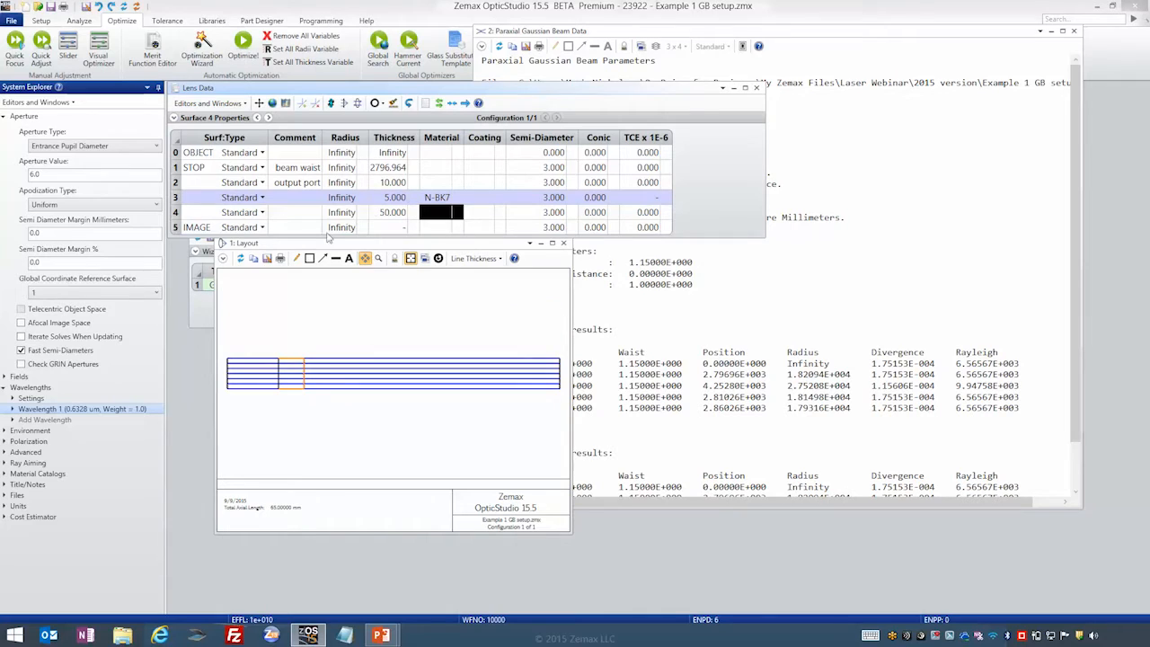
# - Set the system aperture's semi-diameter margin to 1.0 mm
pyautogui.doubleClick(34, 233)
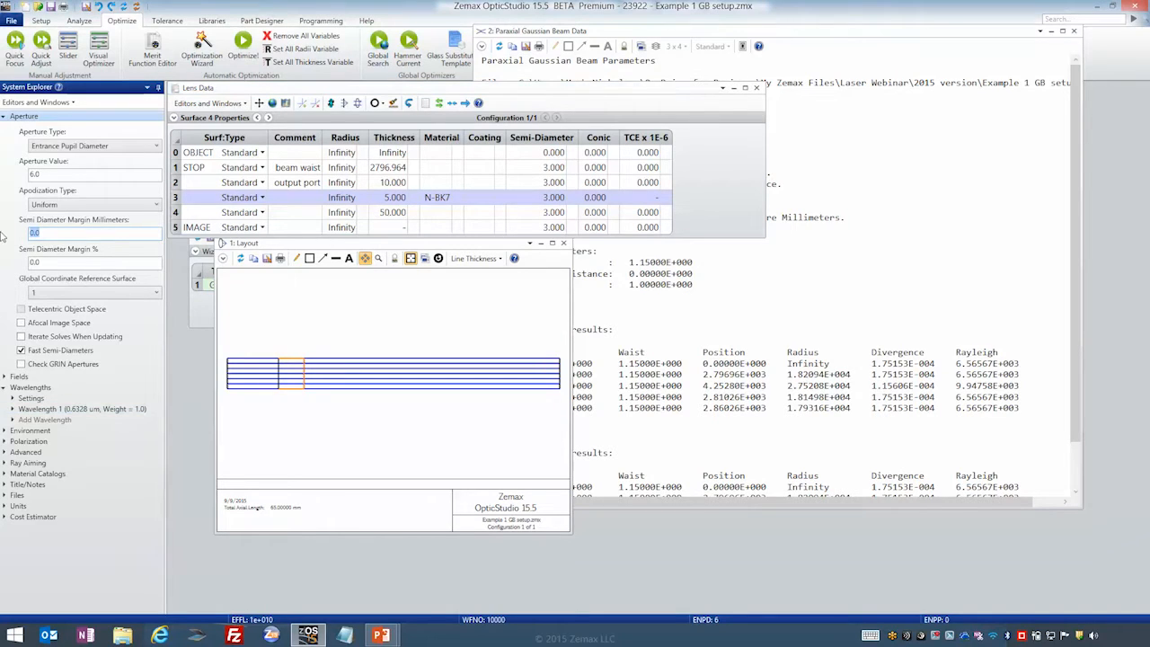
pyautogui.write('1')
pyautogui.press('Return')
# - Make the radii of surfaces 3 and 4 variable for optimization
pyautogui.click(398, 169)
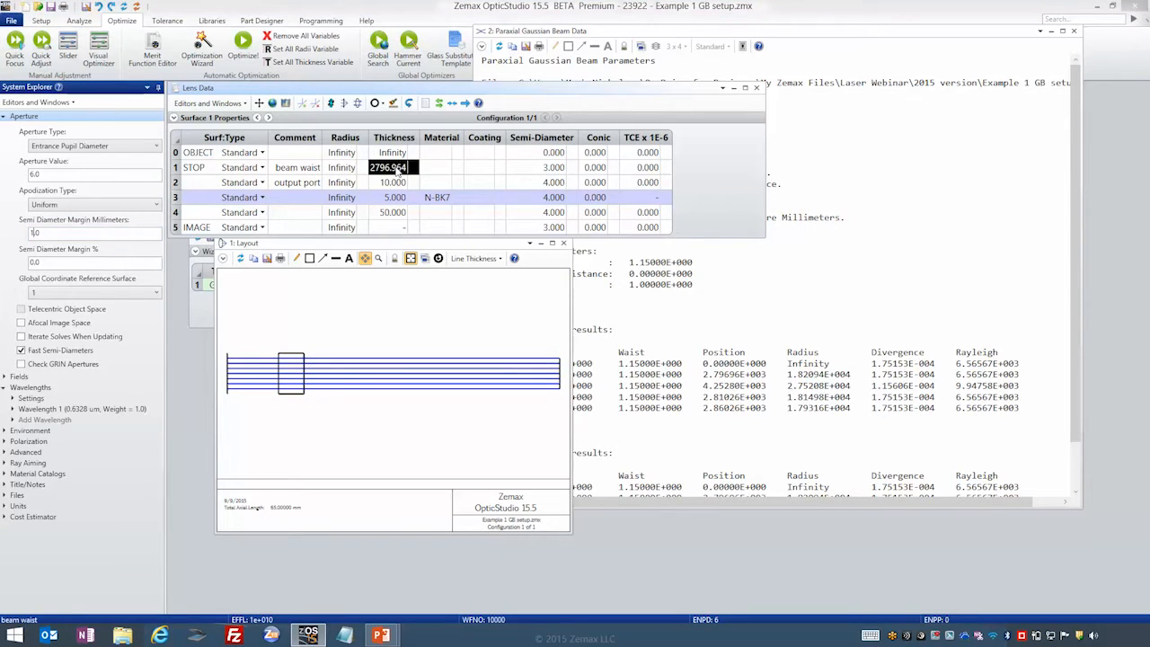
pyautogui.moveTo(350, 199); pyautogui.dragTo(351, 218)
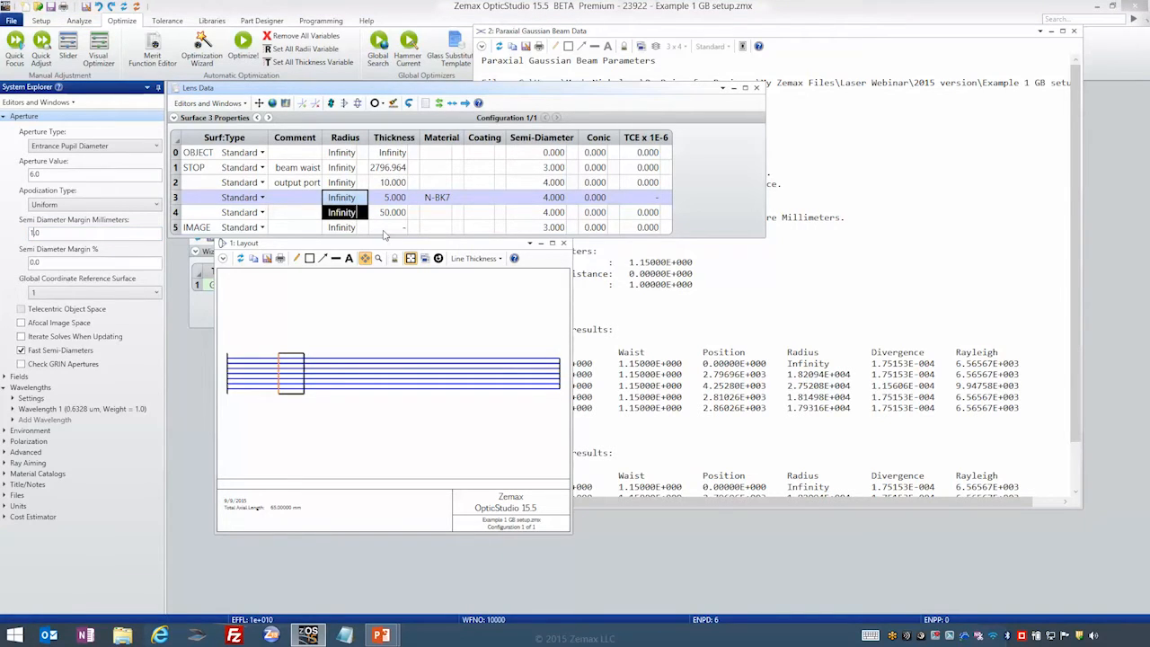
pyautogui.click(409, 305)
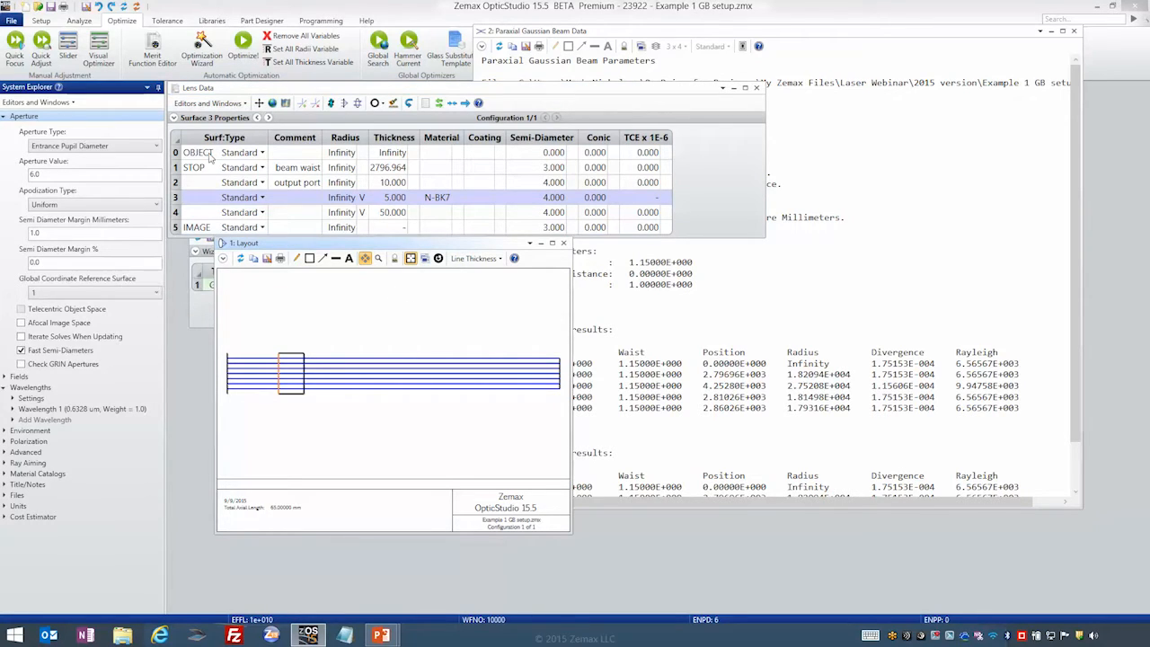
# - Set the GBPS operand to surface 5 with a target of 0 and update the merit function
pyautogui.click(199, 311)
pyautogui.moveTo(334, 226); pyautogui.dragTo(340, 264)
pyautogui.click(259, 325)
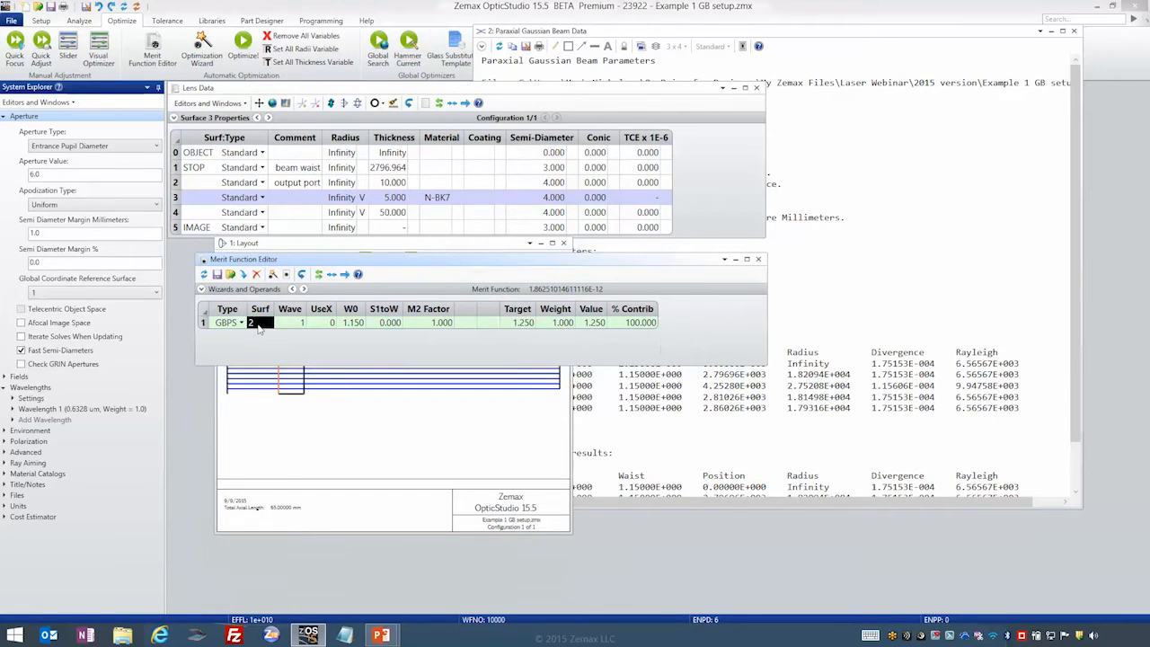
pyautogui.write('5')
pyautogui.press('Tab')
pyautogui.press('Tab')
pyautogui.press('Tab')
pyautogui.press('Tab')
pyautogui.press('Tab')
pyautogui.press('Tab')
pyautogui.press('Tab')
pyautogui.write('0')
pyautogui.press('Tab')
pyautogui.click(204, 274)
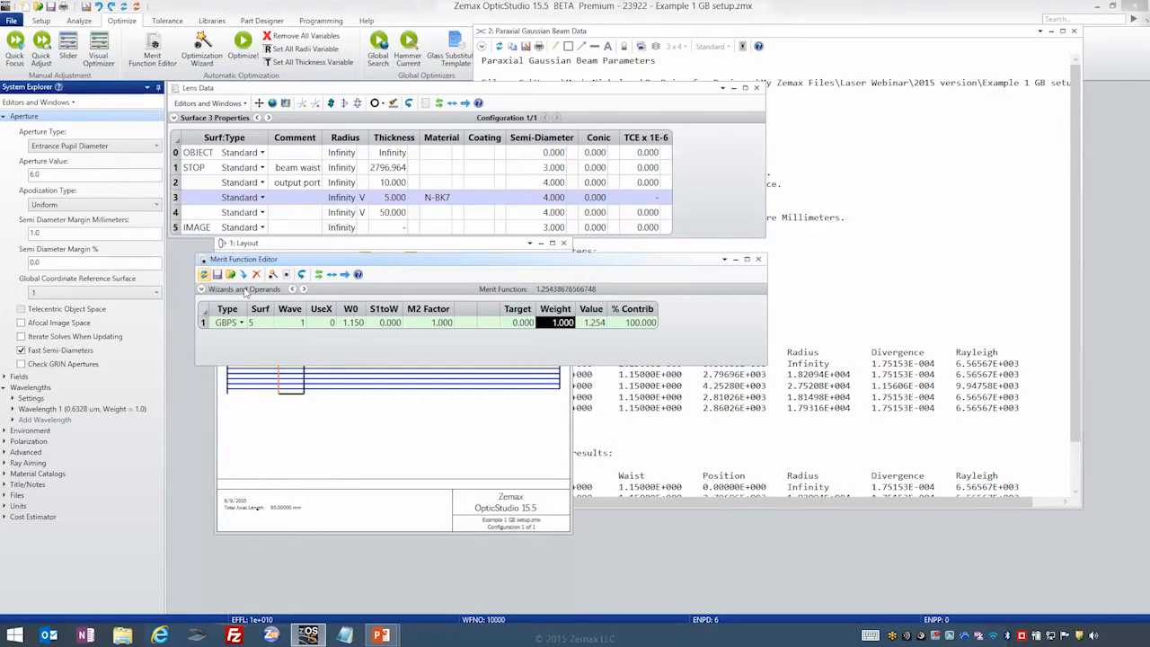
# - Run a local optimization with Damped Least Squares and automatic cycles, and close the optimizer
pyautogui.moveTo(457, 266); pyautogui.dragTo(443, 227)
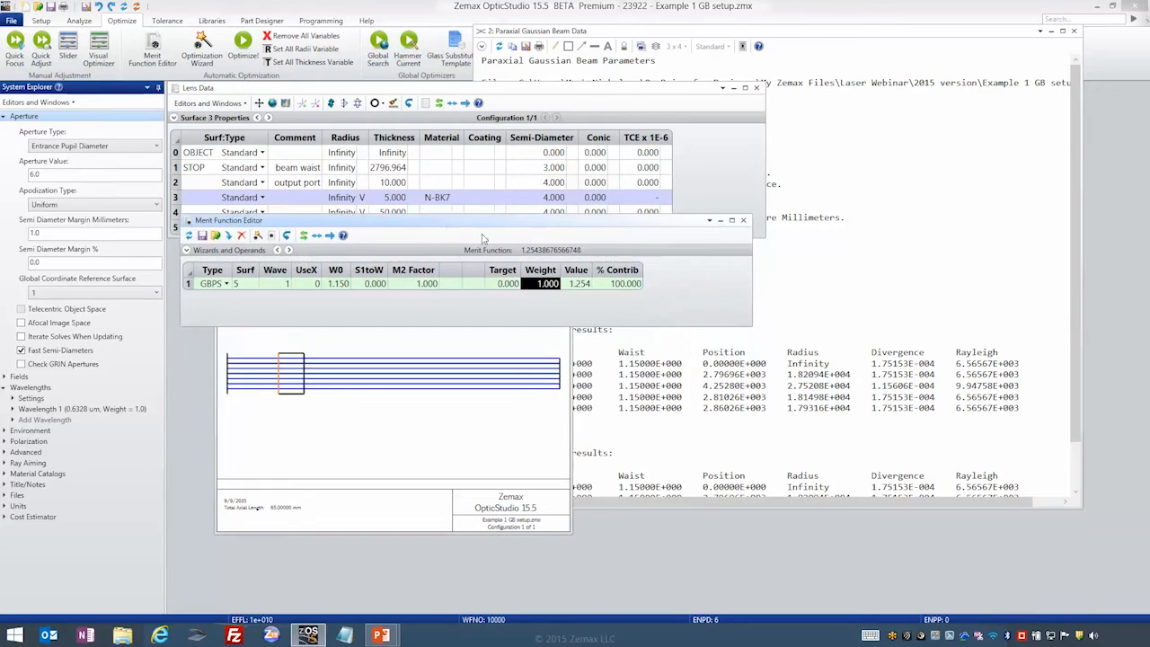
pyautogui.click(582, 284)
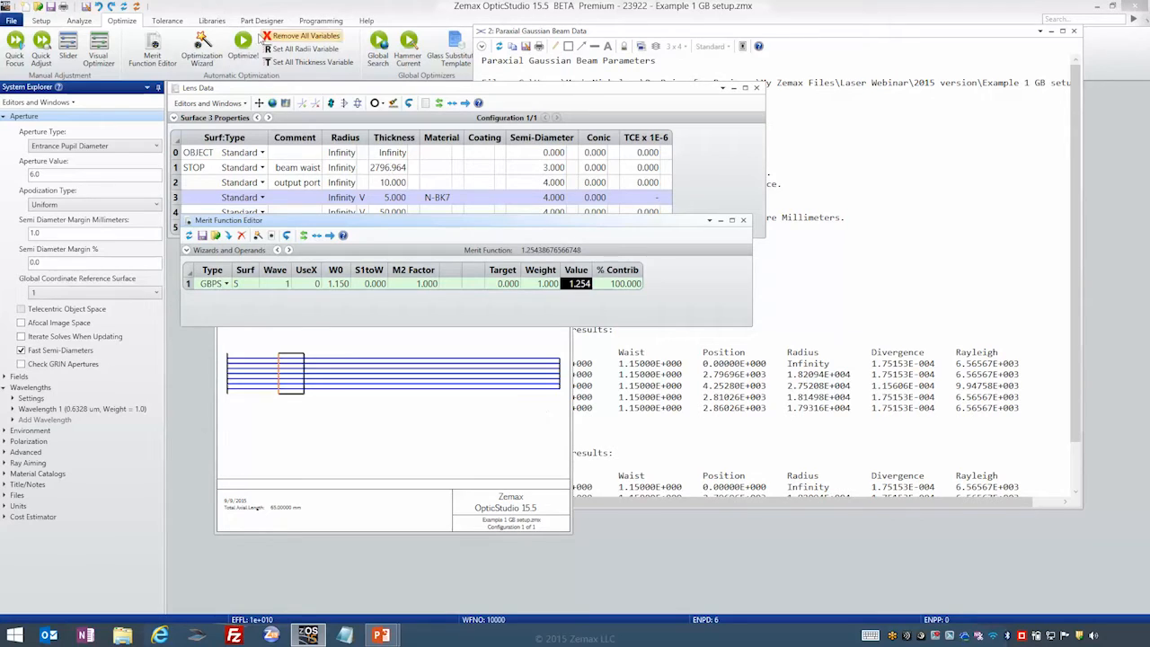
pyautogui.click(242, 45)
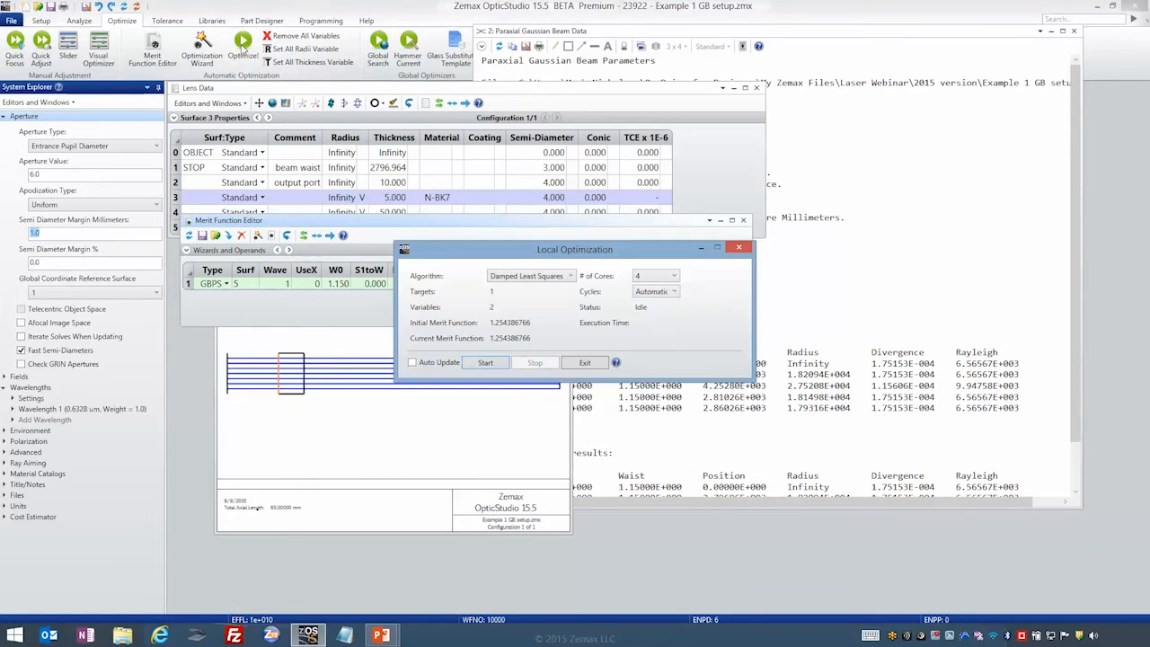
pyautogui.click(486, 362)
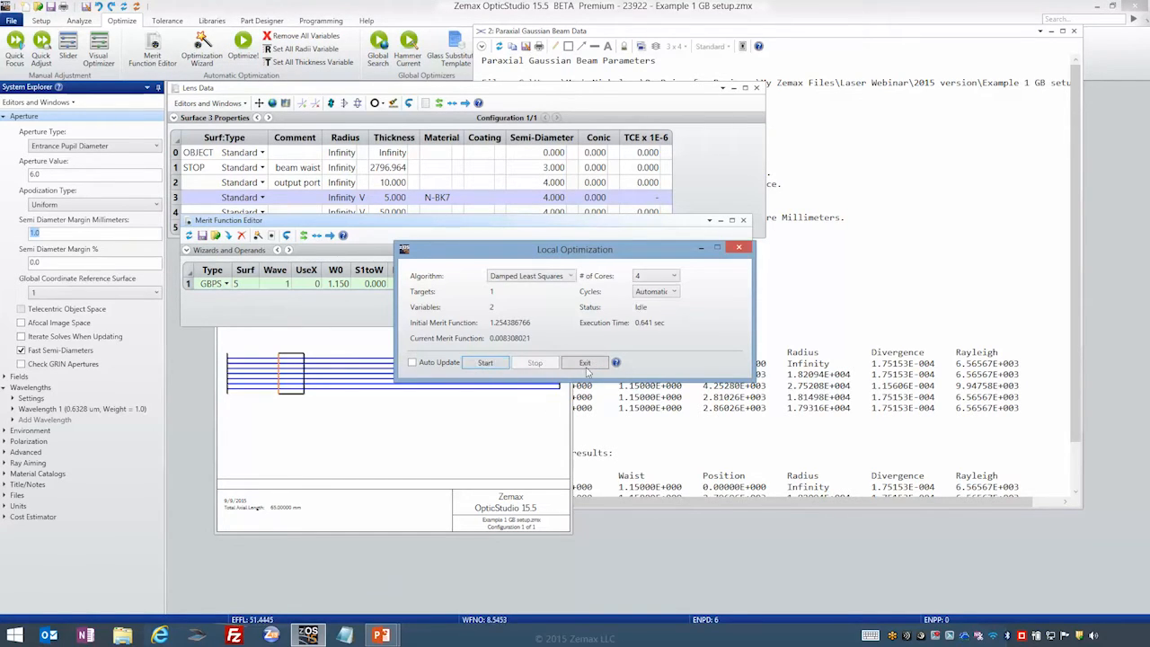
pyautogui.click(586, 365)
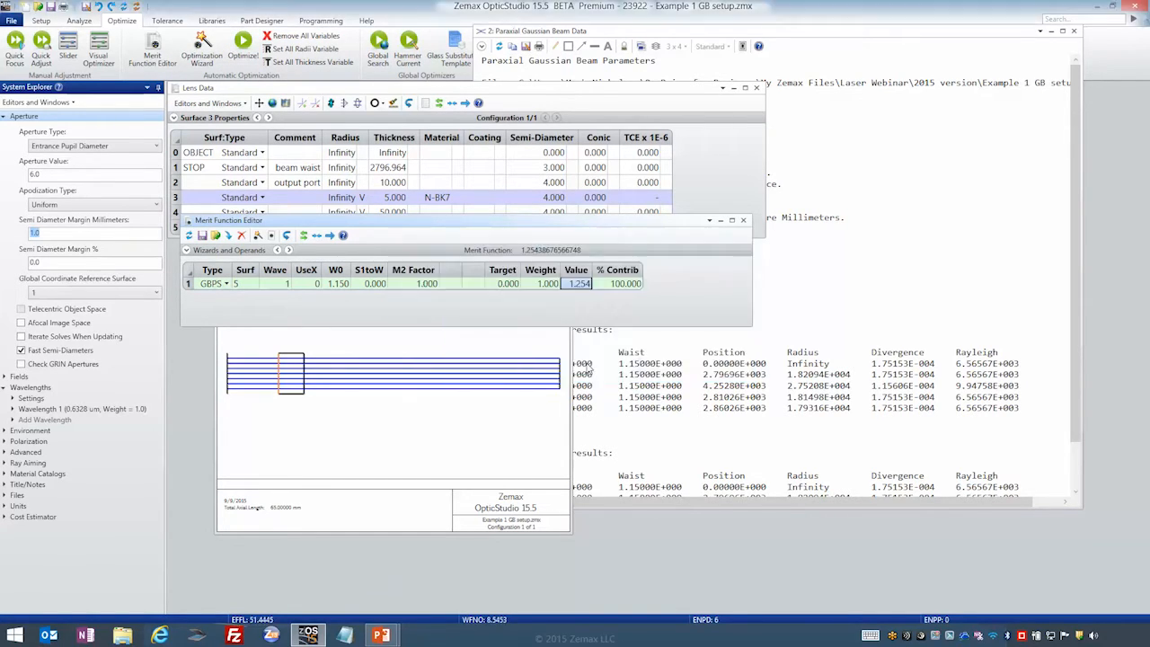
# - Examine the optimized layout, the Gaussian beam size at the image surface, and the radii of surfaces 3 and 4
pyautogui.click(461, 397)
pyautogui.click(732, 439)
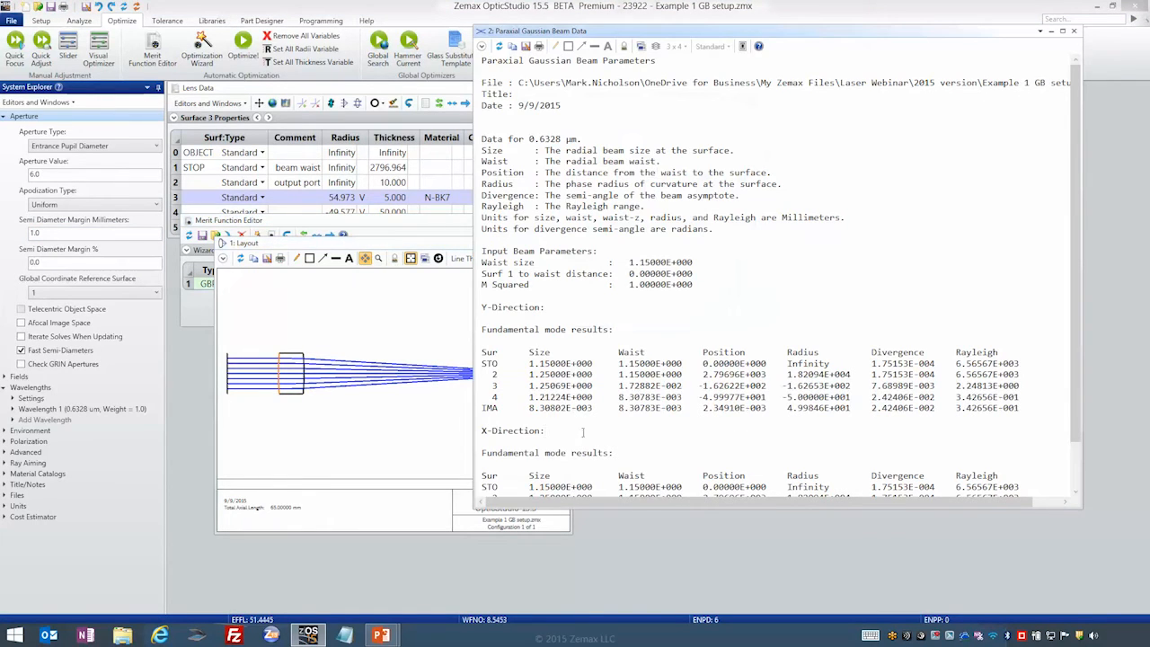
pyautogui.moveTo(495, 373); pyautogui.dragTo(593, 381)
pyautogui.moveTo(483, 408); pyautogui.dragTo(595, 421)
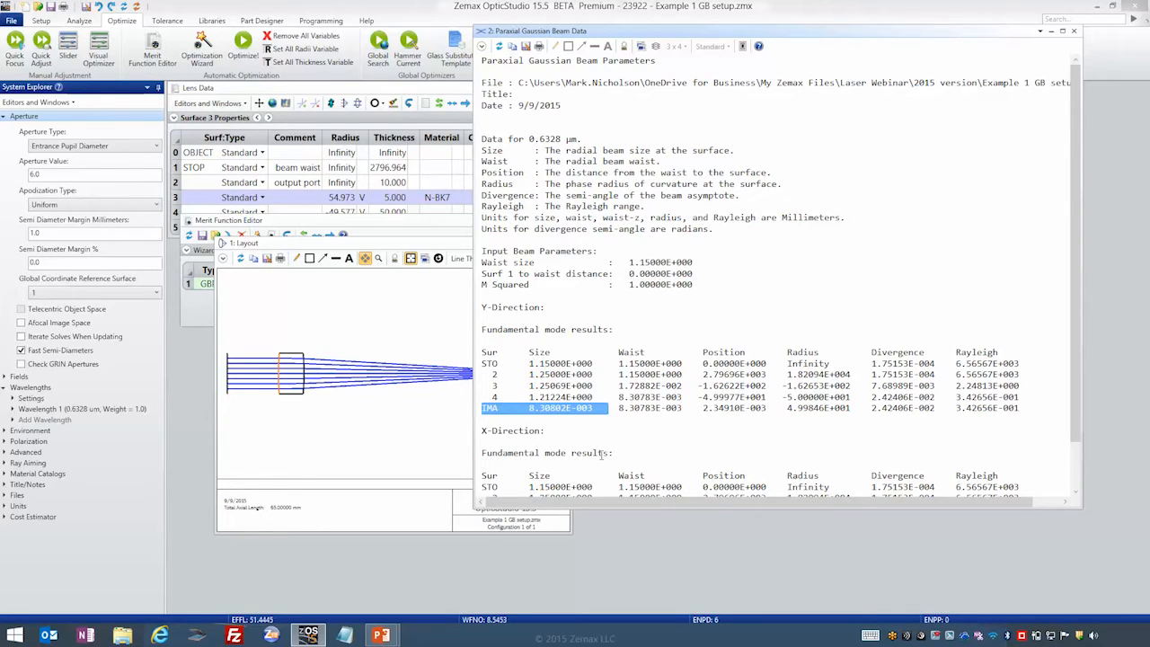
pyautogui.click(427, 430)
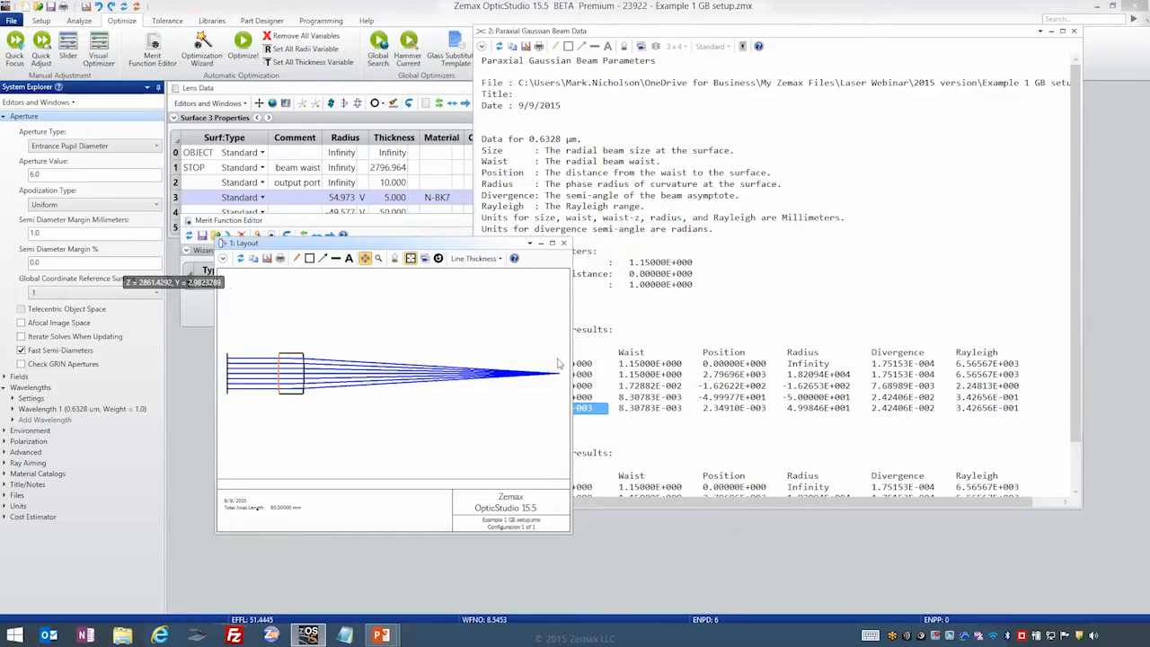
pyautogui.click(330, 203)
pyautogui.click(332, 212)
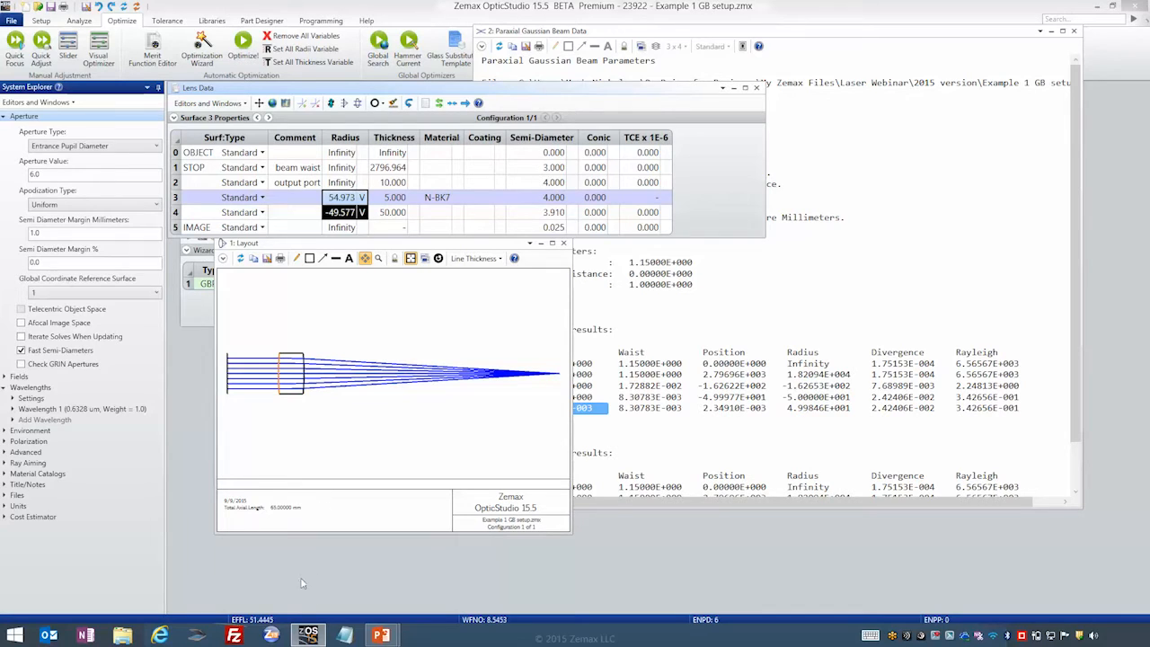
pyautogui.moveTo(313, 636)
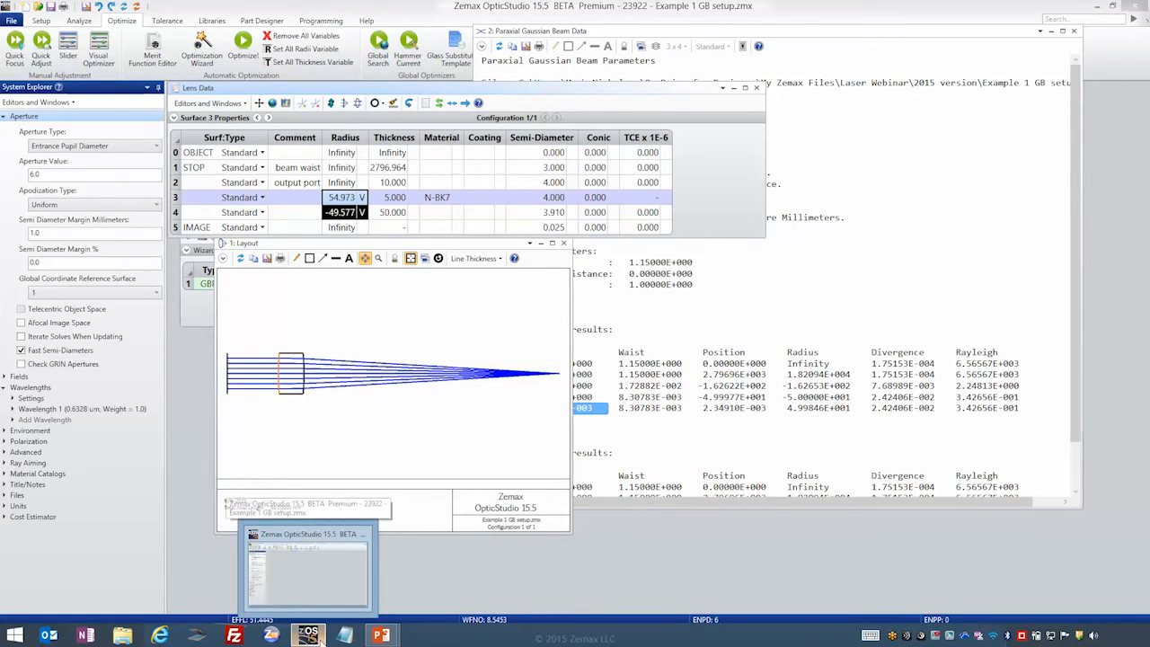
pyautogui.click(447, 569)
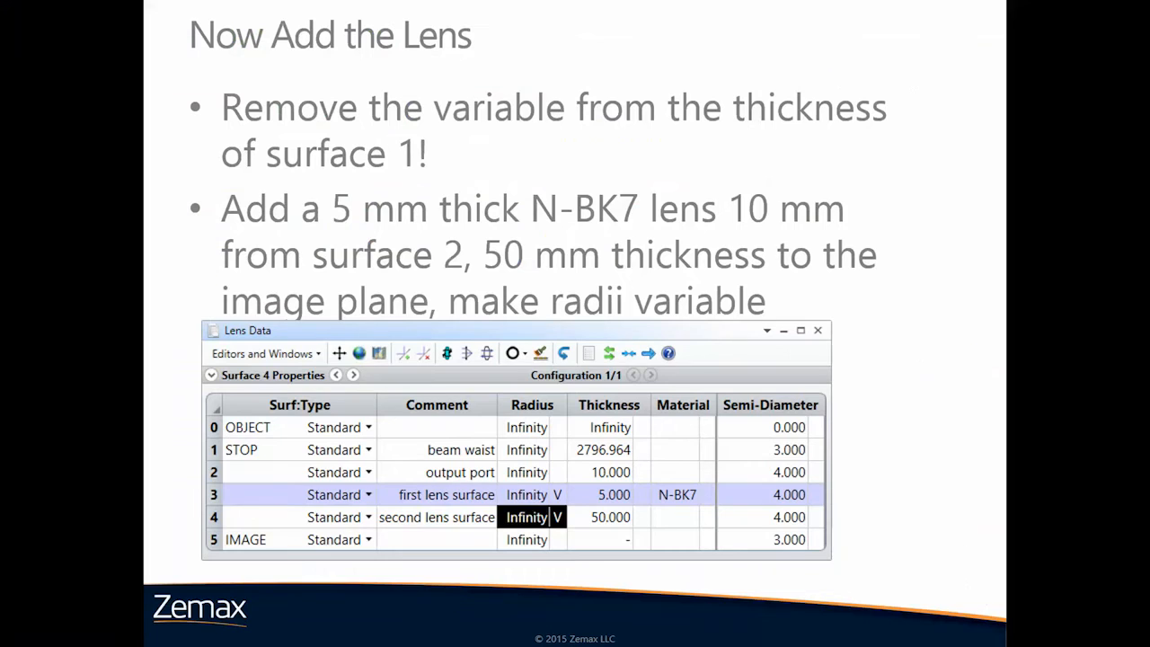
pyautogui.press('Right')
pyautogui.press('Right')
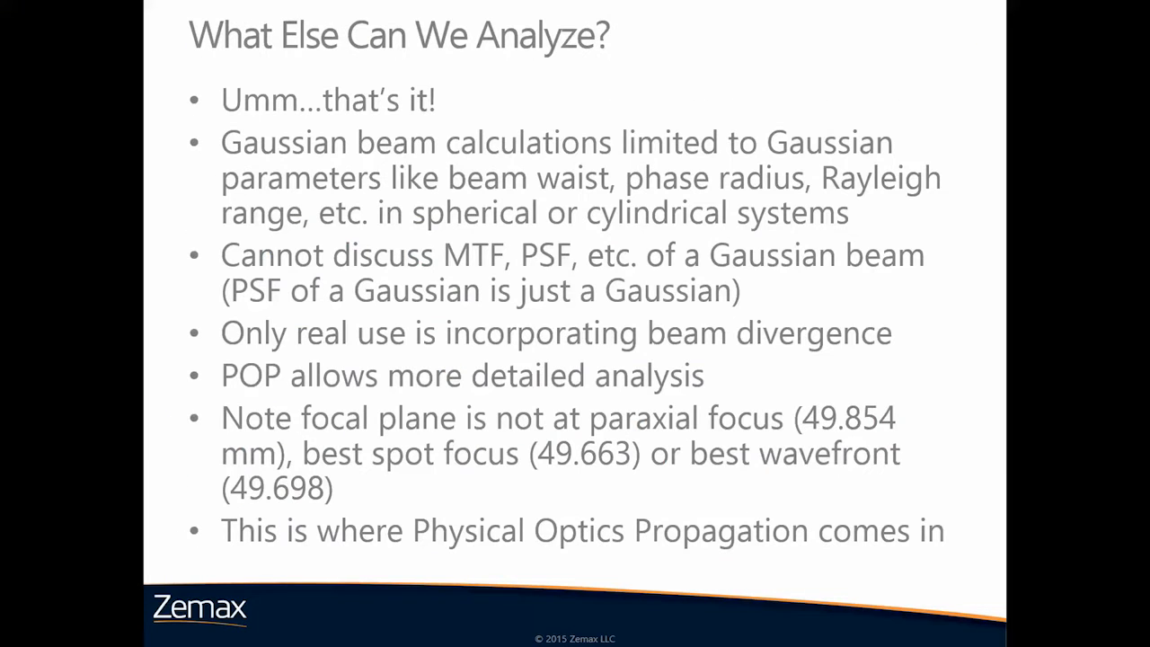
pyautogui.press('Right')
pyautogui.press('Left')
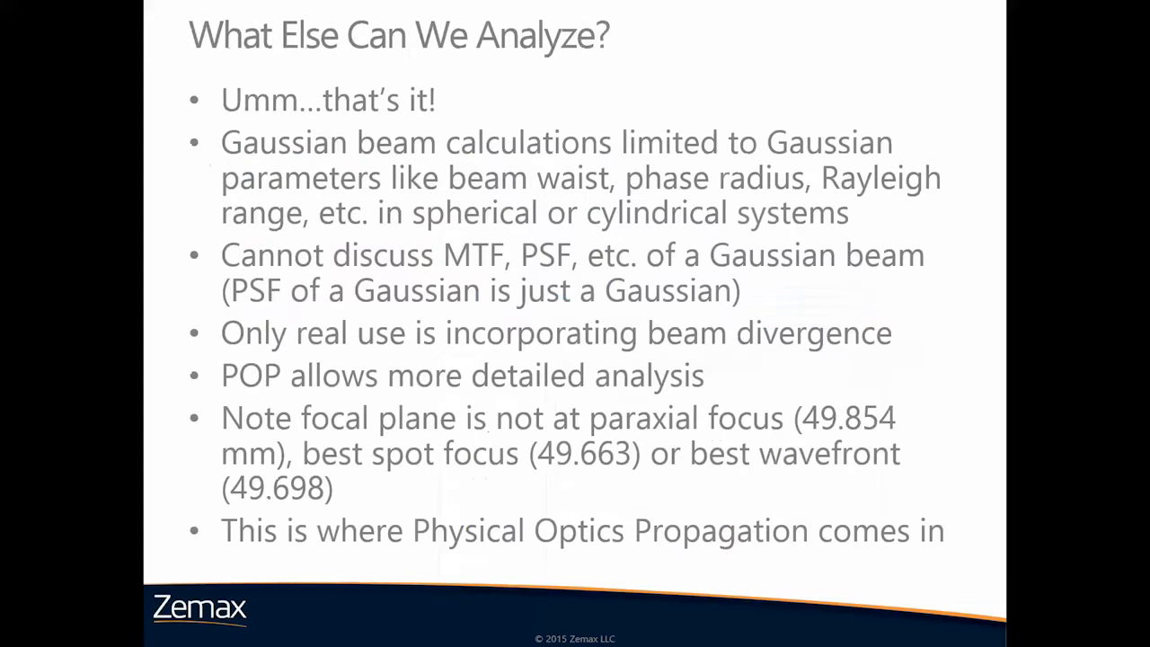
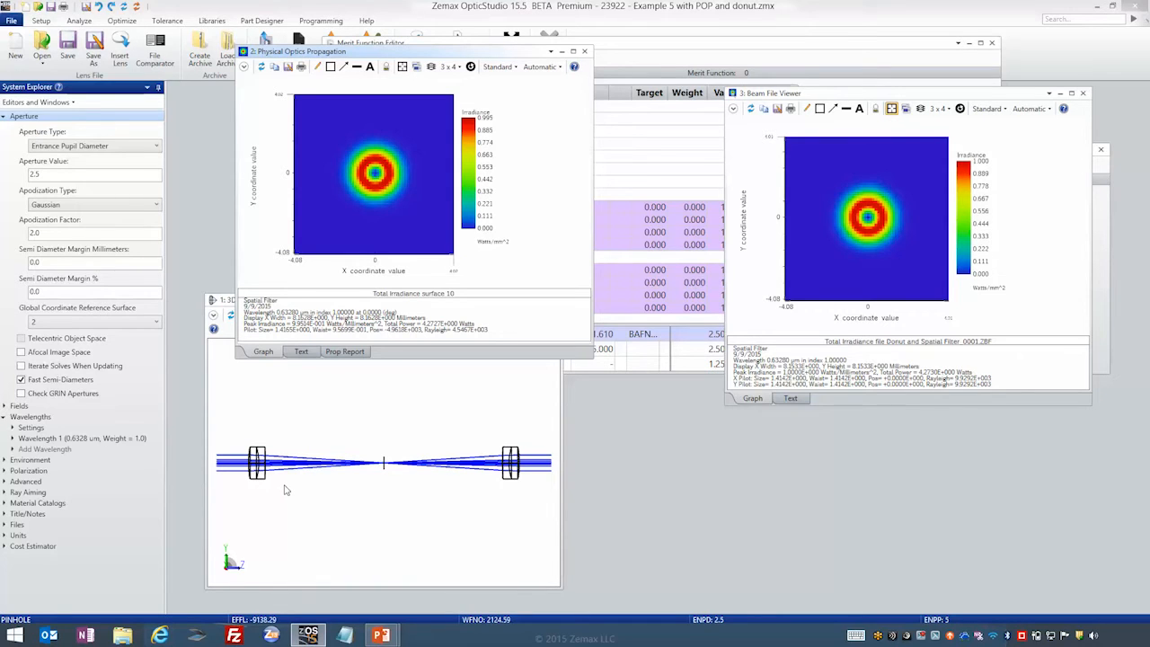
# - Collapse the System Explorer and rearrange the 3D Layout and Physical Optics Propagation windows to uncover the workspace
pyautogui.click(157, 88)
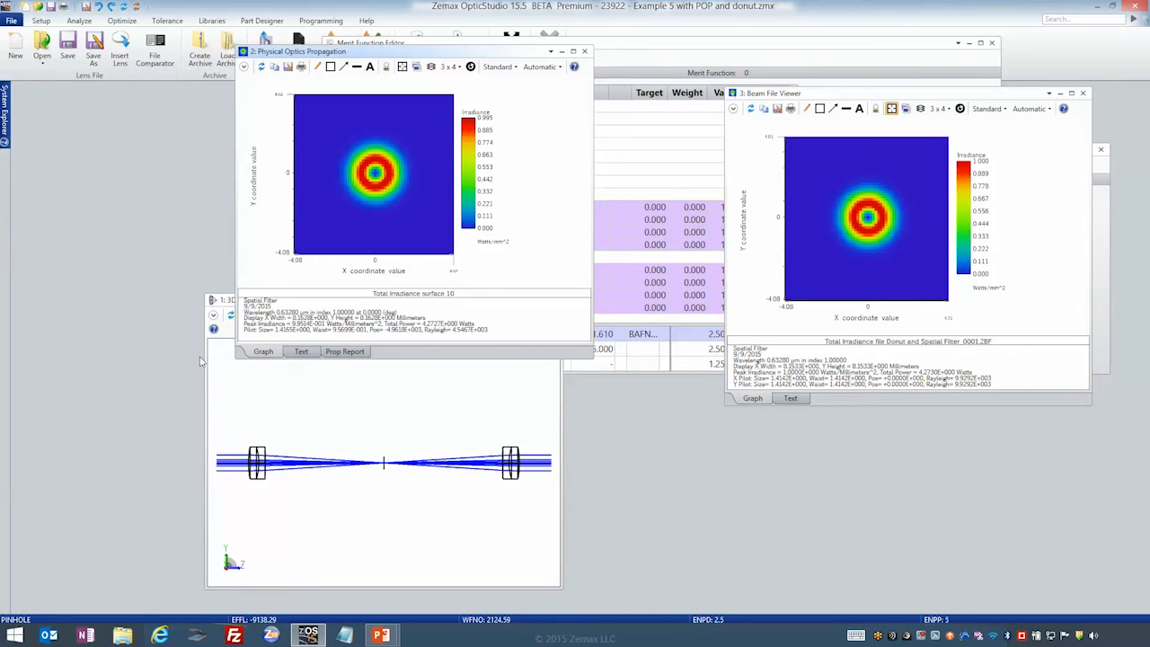
pyautogui.moveTo(222, 304); pyautogui.dragTo(45, 313)
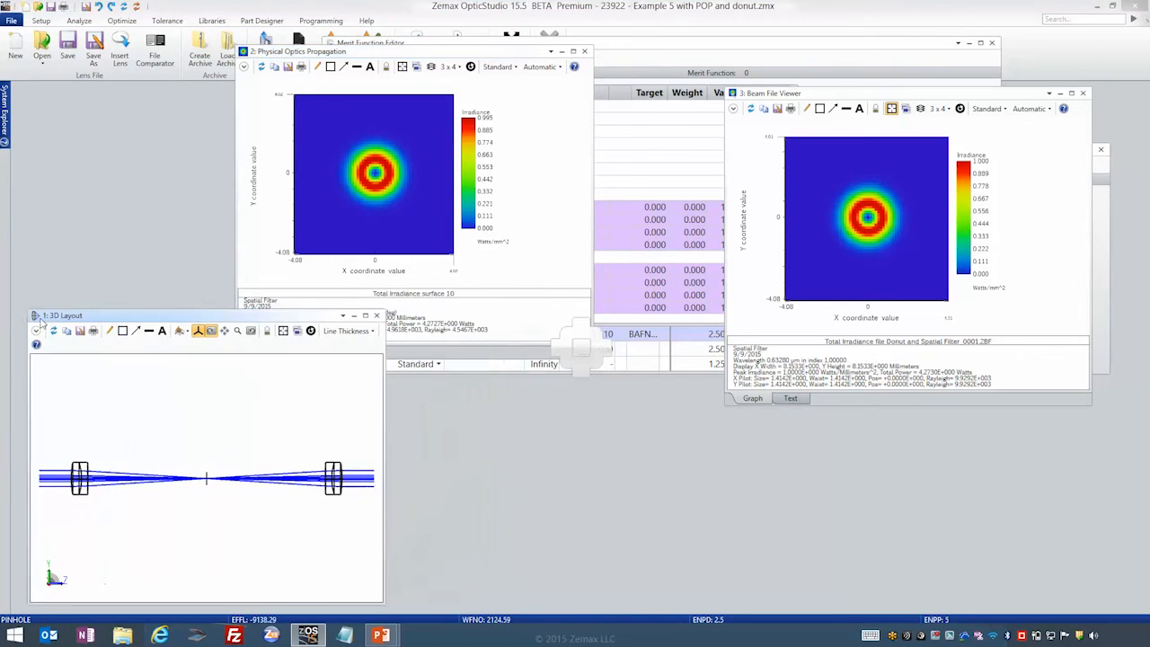
pyautogui.moveTo(386, 51); pyautogui.dragTo(370, 72)
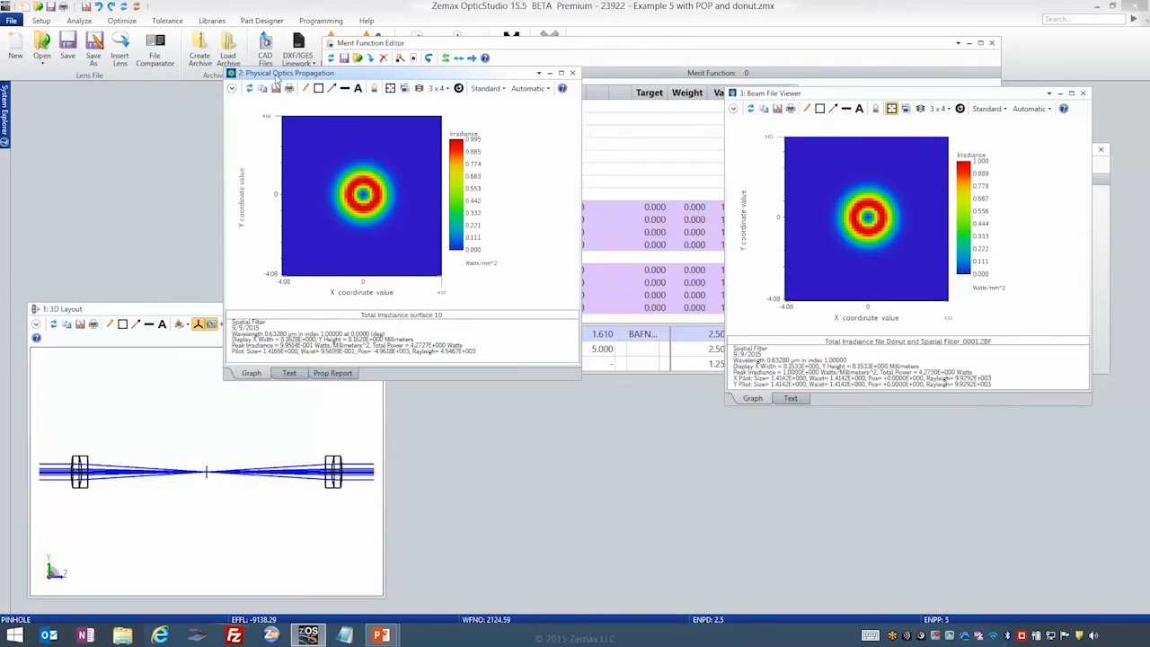
pyautogui.moveTo(279, 77); pyautogui.dragTo(271, 56)
# - Review the Physical Optics Propagation settings for start and end surfaces, beam definition, and saved output beam files
pyautogui.click(224, 66)
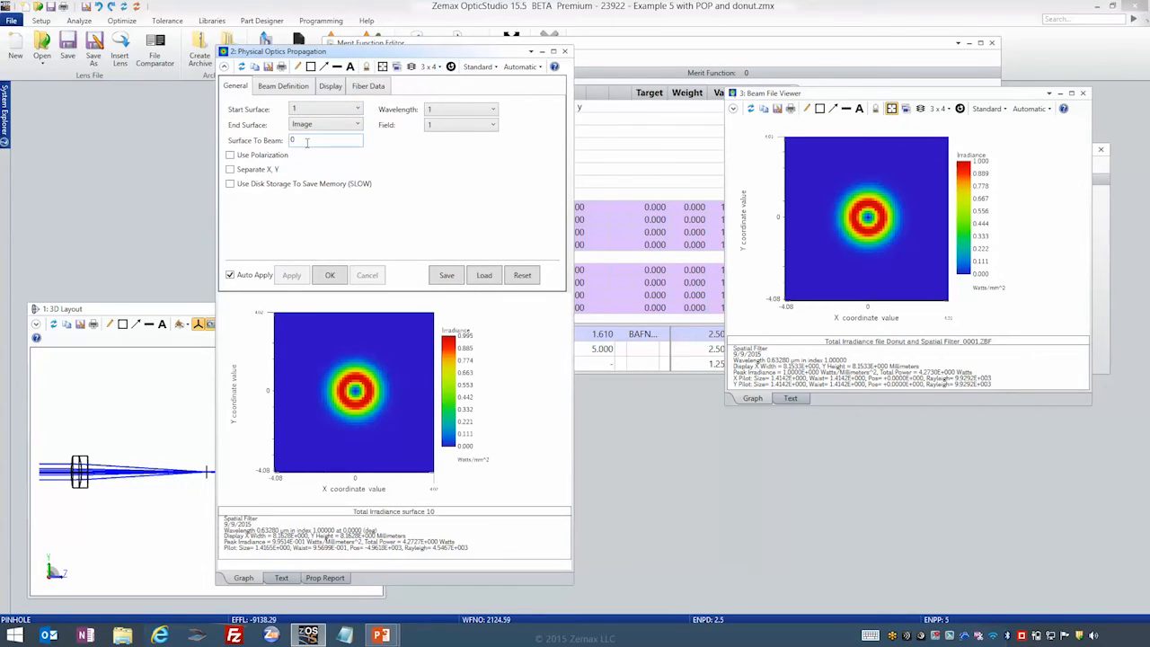
pyautogui.click(304, 88)
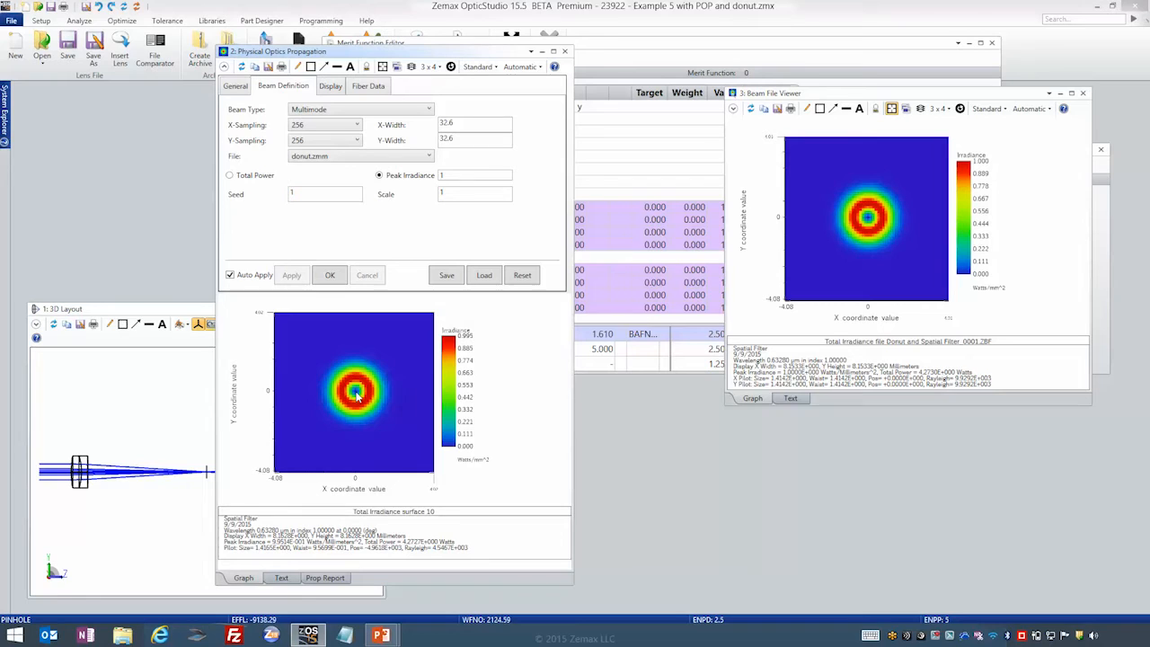
pyautogui.click(341, 89)
pyautogui.click(237, 89)
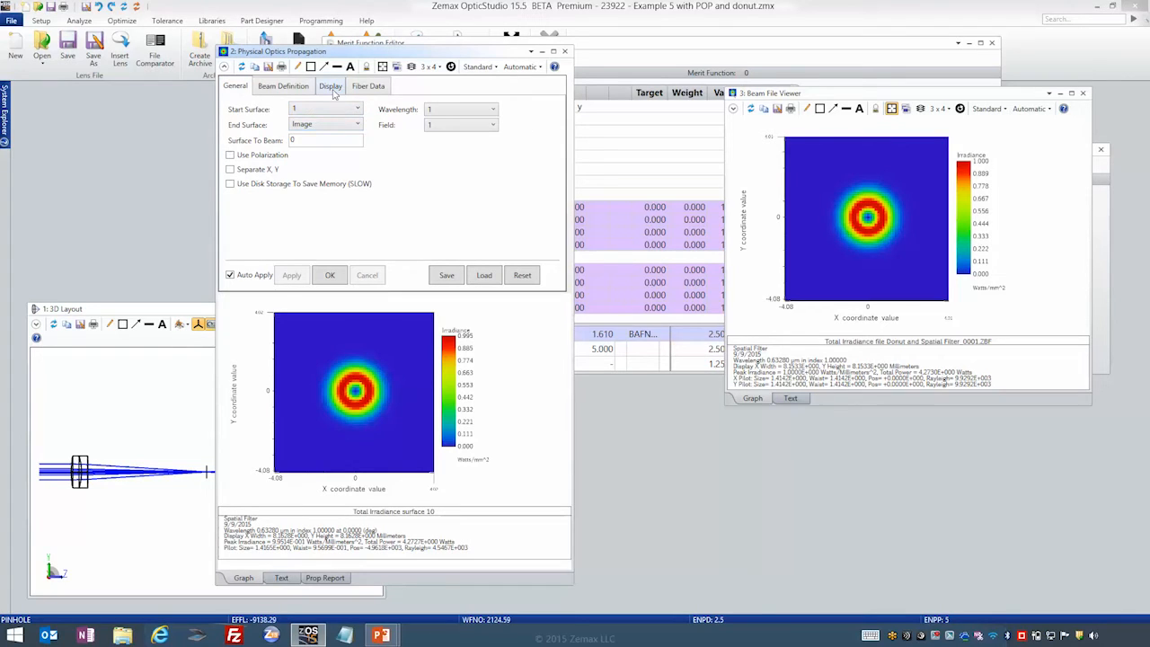
pyautogui.click(333, 88)
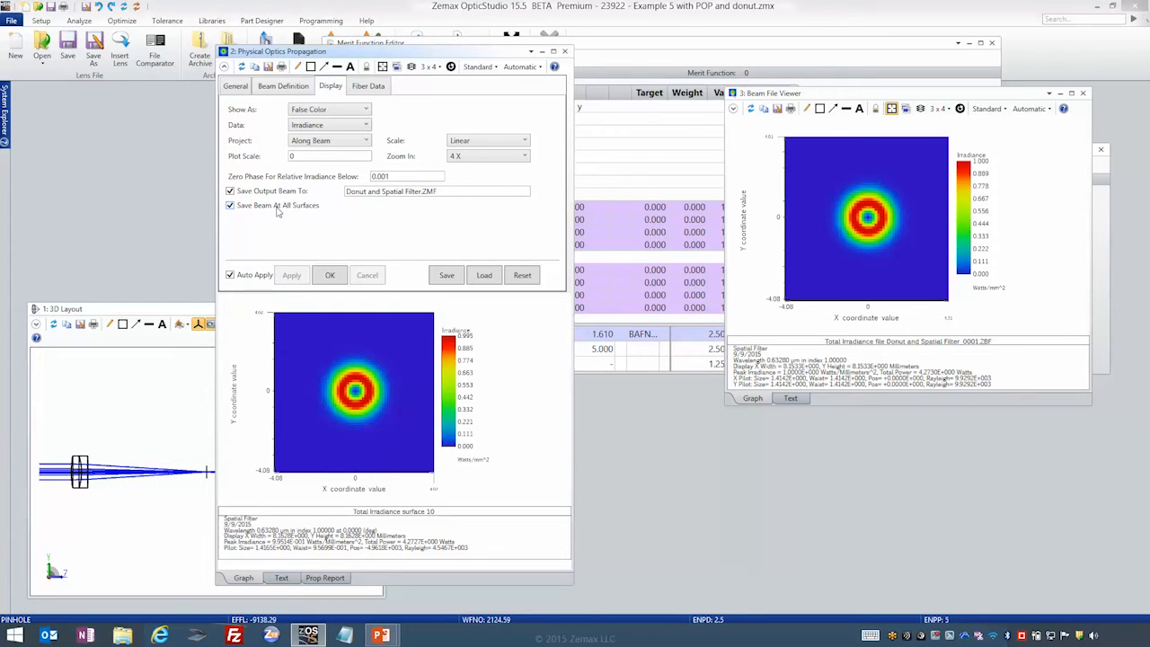
# - Inspect the donut beam's irradiance plot enlarged in the Beam File Viewer, and close the viewer
pyautogui.moveTo(839, 94); pyautogui.dragTo(782, 89)
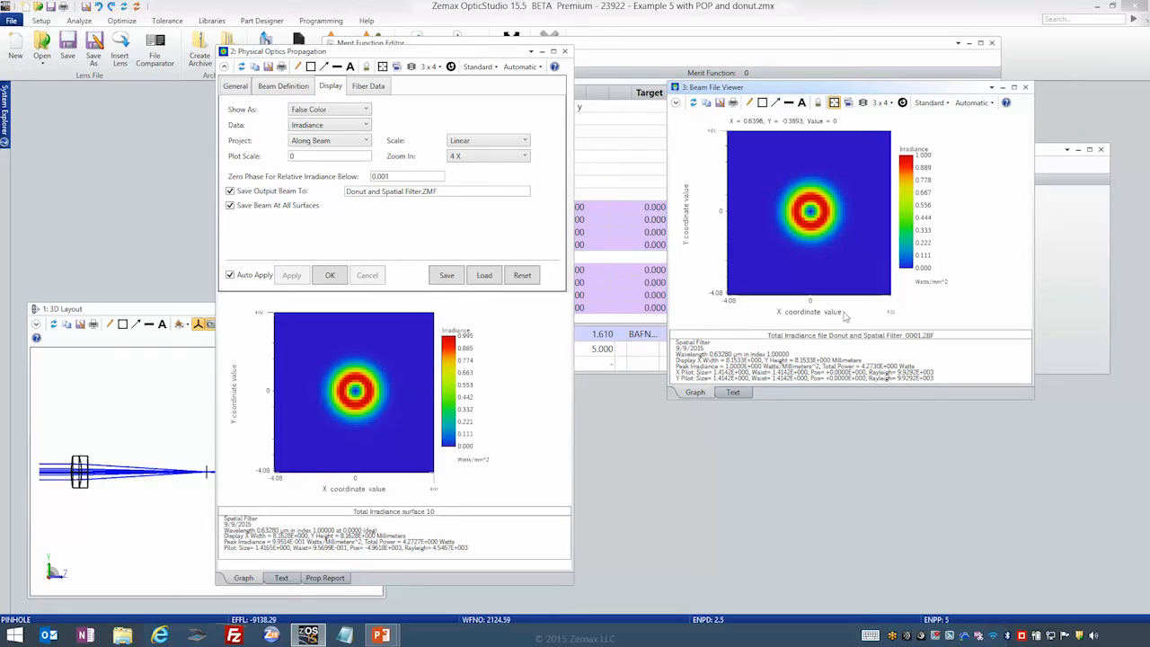
pyautogui.click(1013, 87)
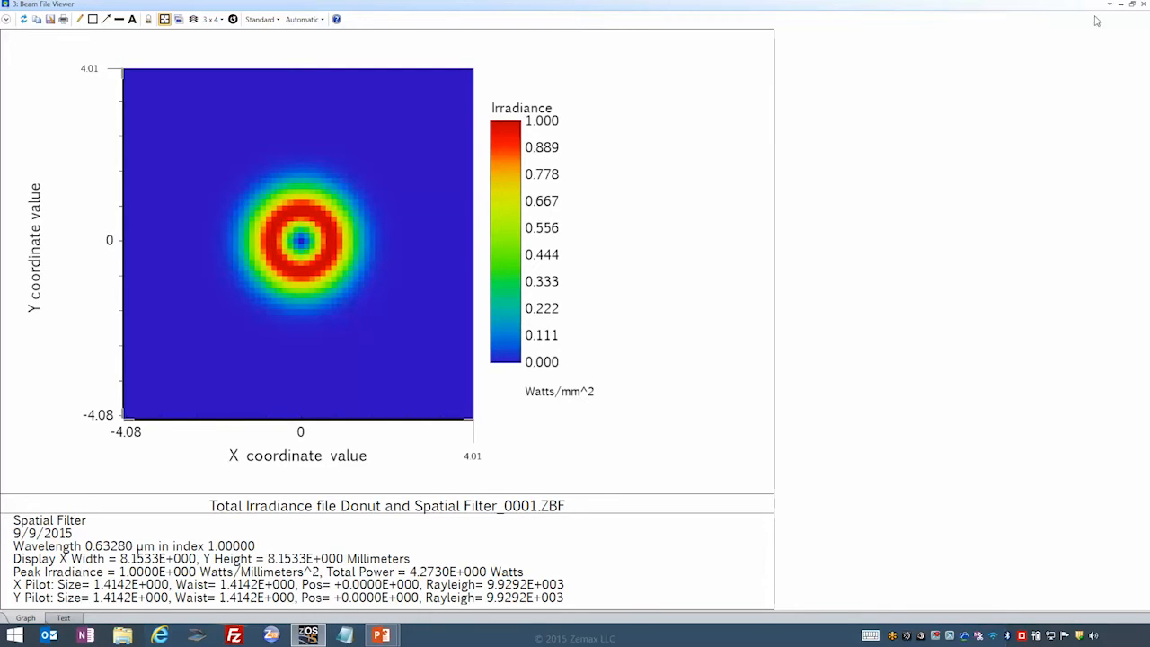
pyautogui.click(1137, 5)
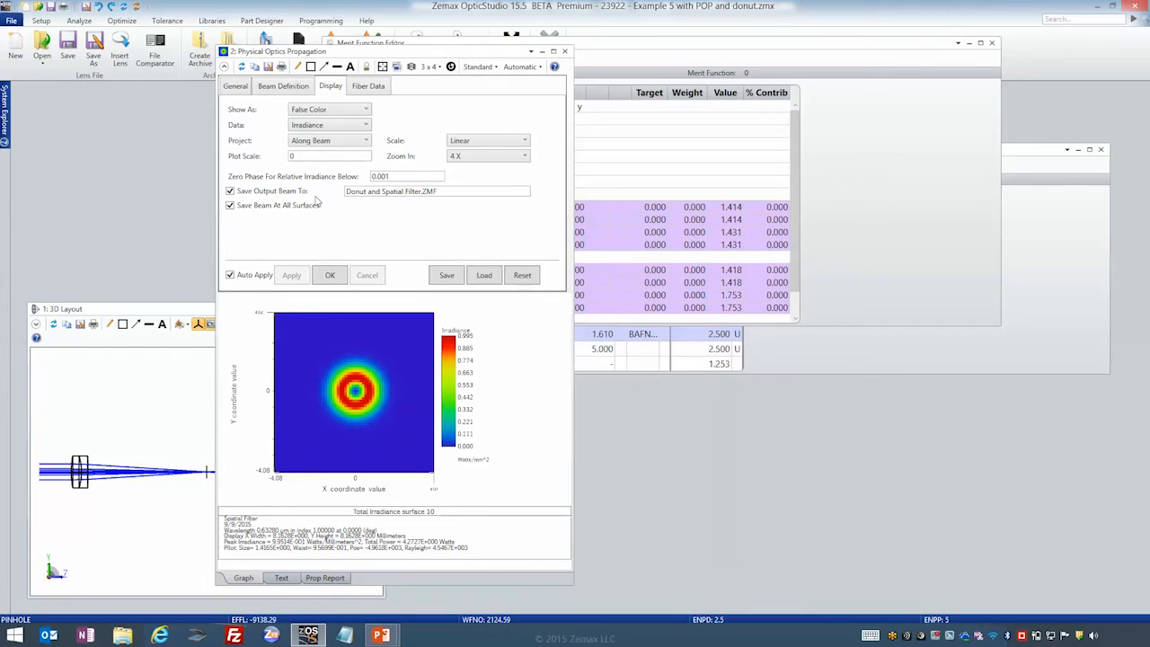
# - Recalculate the Physical Optics Propagation analysis and open a new maximized Beam File Viewer
pyautogui.click(241, 67)
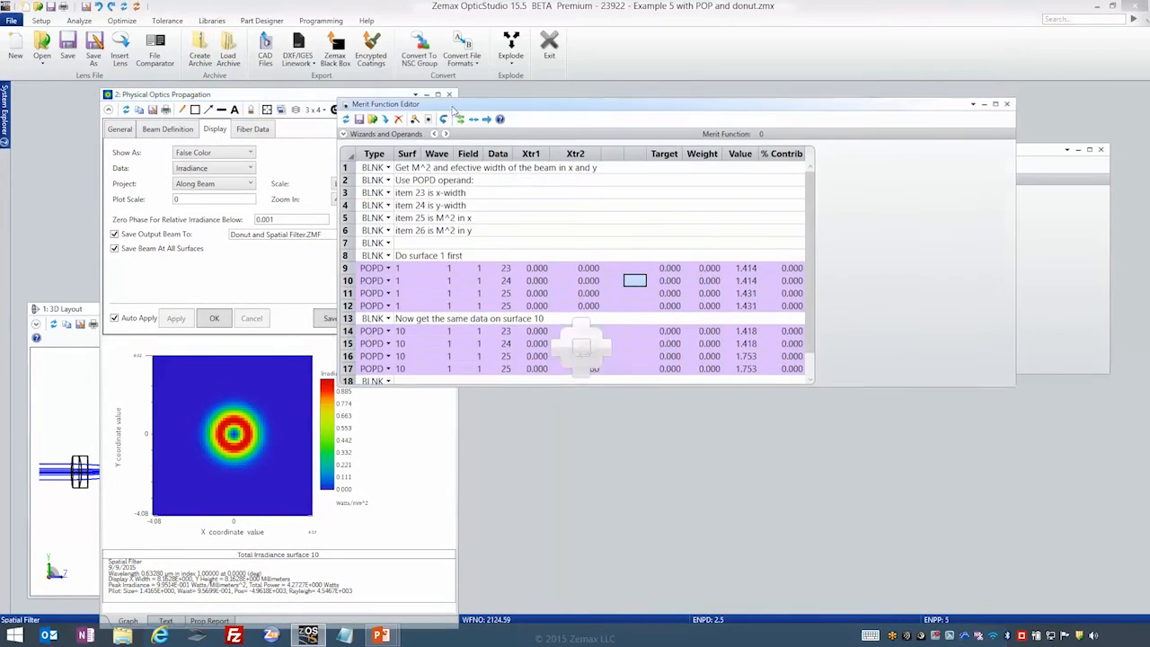
pyautogui.click(85, 21)
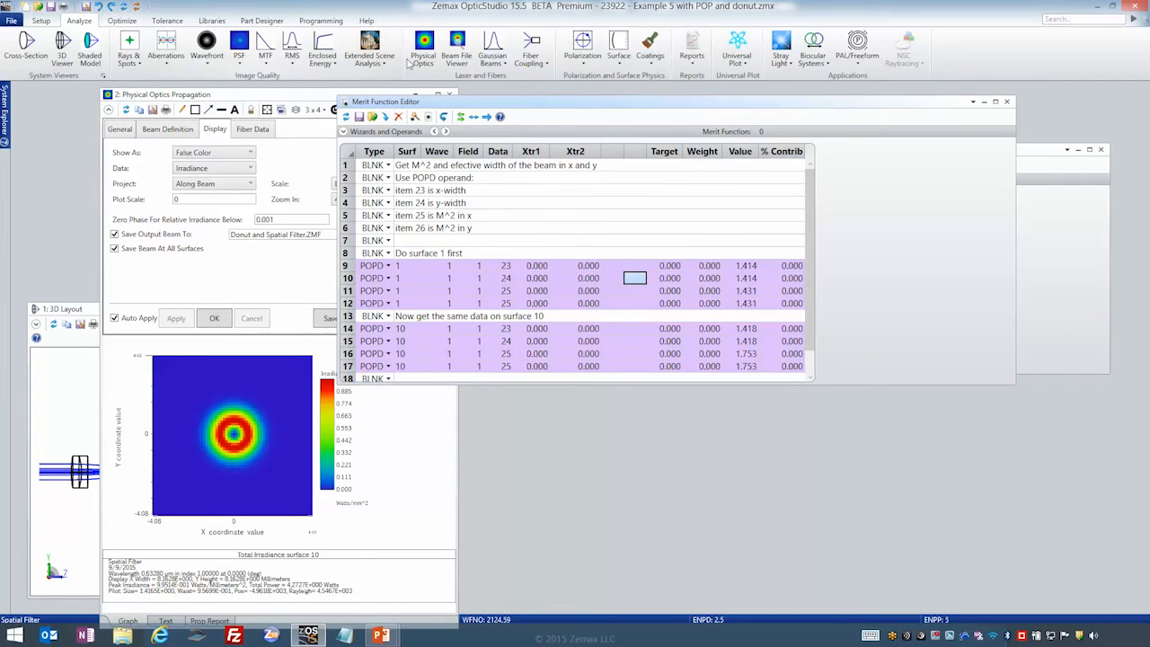
pyautogui.click(459, 67)
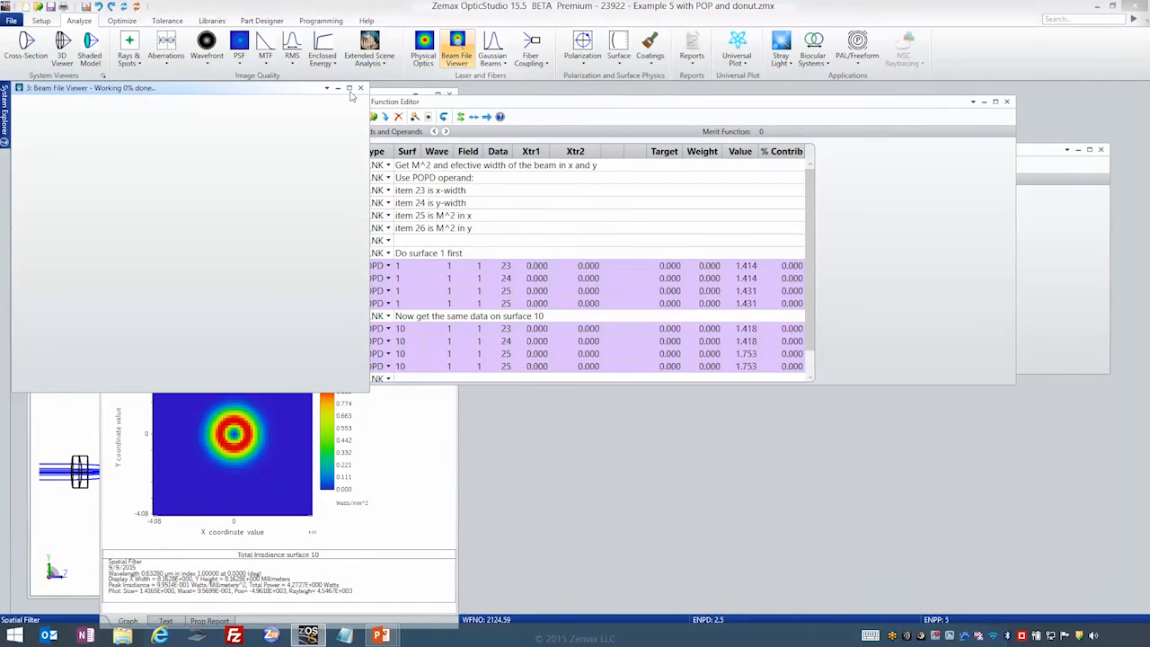
pyautogui.click(350, 89)
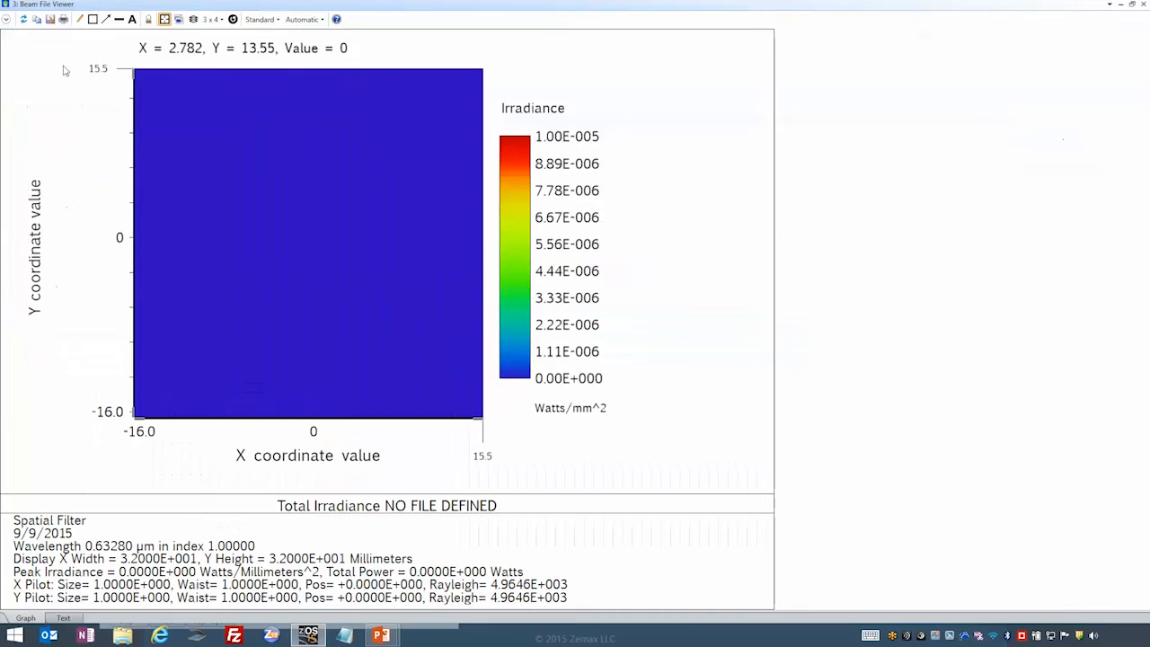
# - Load the beam file Donut and Spatial Filter_0001.ZBF into the Beam File Viewer
pyautogui.click(5, 21)
pyautogui.click(142, 41)
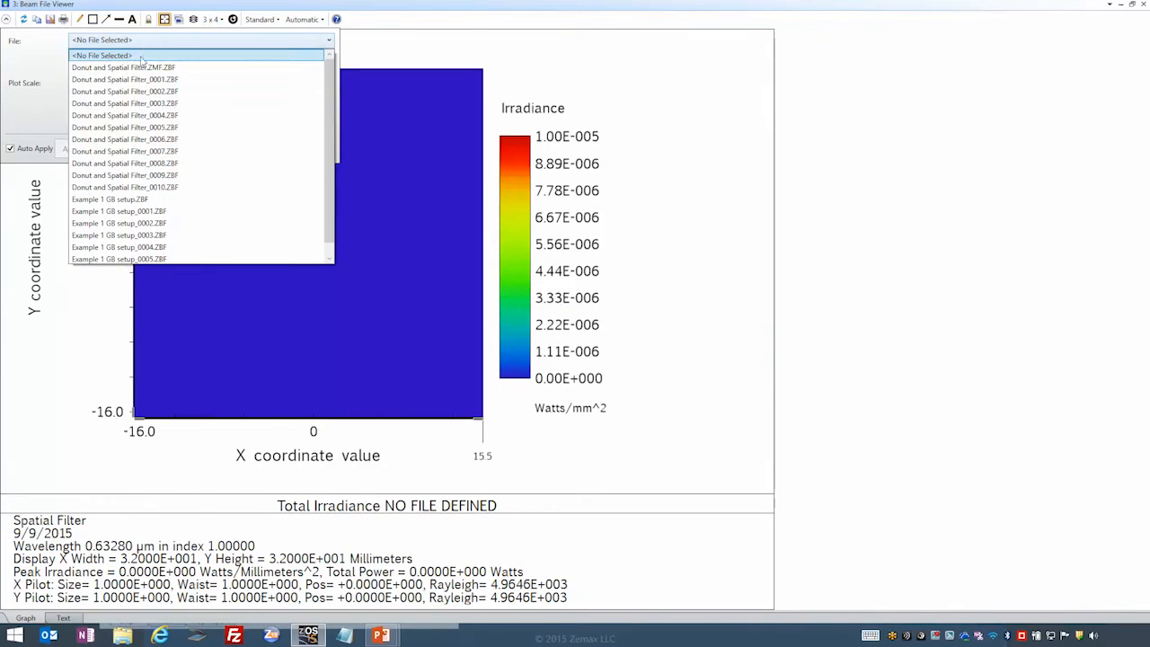
pyautogui.click(153, 79)
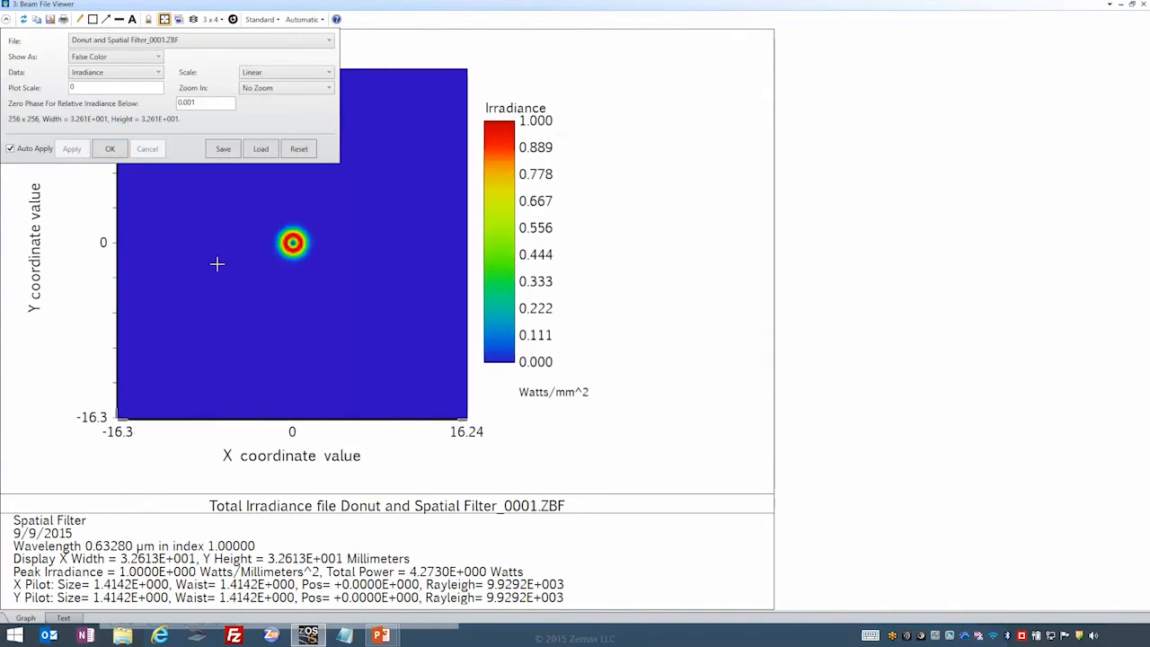
# - Set the beam irradiance plot's zoom to 4 X and collapse the viewer settings
pyautogui.click(281, 90)
pyautogui.click(262, 124)
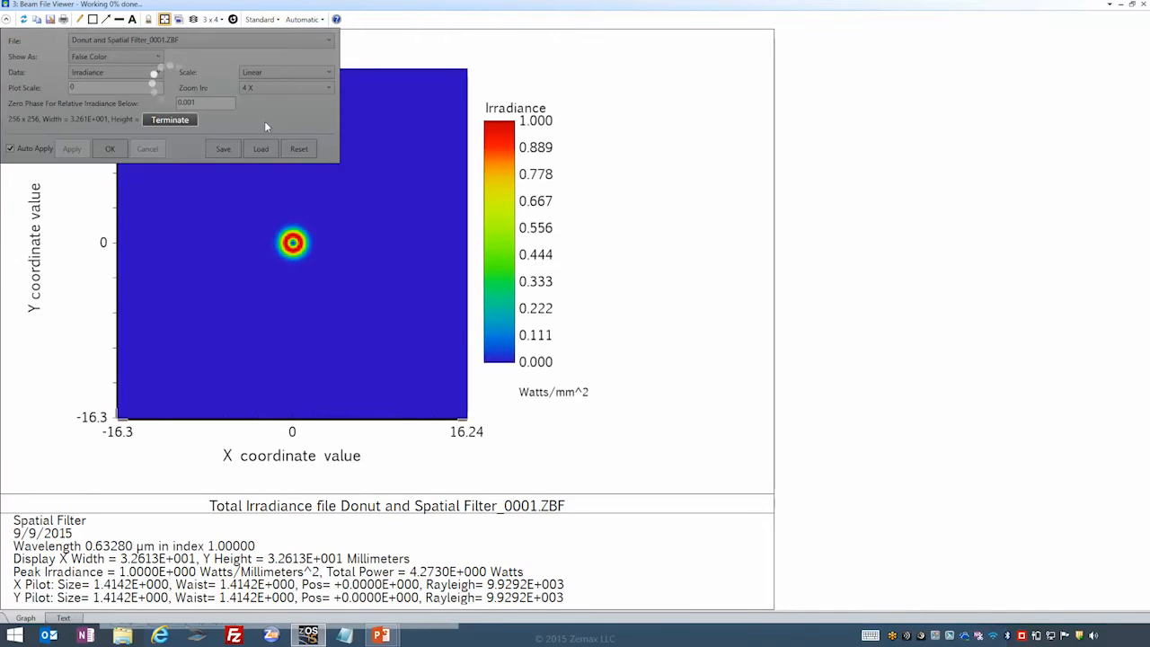
pyautogui.click(110, 150)
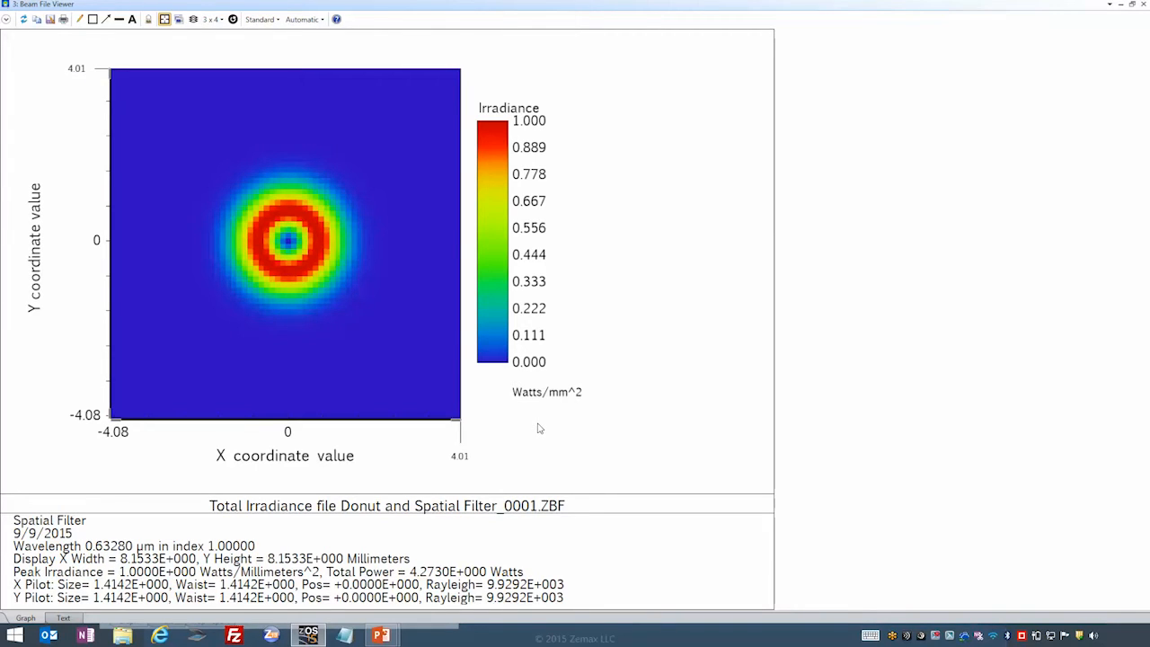
# - Browse the saved beam files forward to Donut and Spatial Filter_0006.ZBF and return to Donut and Spatial Filter_0005.ZBF
pyautogui.press('Right')
pyautogui.press('Right')
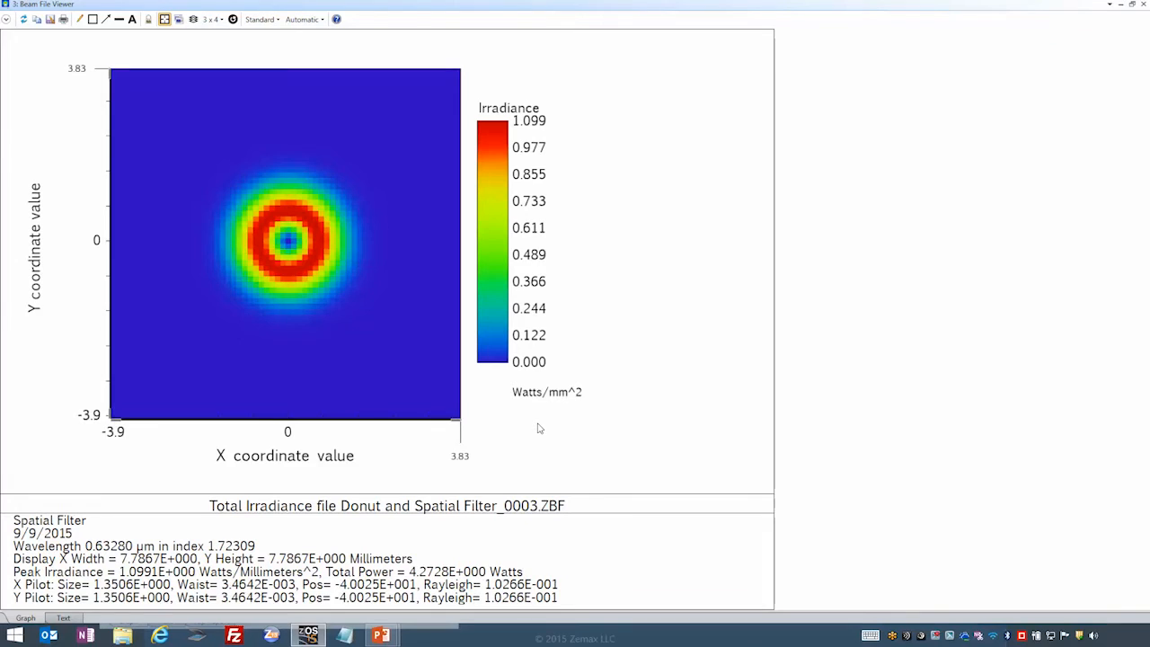
pyautogui.press('Right')
pyautogui.press('Right')
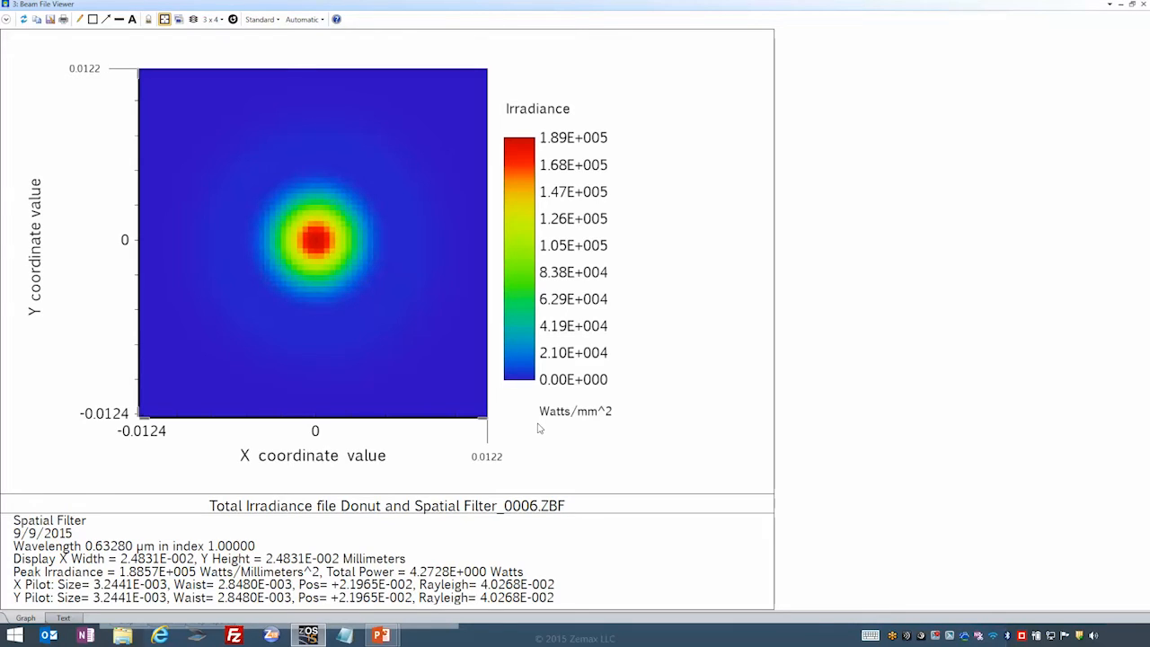
pyautogui.press('pageup')
# - Display the irradiance of beam file 0005 on a Log -5 scale
pyautogui.click(6, 19)
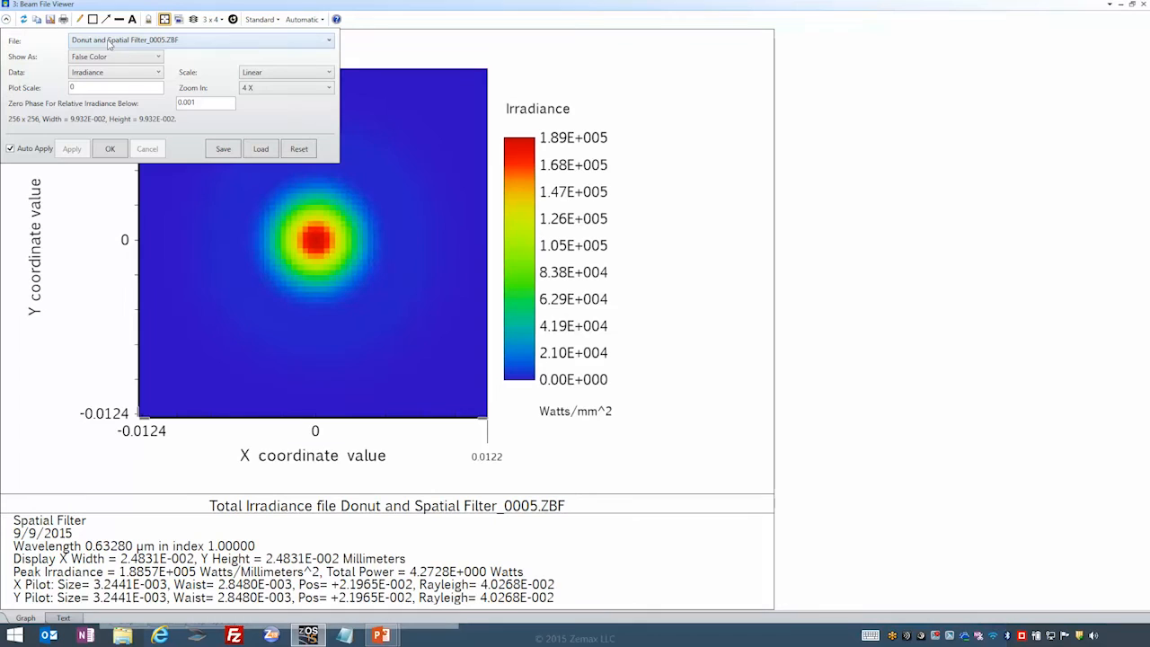
pyautogui.click(246, 74)
pyautogui.click(254, 96)
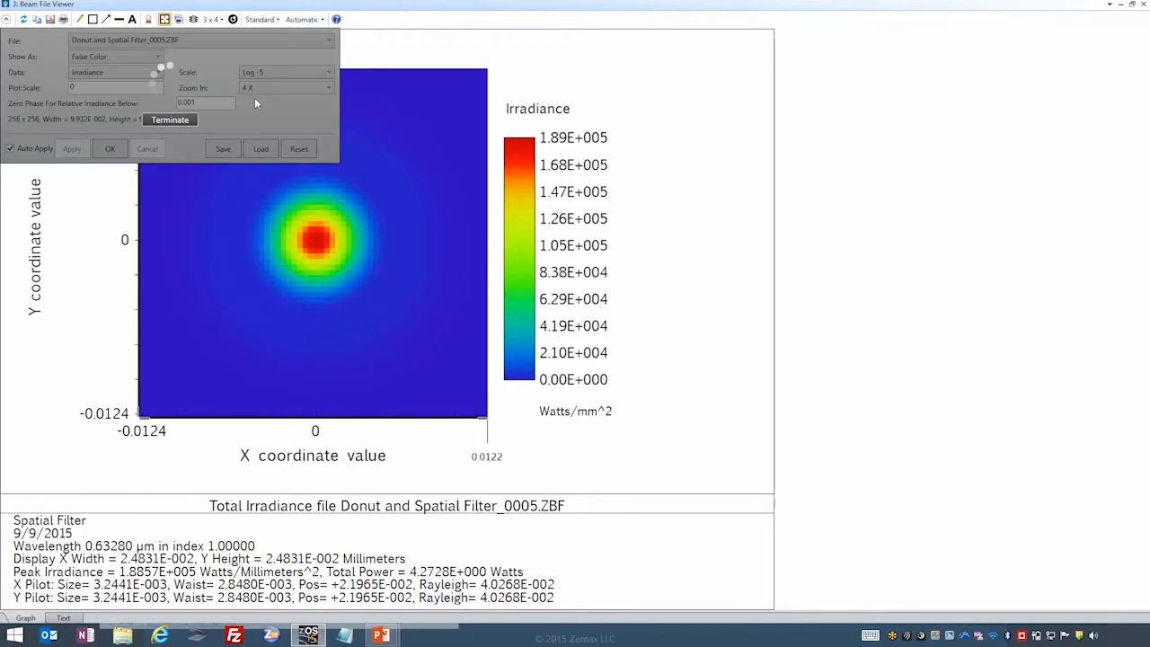
pyautogui.click(110, 149)
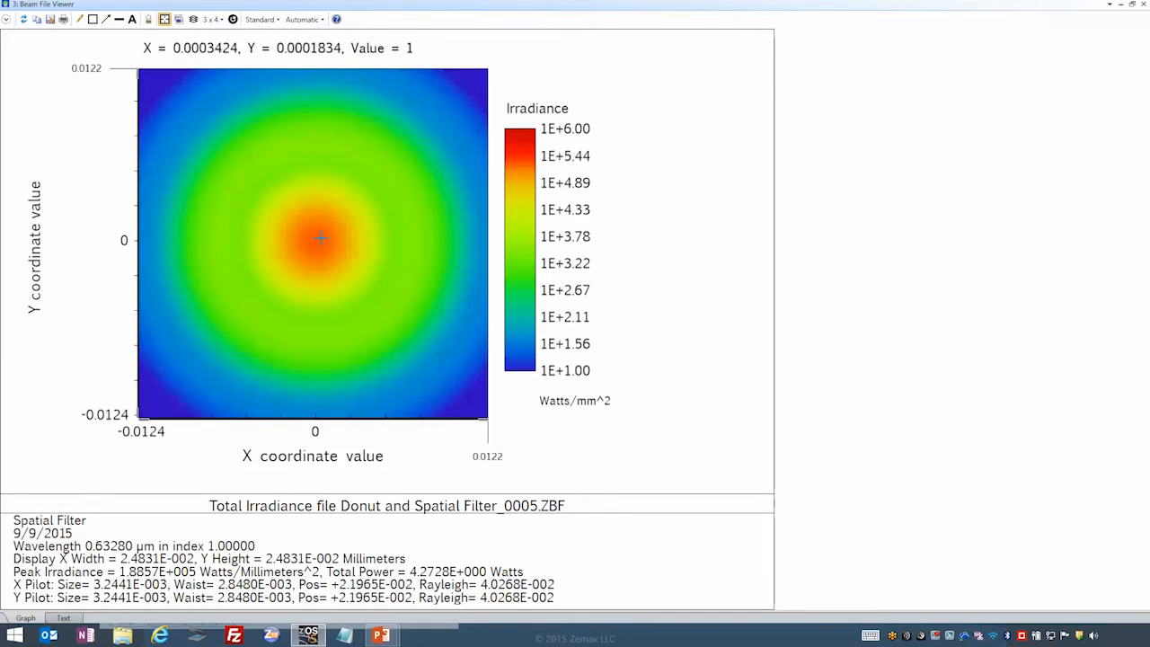
# - Show the irradiance of beam file 0005 as a Cross X section
pyautogui.click(7, 19)
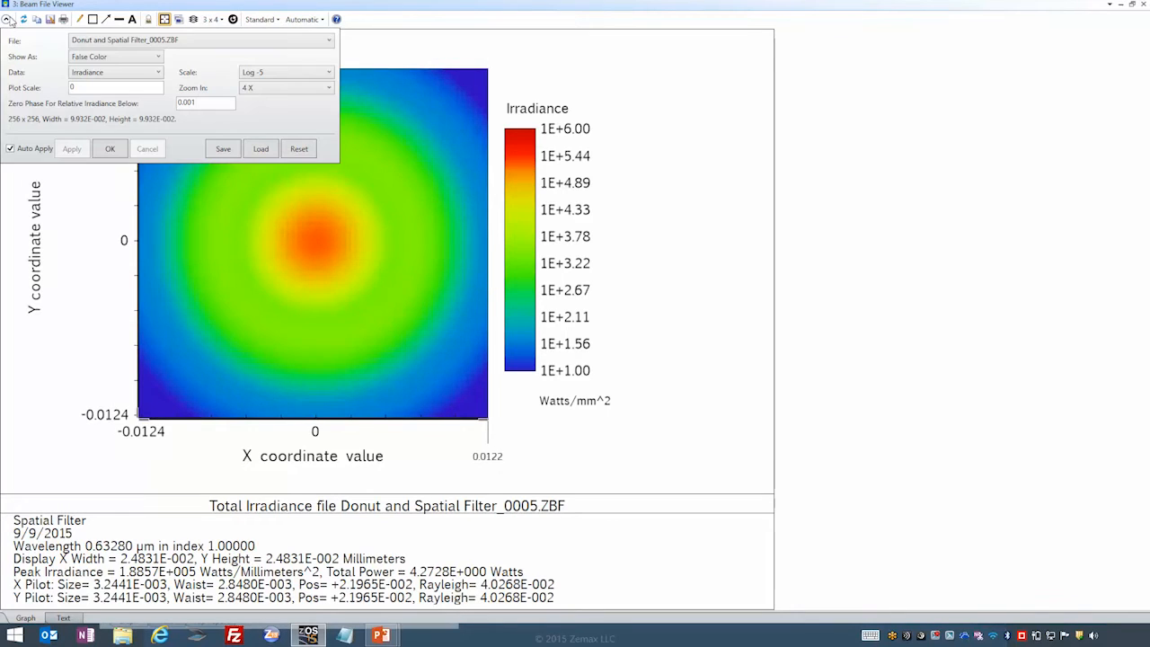
pyautogui.click(94, 58)
pyautogui.click(106, 142)
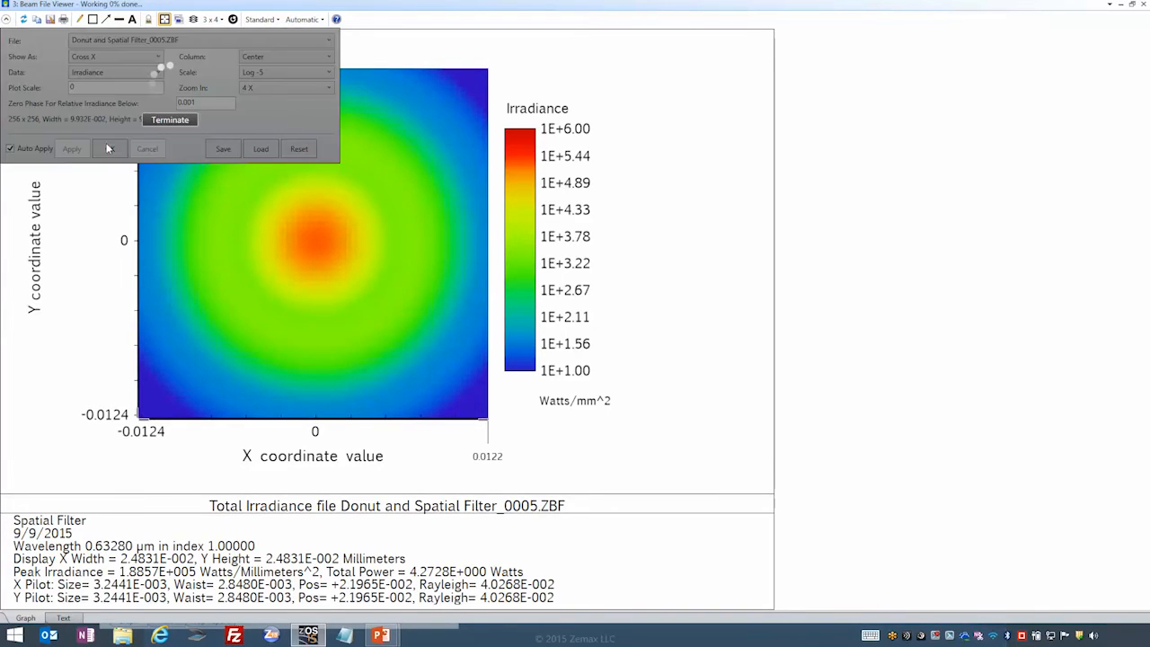
pyautogui.click(110, 149)
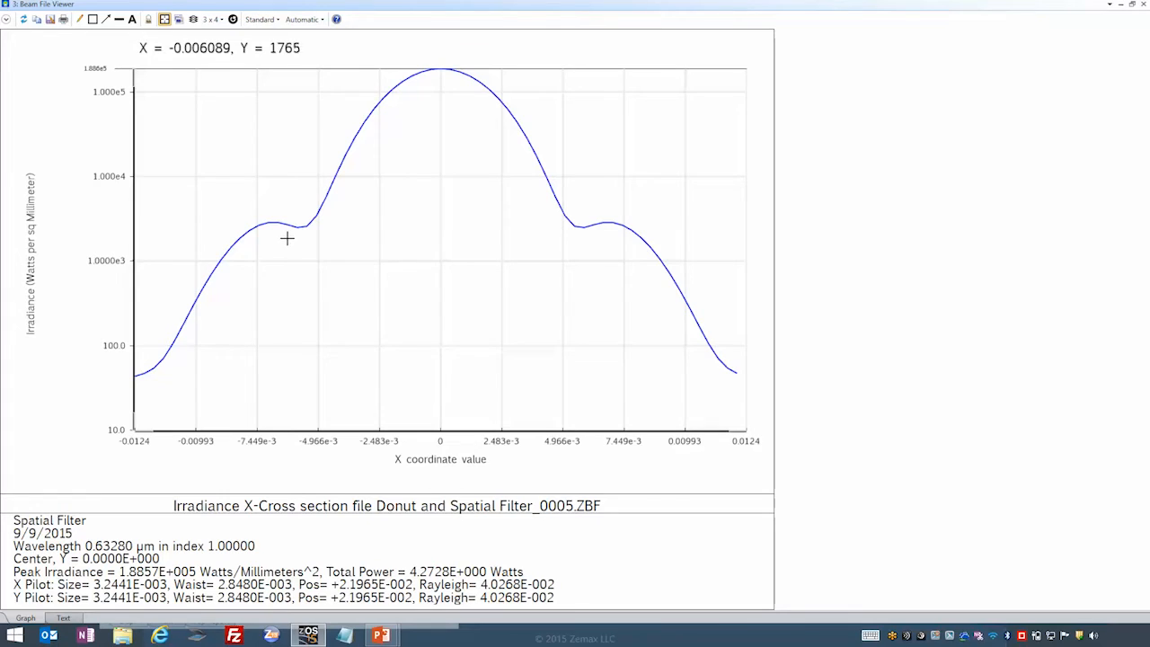
# - Return the beam file plot to False Color with a Linear scale
pyautogui.click(7, 19)
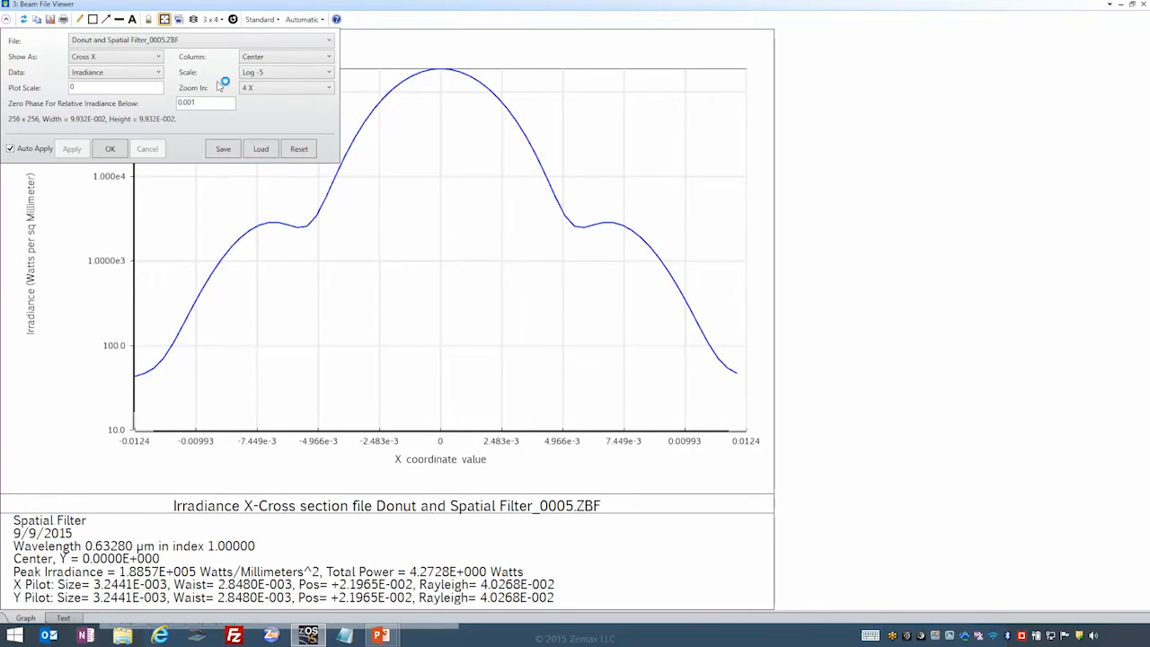
pyautogui.click(136, 63)
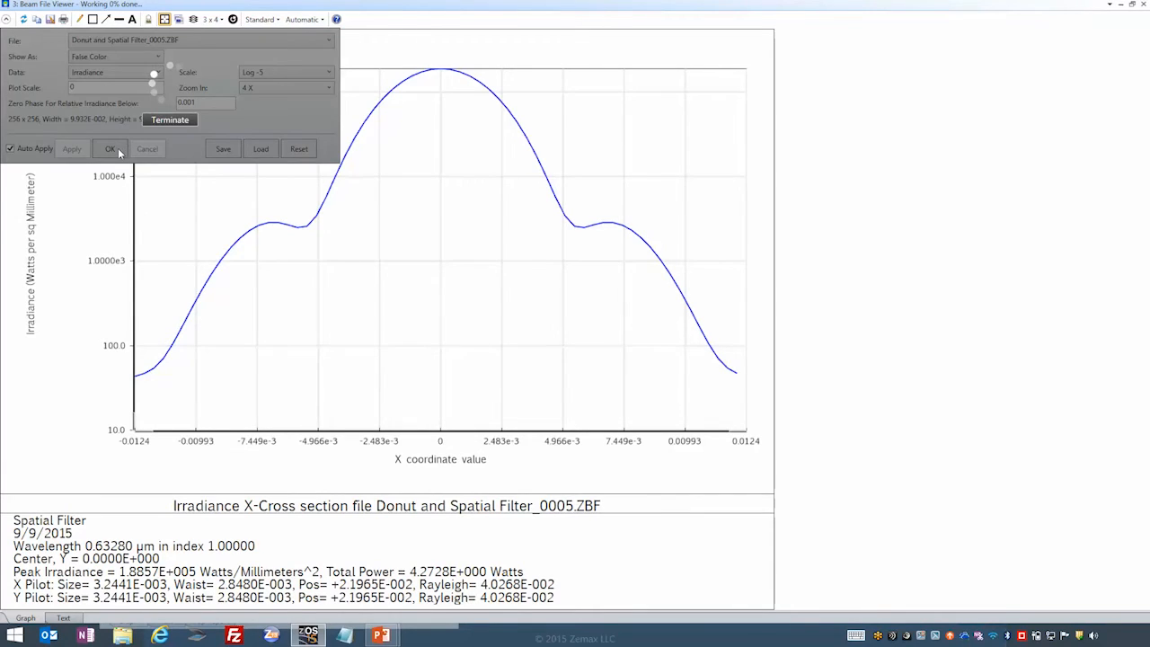
pyautogui.click(266, 72)
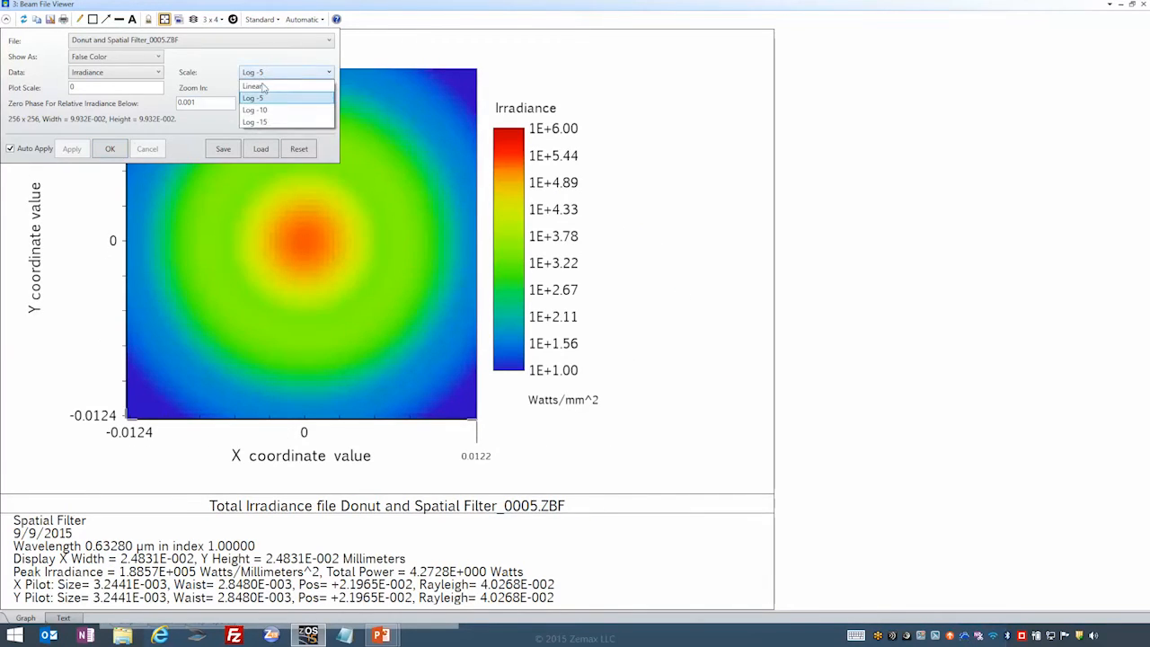
pyautogui.click(250, 90)
pyautogui.click(109, 149)
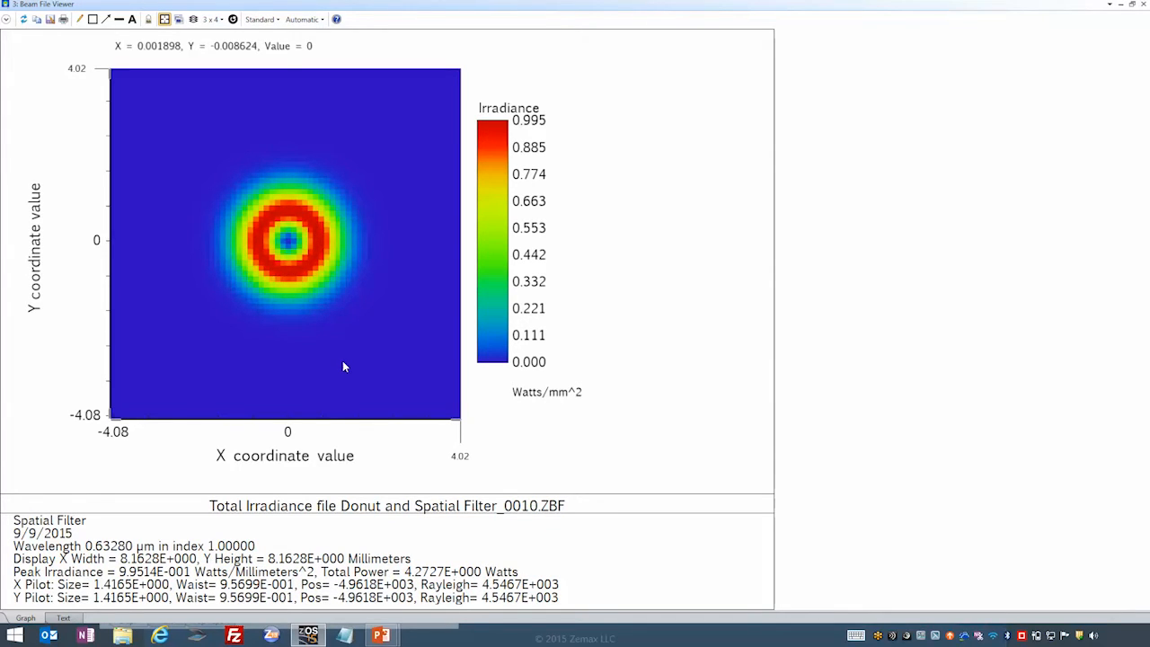
# - Restore the Beam File Viewer to a floating window and check the Physical Optics Propagation display settings behind it
pyautogui.click(1132, 6)
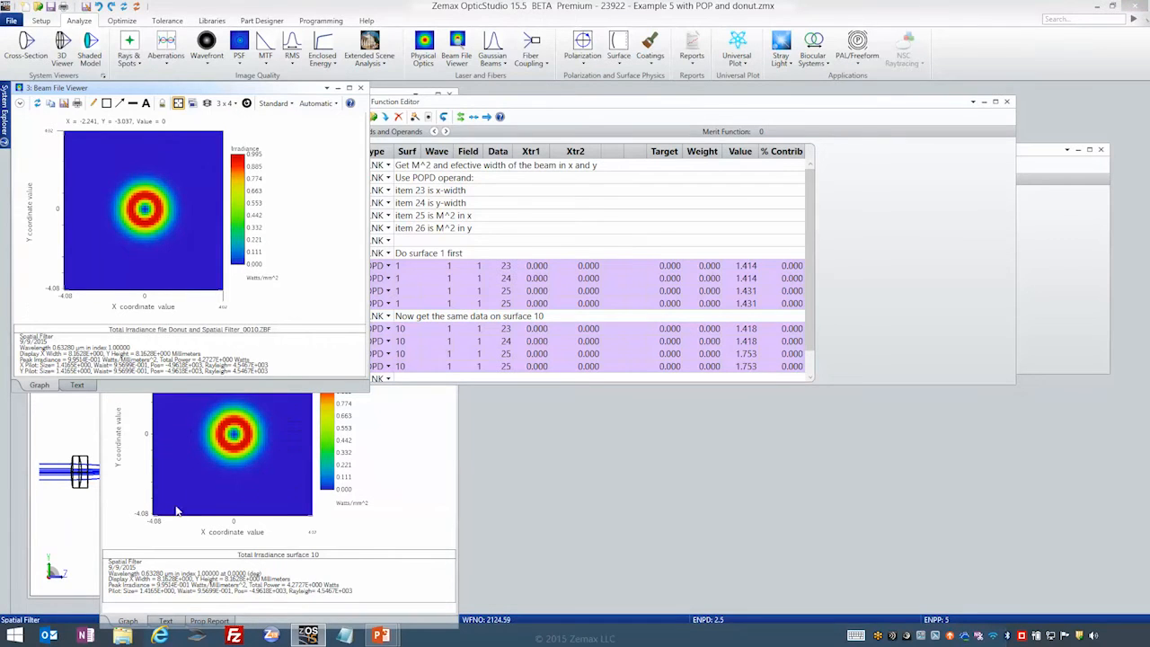
pyautogui.click(211, 554)
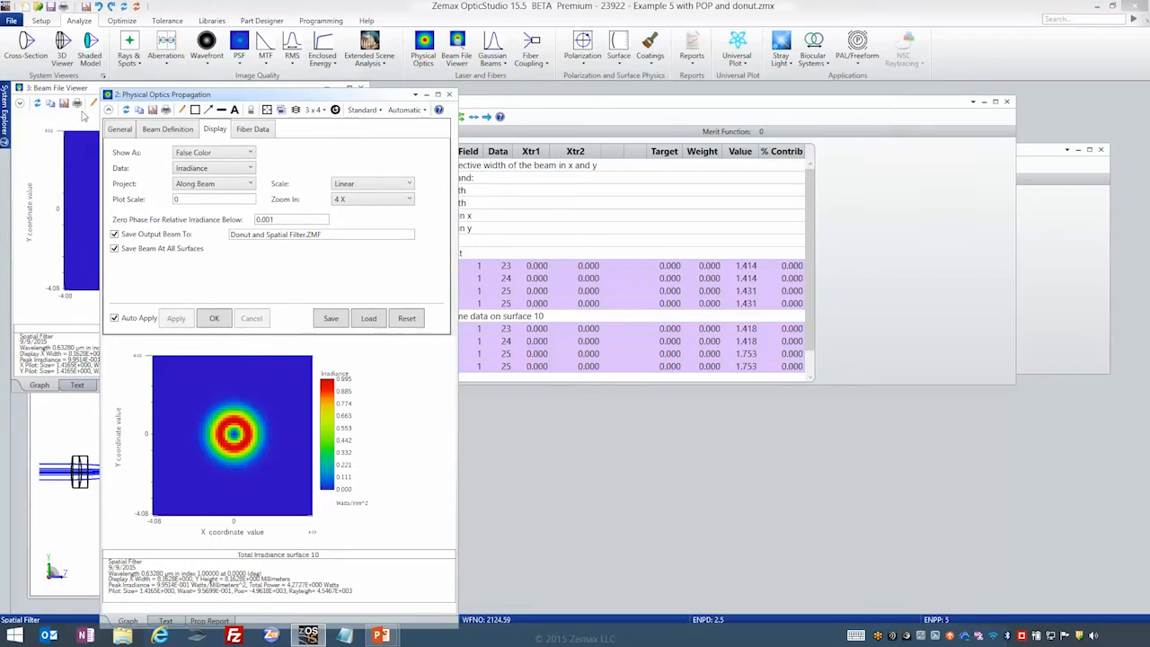
pyautogui.click(59, 130)
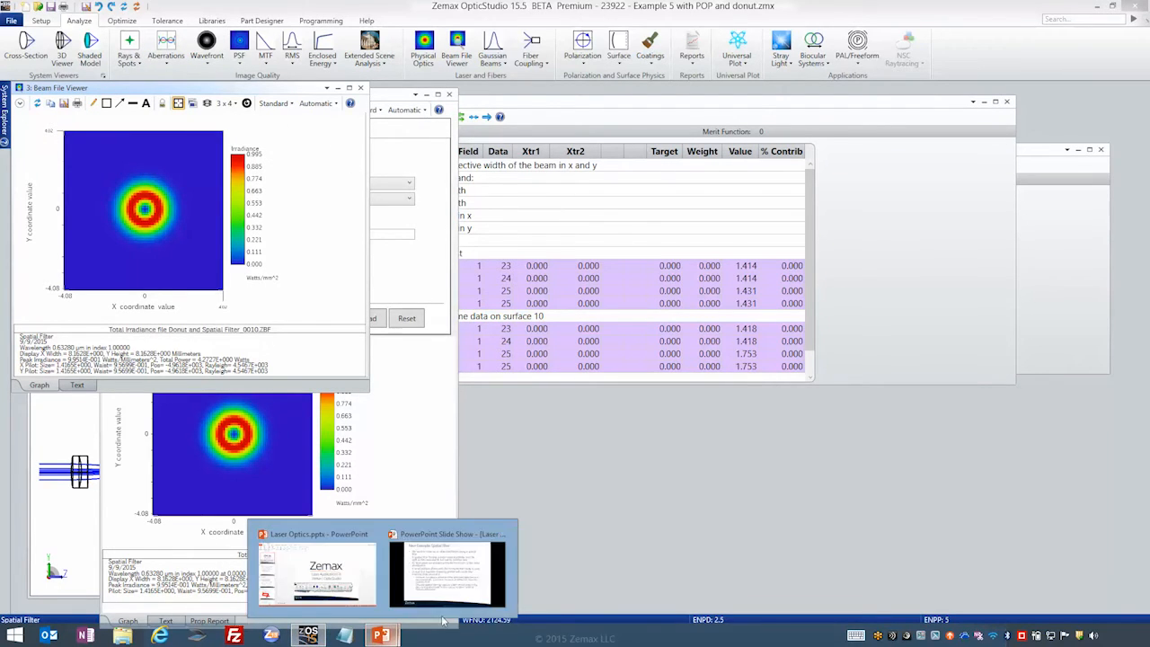
# - Switch to the PowerPoint slide show and advance to the Quantitative Beam Analysis slide
pyautogui.click(485, 582)
pyautogui.press('Right')
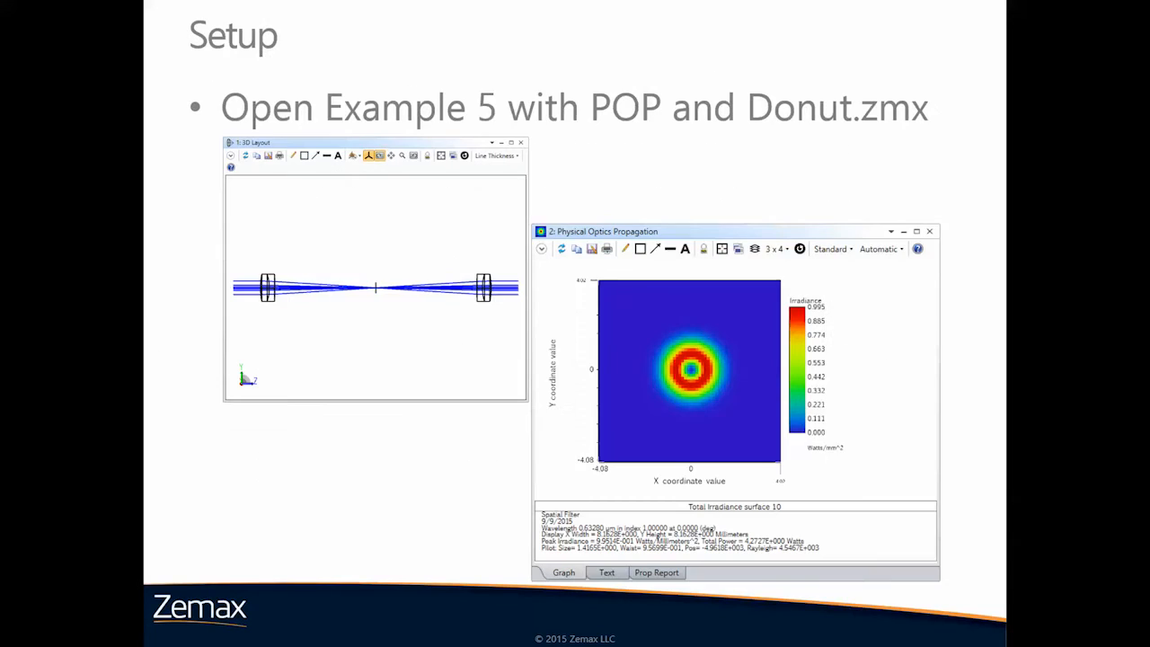
pyautogui.press('Right')
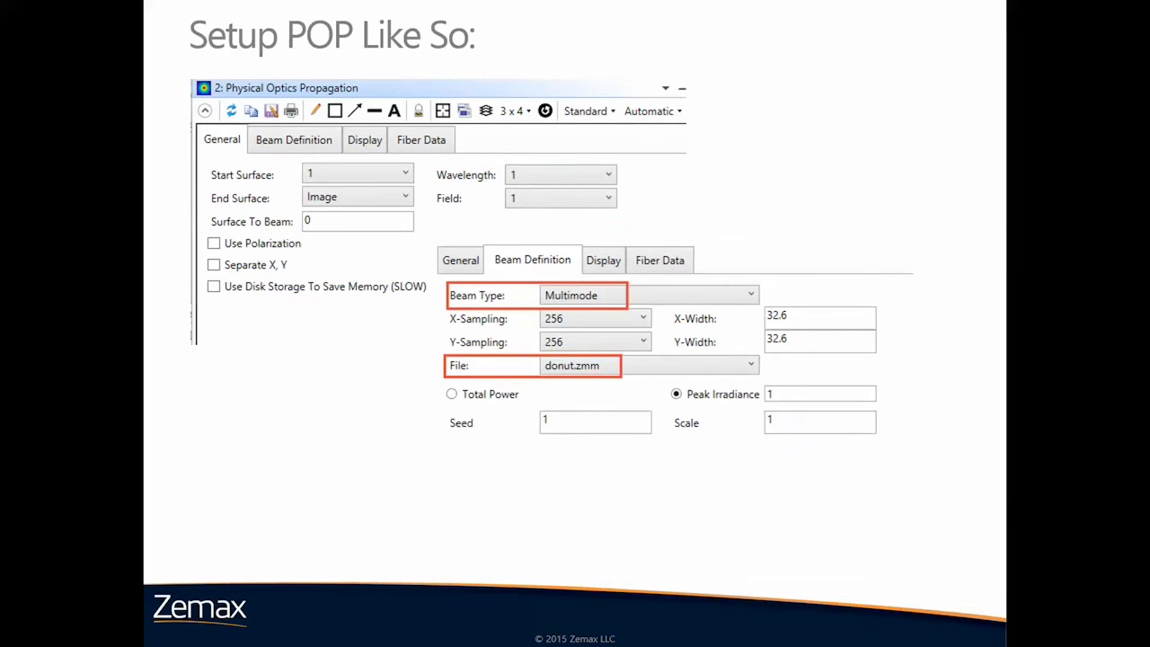
pyautogui.press('Right')
pyautogui.press('Right')
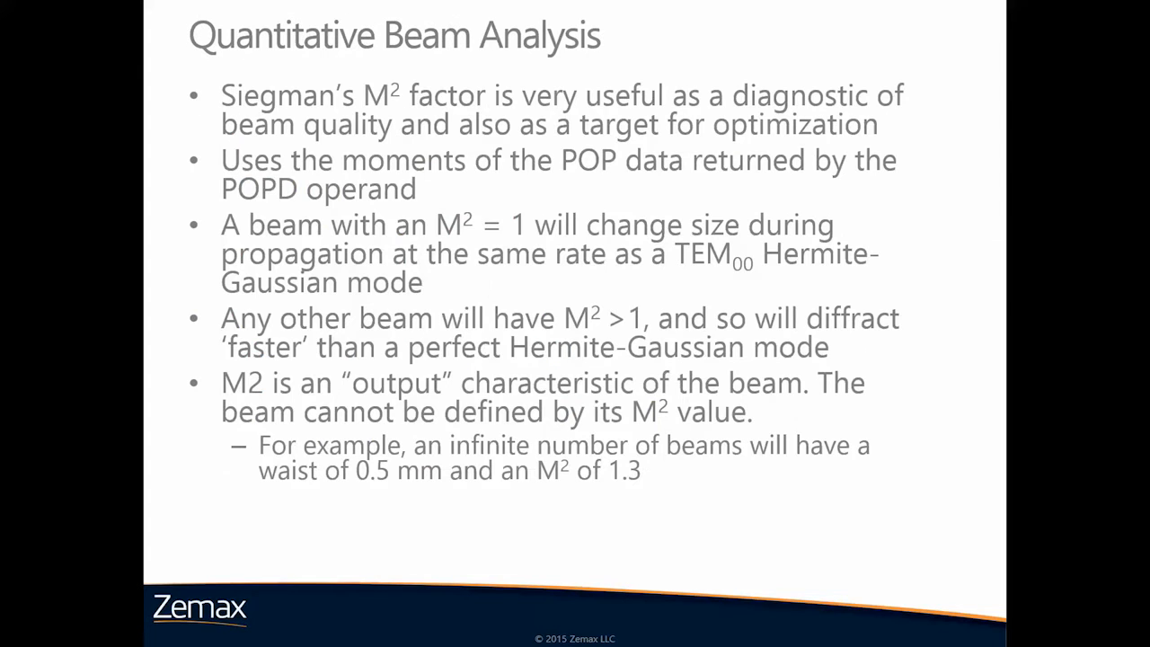
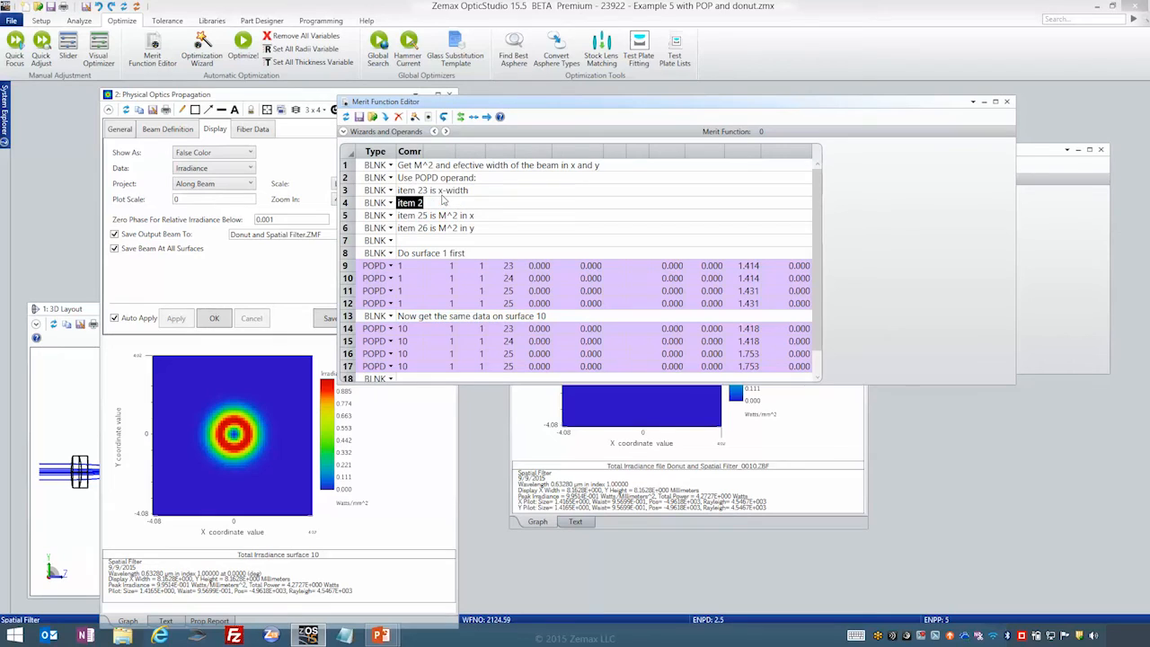
# - Review the comment rows in the Merit Function Editor that describe POPD data items 24 to 26
pyautogui.press('Down')
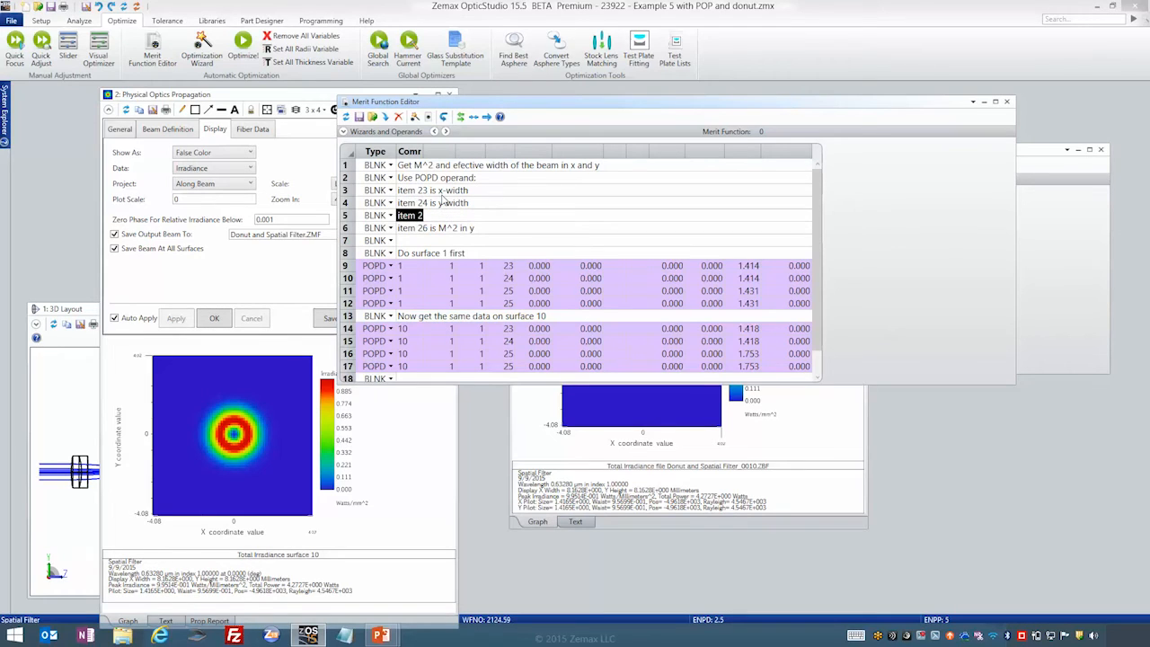
pyautogui.click(599, 205)
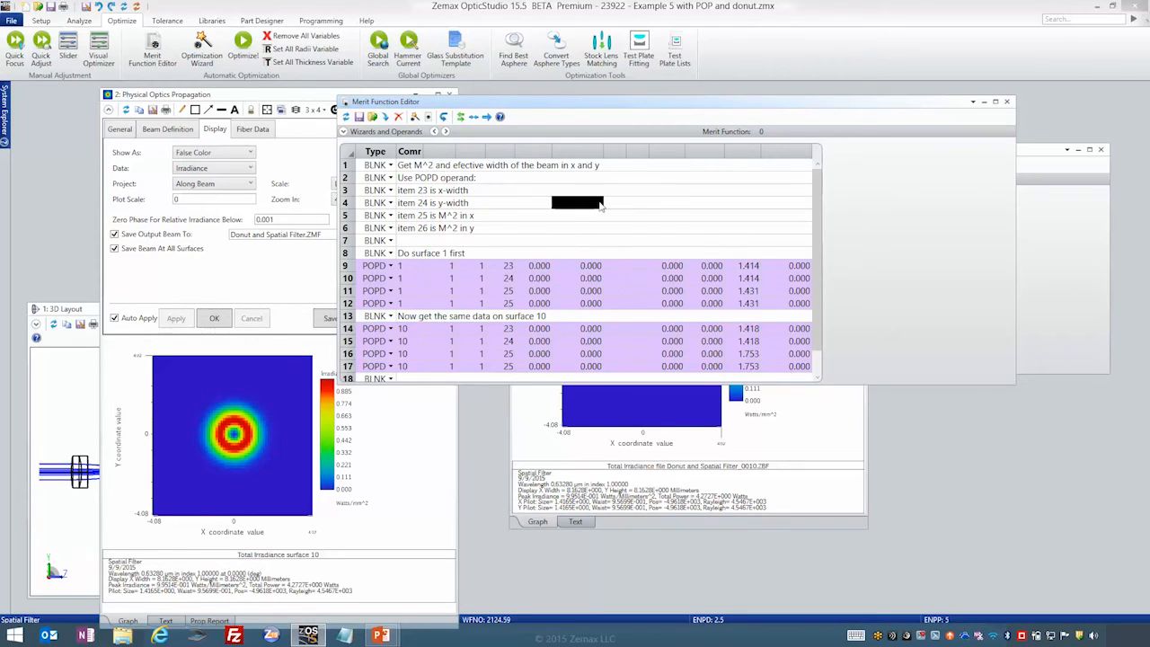
pyautogui.press('Down')
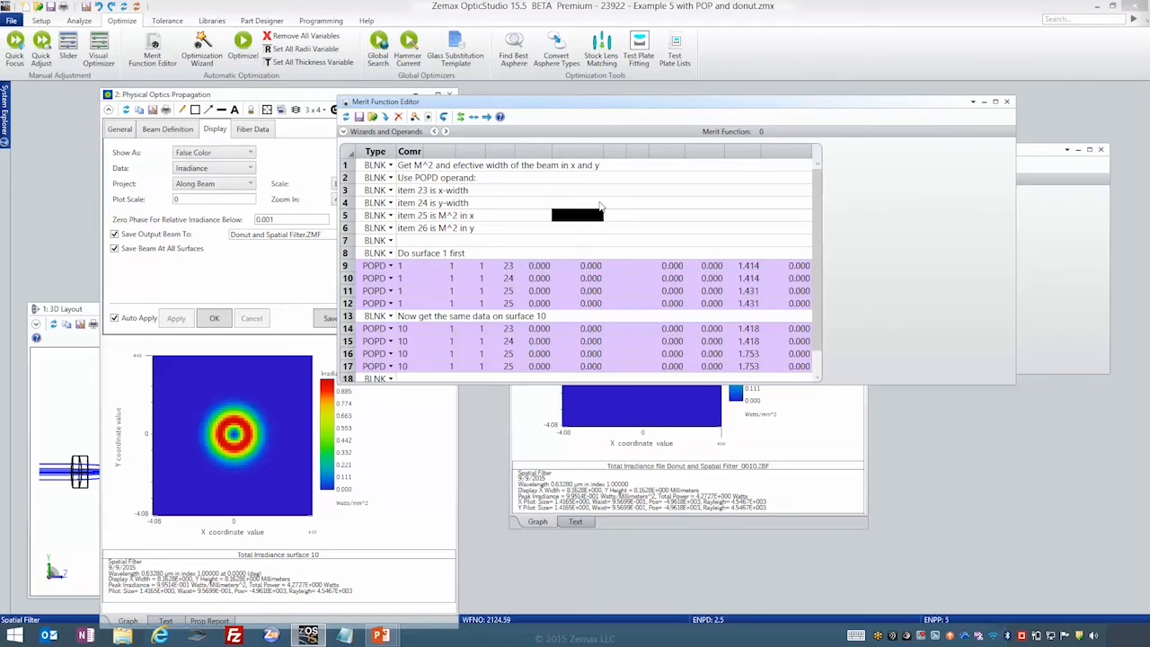
pyautogui.press('Down')
# - Examine the first surface 1 POPD operand across its surface, wave, field, data and value cells
pyautogui.click(370, 266)
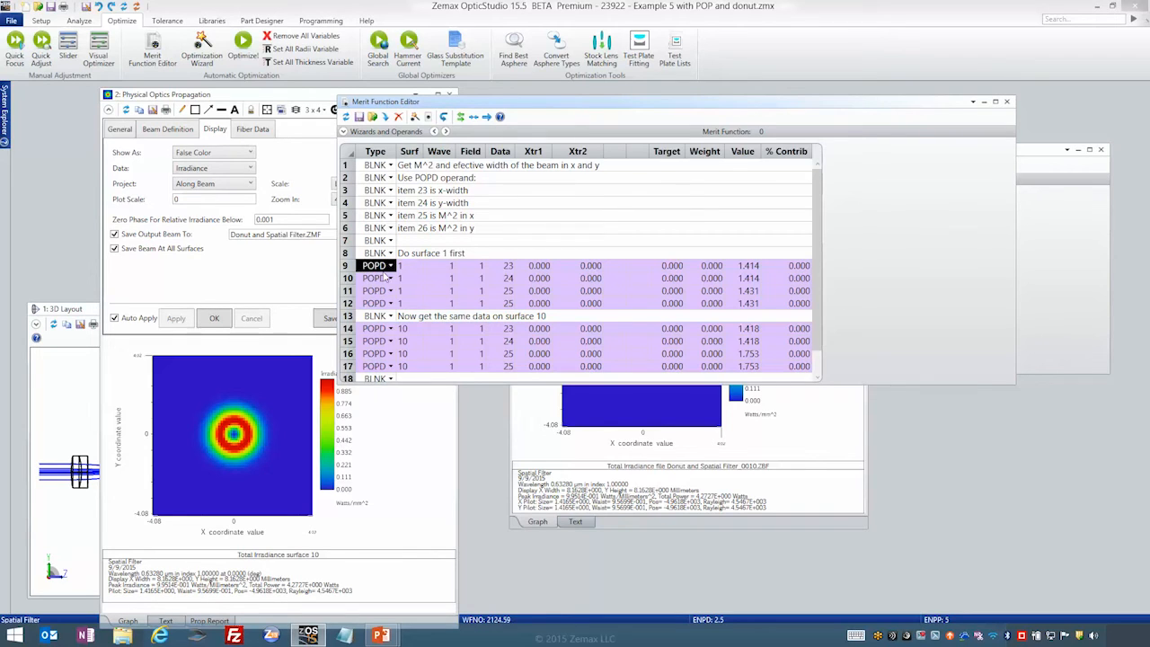
pyautogui.click(411, 268)
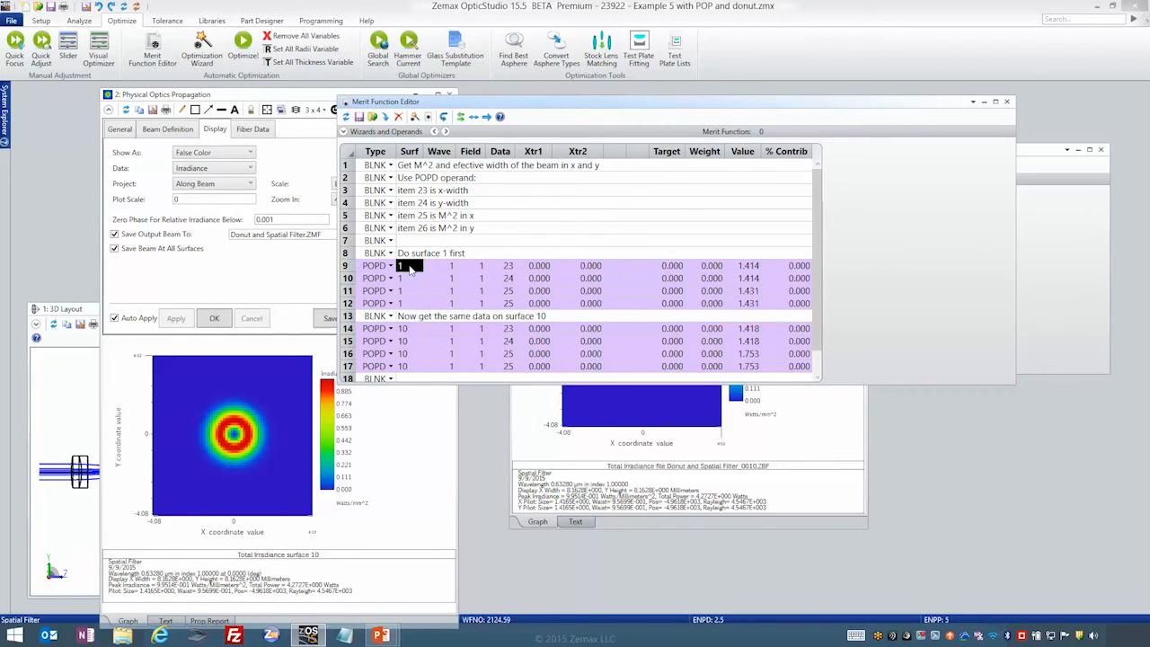
pyautogui.click(452, 270)
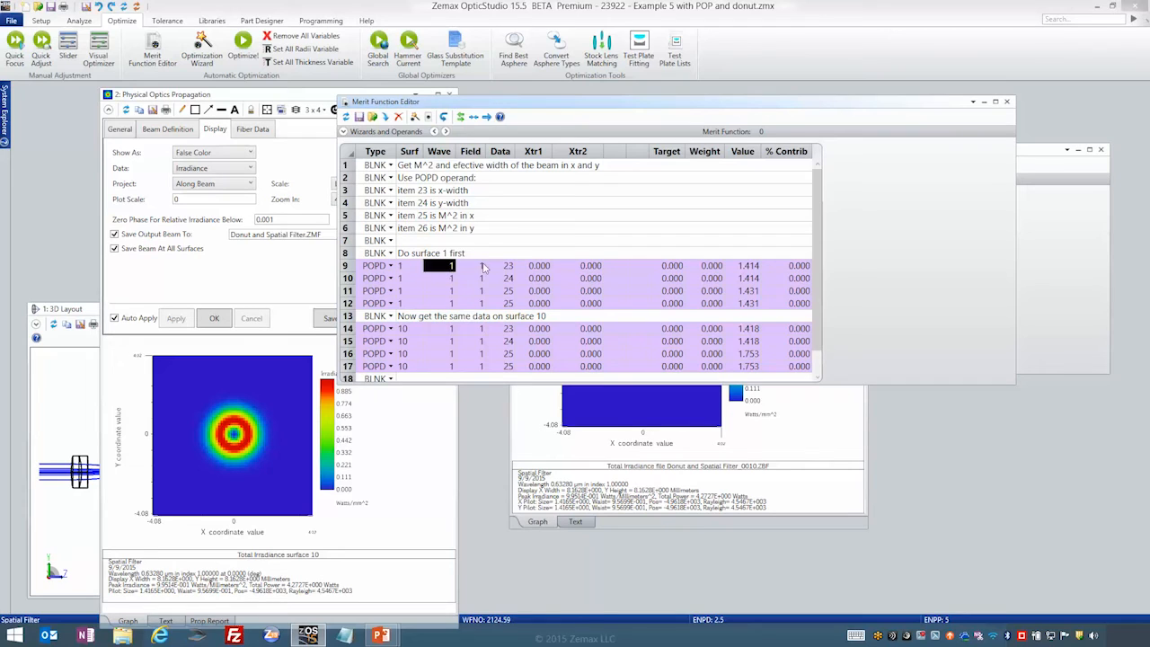
pyautogui.click(483, 266)
pyautogui.press('Right')
pyautogui.press('Right')
pyautogui.press('Right')
pyautogui.press('Right')
pyautogui.press('Right')
pyautogui.press('Right')
pyautogui.press('Right')
pyautogui.press('Right')
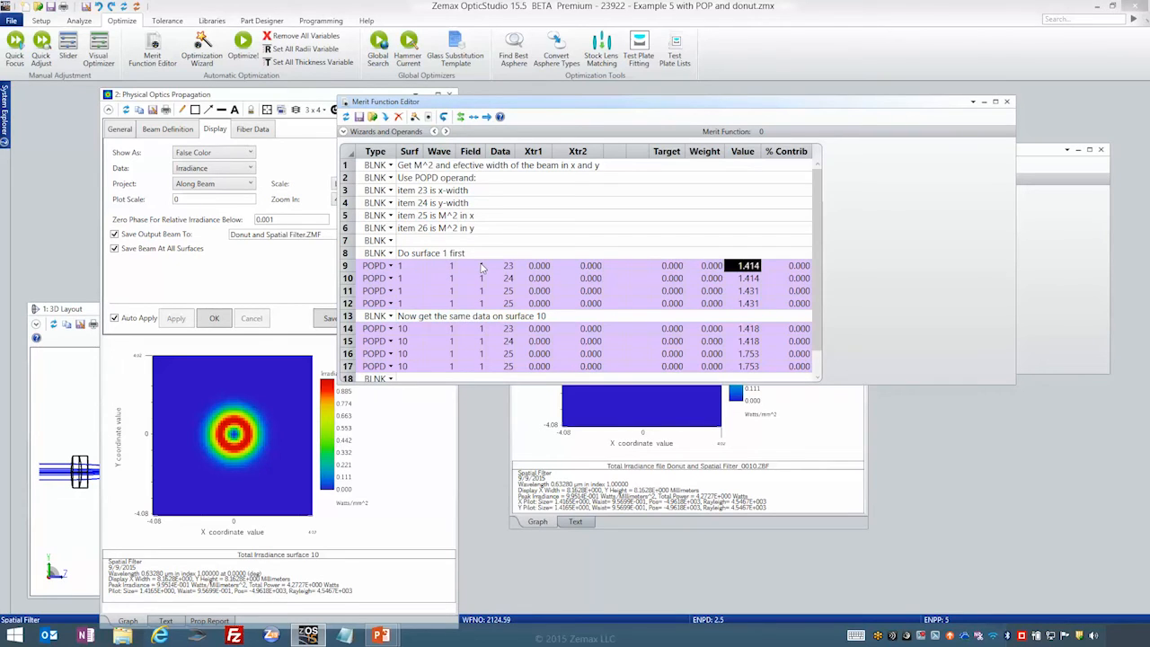
# - Compare the remaining POPD values for surface 1 with those for surface 10, and bring the 3D Layout to the front
pyautogui.press('Down')
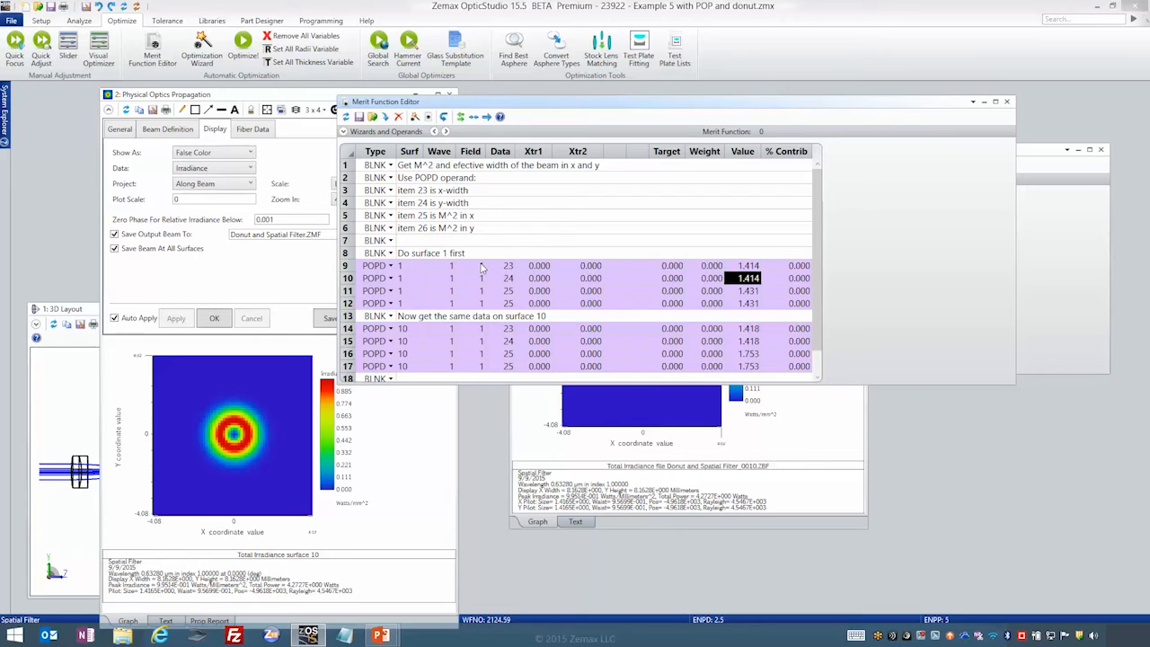
pyautogui.press('Down')
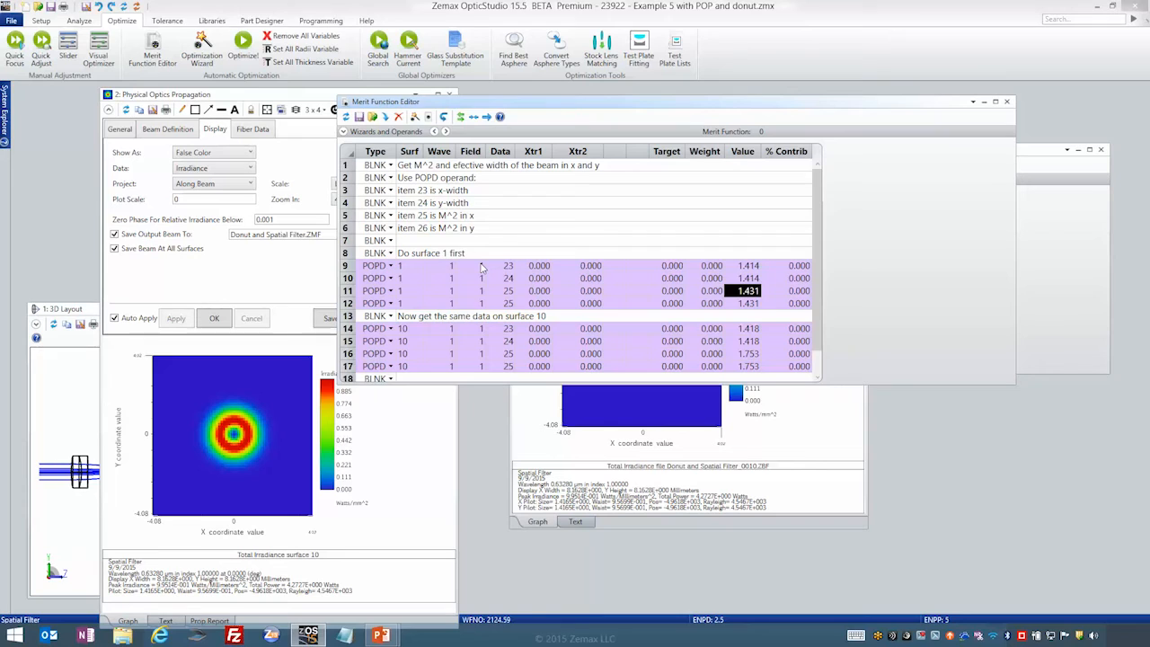
pyautogui.press('Down')
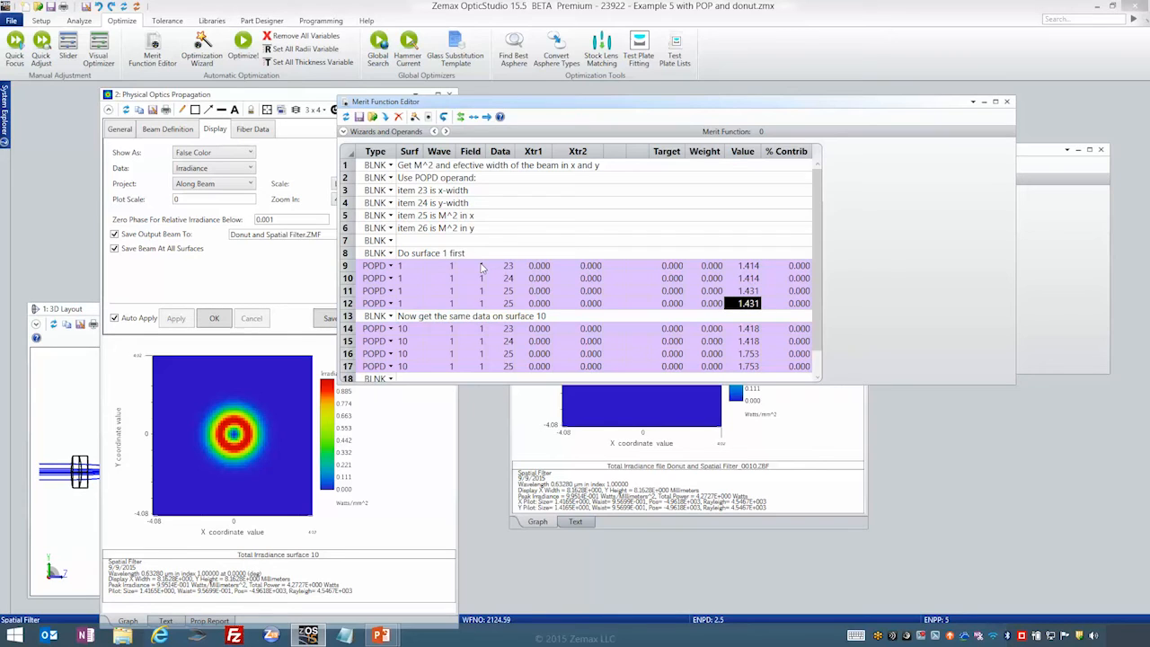
pyautogui.press('Down')
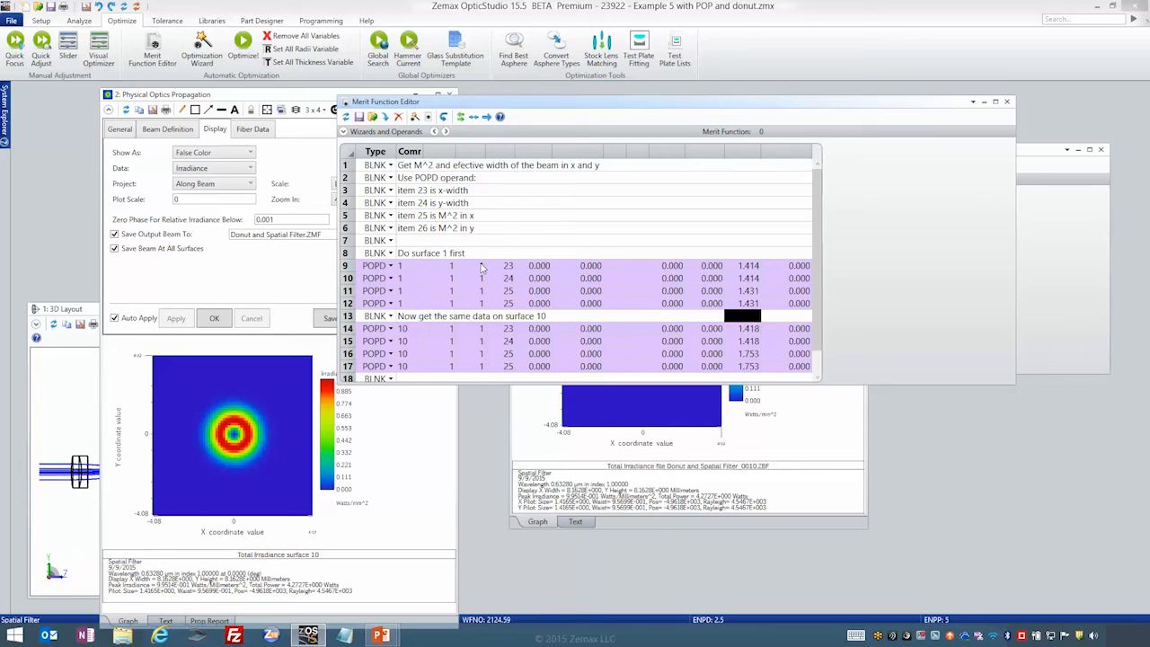
pyautogui.press('Down')
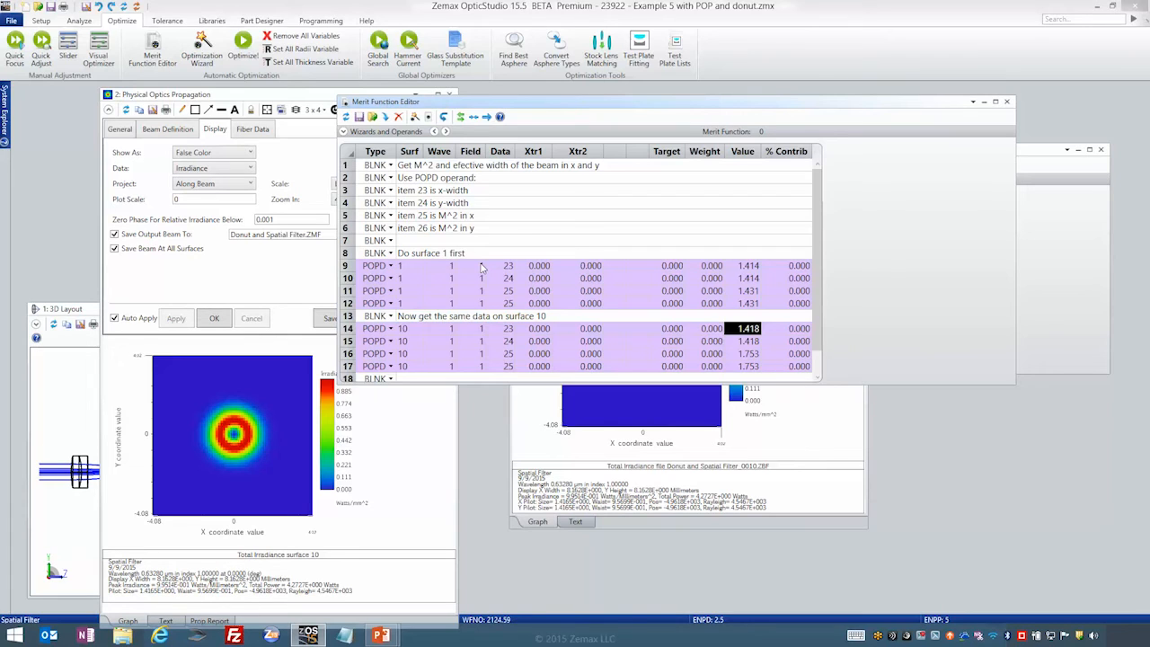
pyautogui.press('Down')
pyautogui.press('Down')
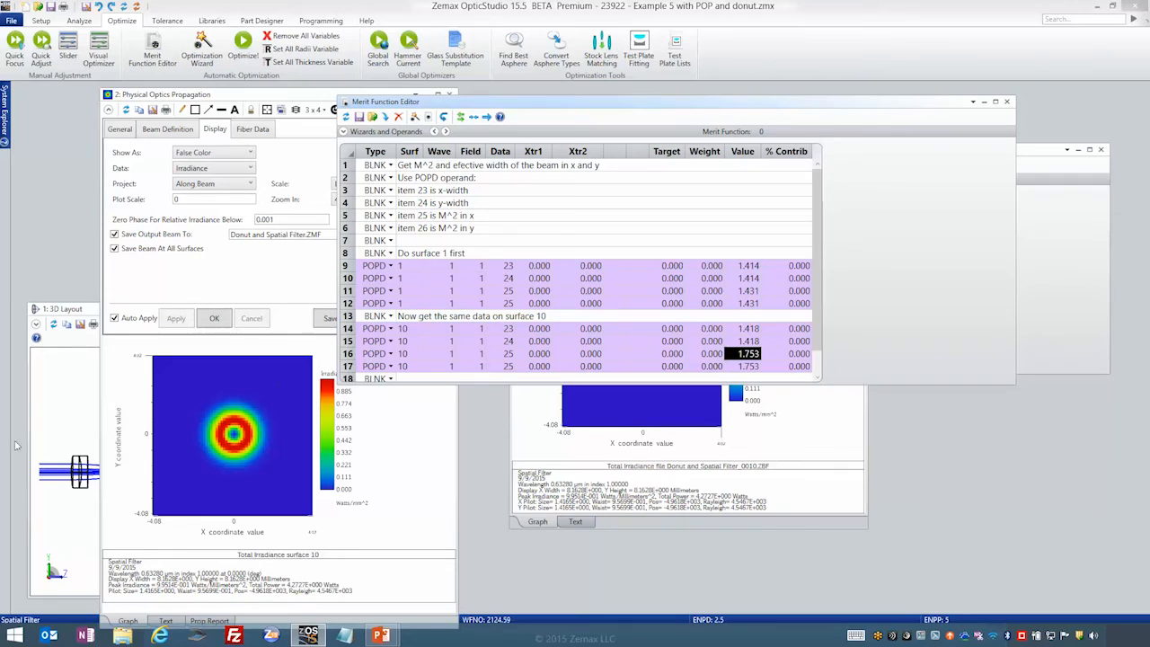
pyautogui.click(61, 519)
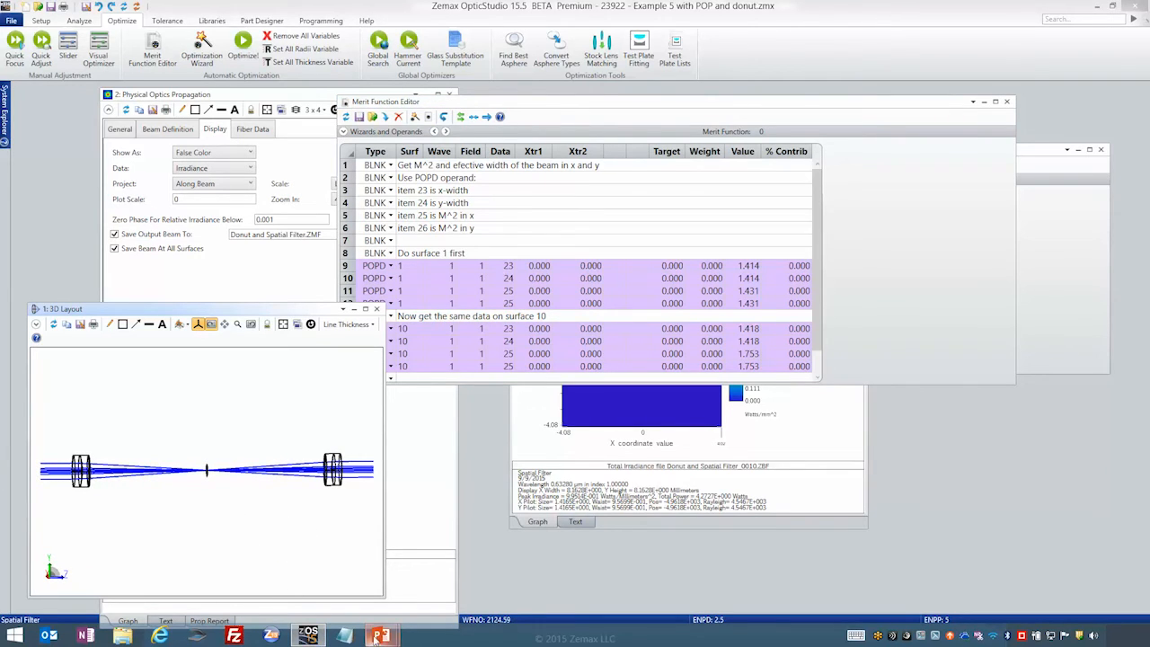
# - Show the Results for this system slide in the PowerPoint slide show, and return to OpticStudio
pyautogui.click(449, 570)
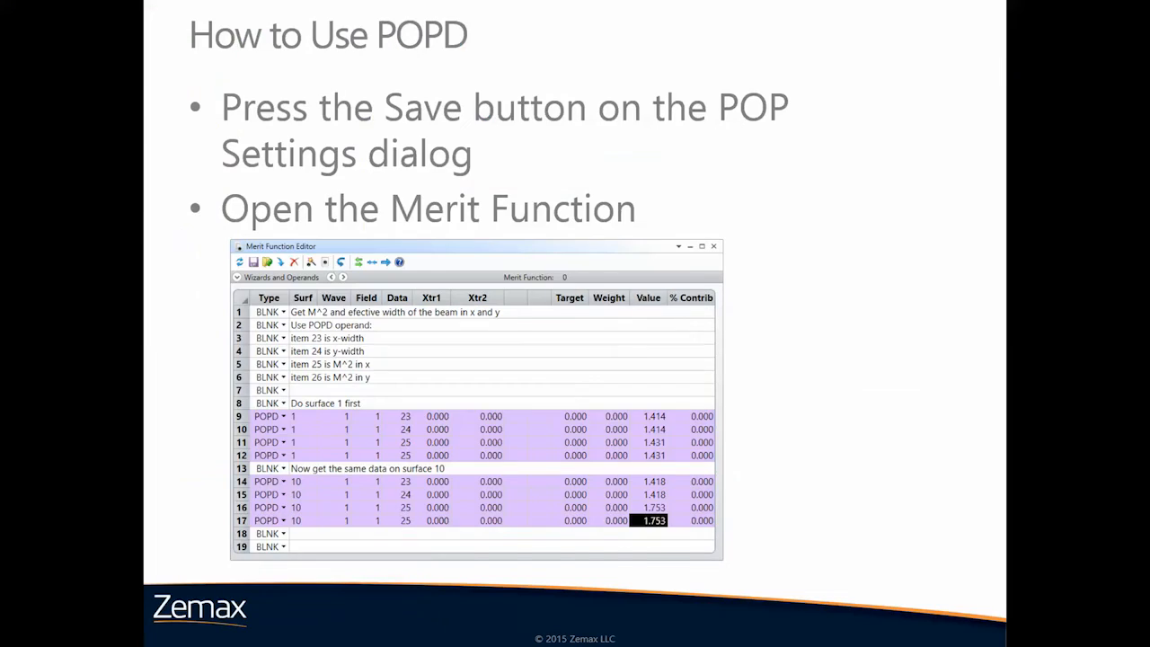
pyautogui.press('Right')
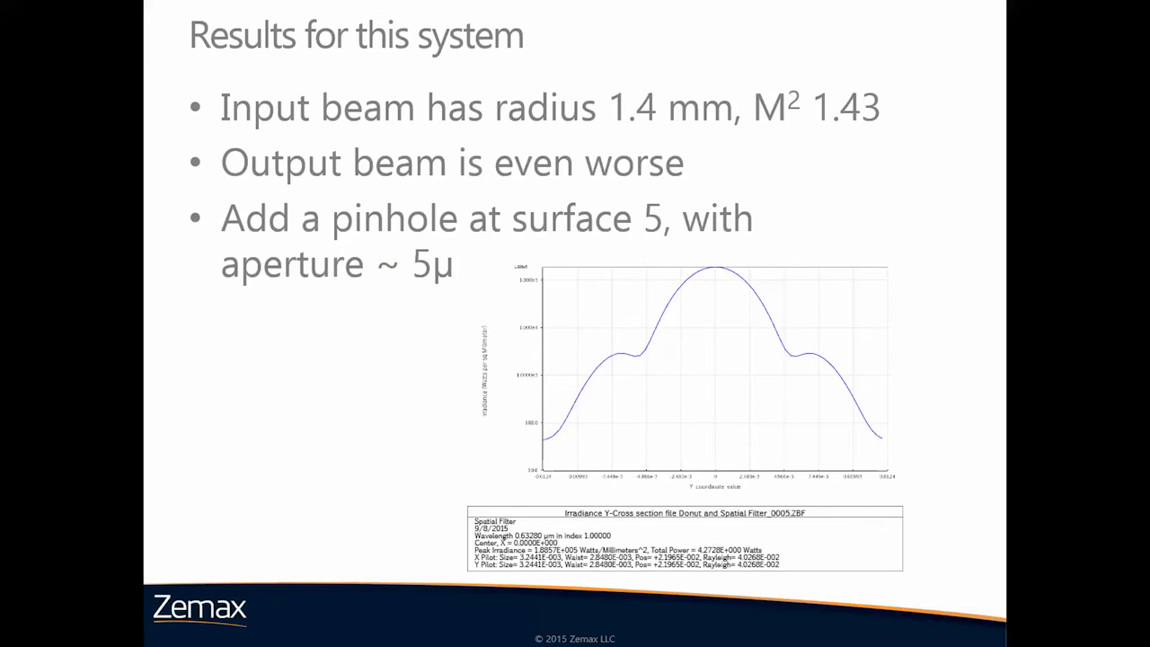
pyautogui.hotkey('alt', 'Tab')
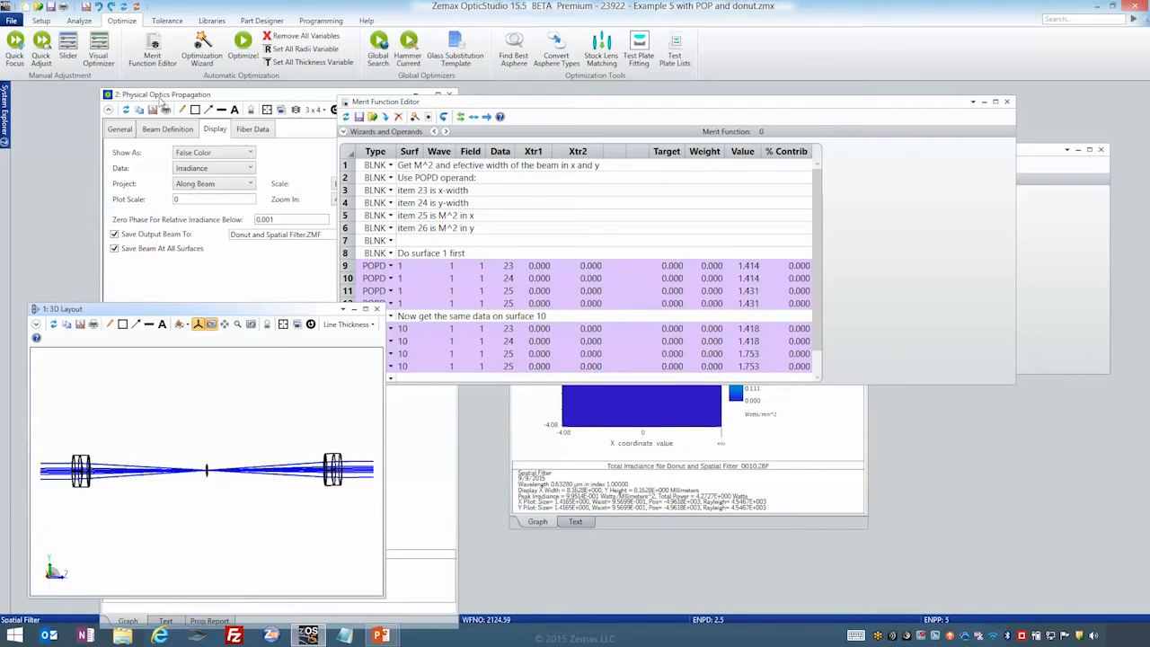
# - Bring the Lens Data editor to the front and open the surface properties of the PINHOLE surface 5
pyautogui.click(162, 101)
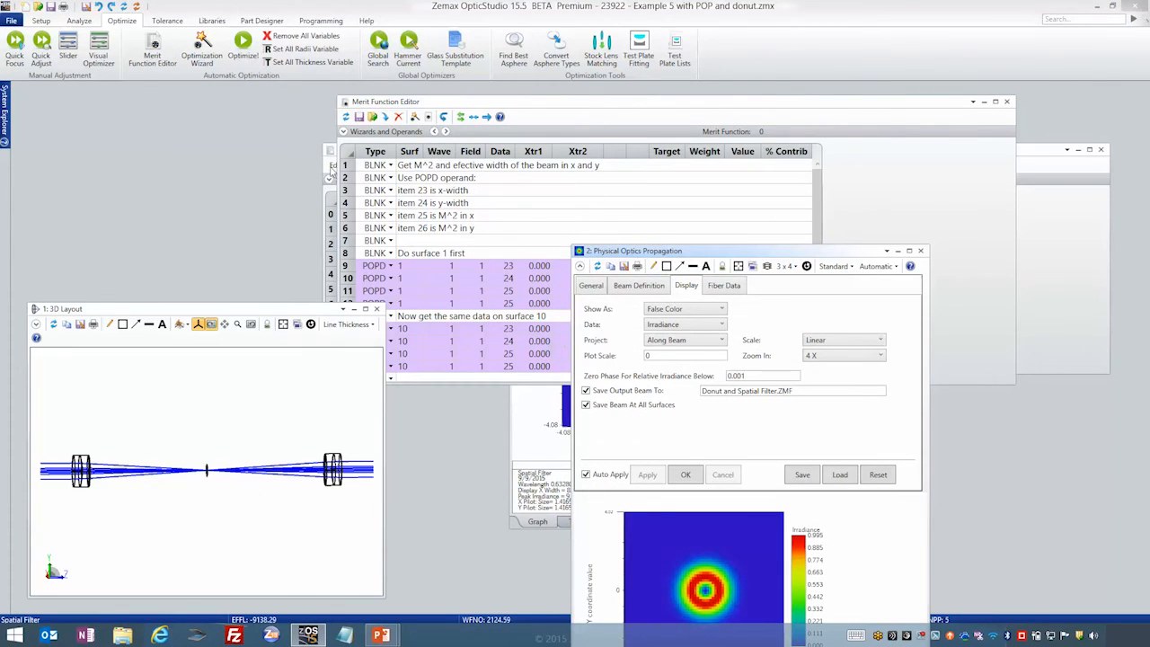
pyautogui.click(330, 170)
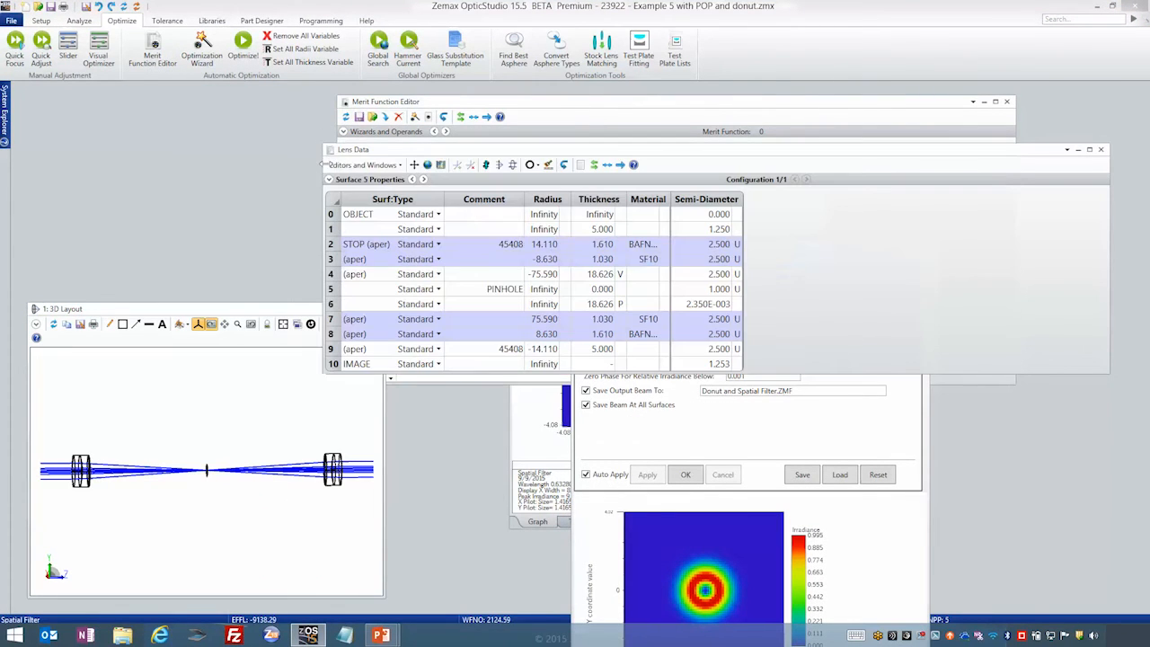
pyautogui.moveTo(388, 149); pyautogui.dragTo(201, 127)
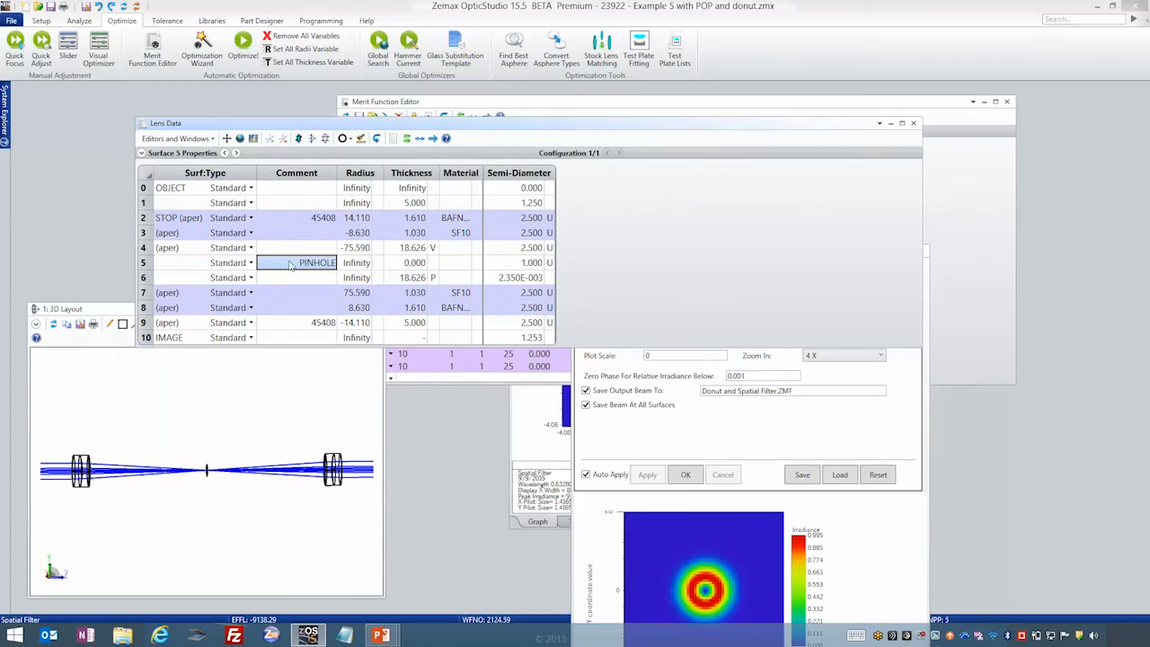
pyautogui.click(167, 267)
pyautogui.doubleClick(146, 266)
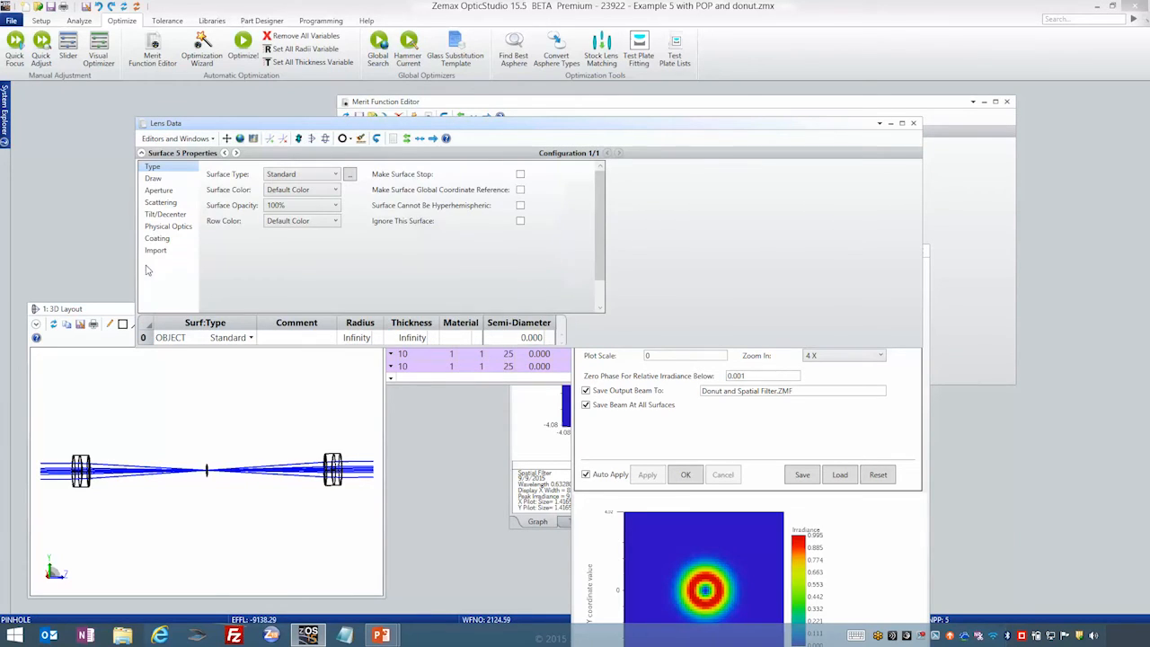
# - Give surface 5 a circular aperture with a maximum radius of 0.005 and collapse its surface properties
pyautogui.click(154, 192)
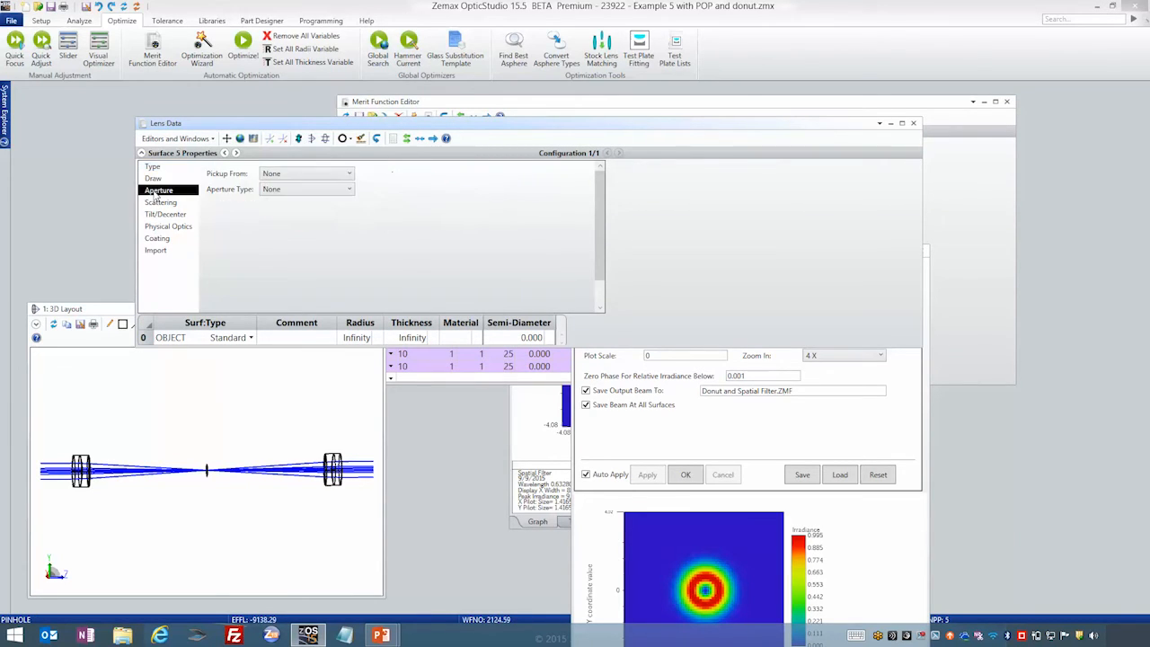
pyautogui.click(287, 190)
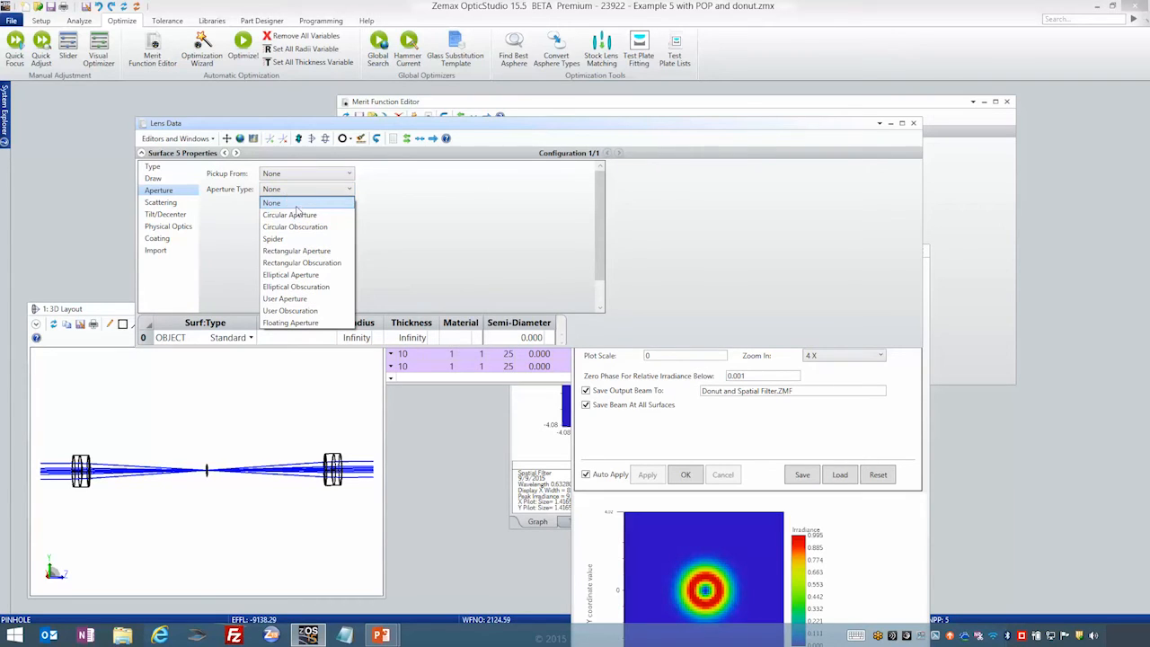
pyautogui.click(302, 217)
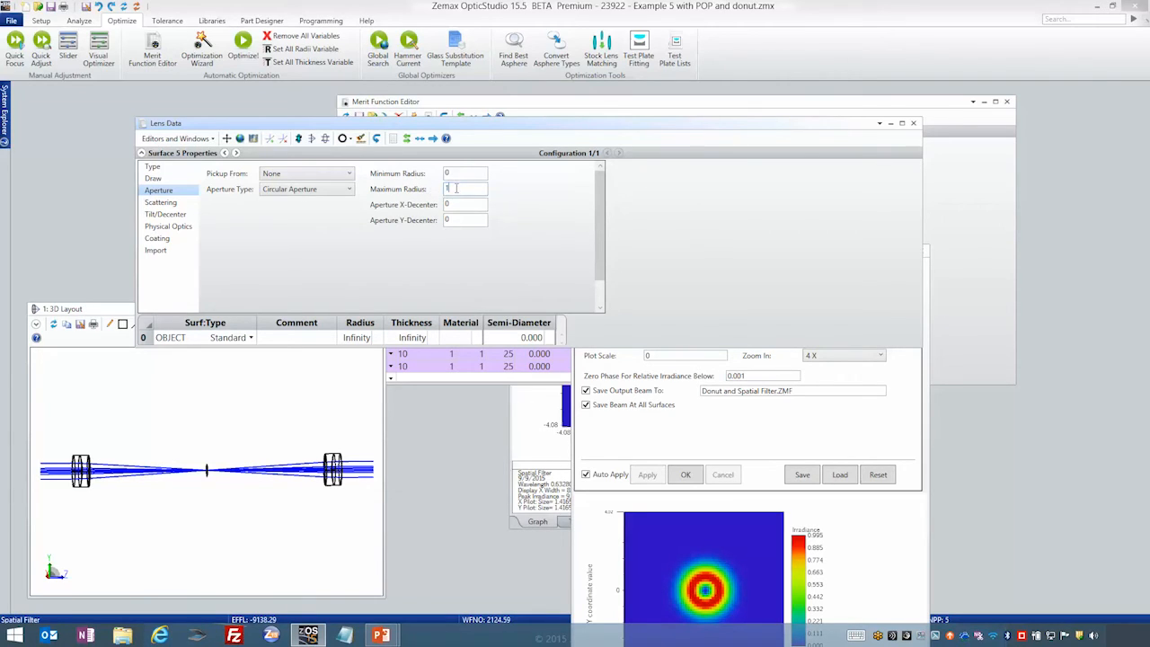
pyautogui.click(452, 185)
pyautogui.write('005')
pyautogui.click(167, 203)
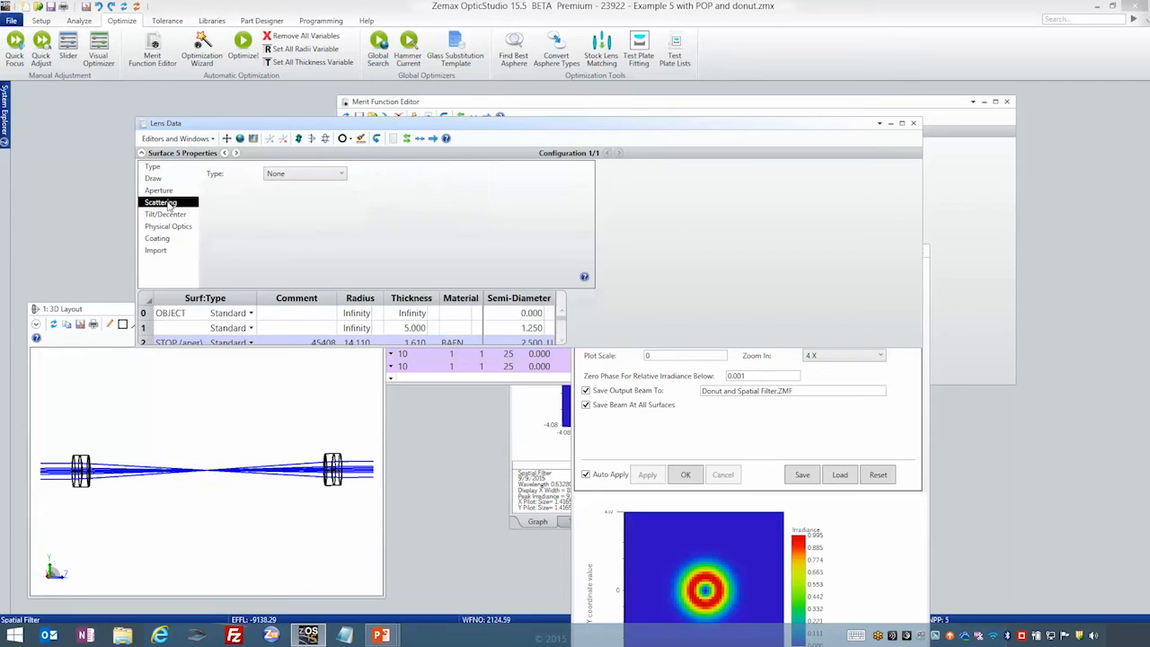
pyautogui.click(142, 154)
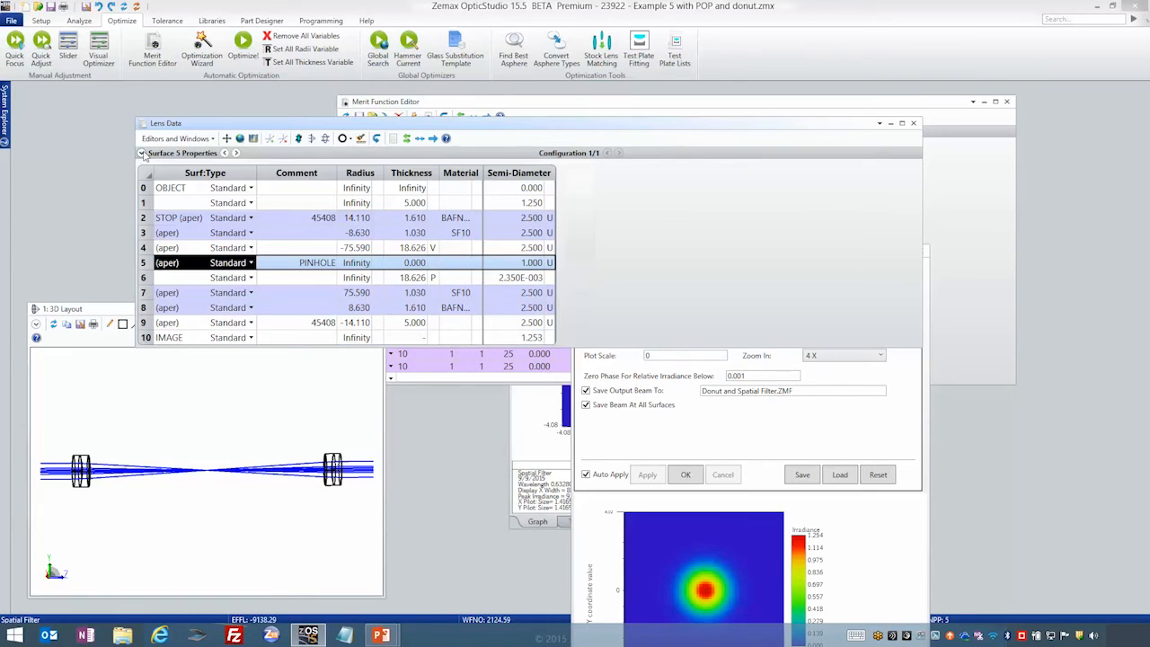
# - Arrange the Physical Optics Propagation window beside the Beam File Viewer and update the propagation analysis
pyautogui.click(535, 474)
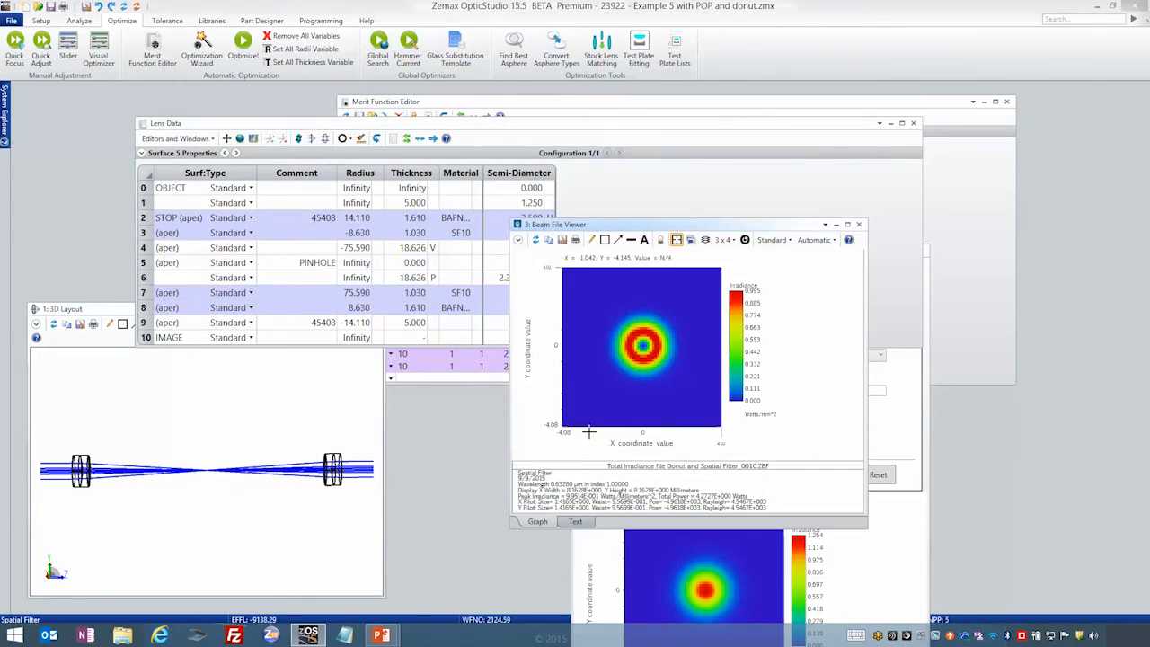
pyautogui.moveTo(262, 126); pyautogui.dragTo(183, 115)
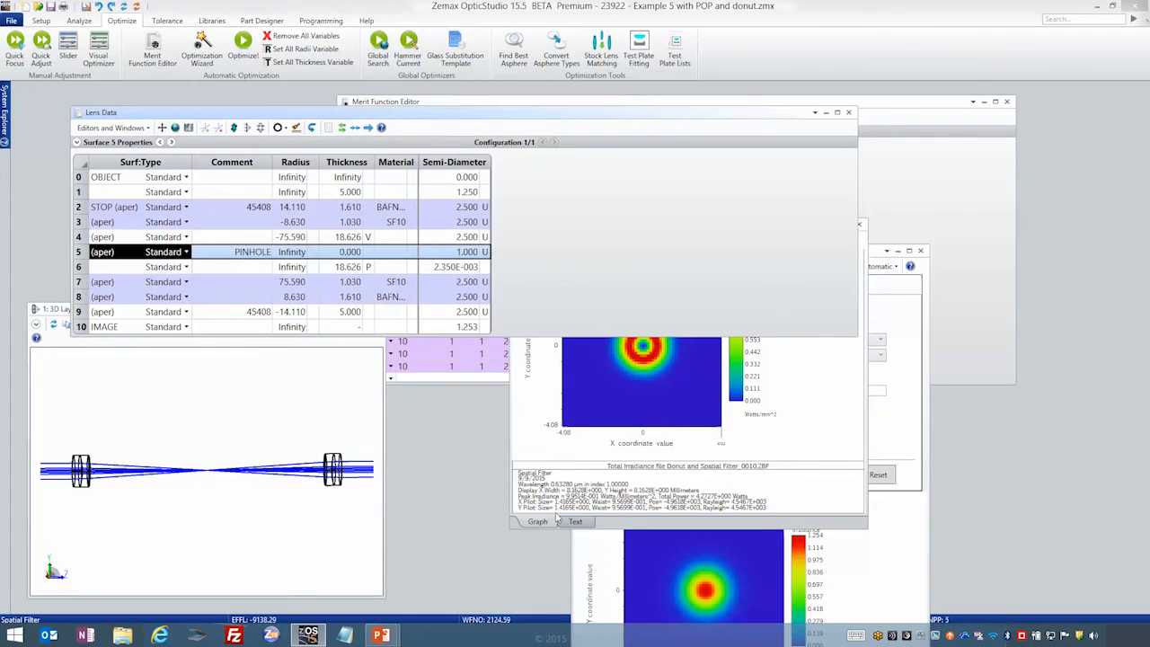
pyautogui.click(586, 597)
pyautogui.moveTo(665, 257); pyautogui.dragTo(218, 123)
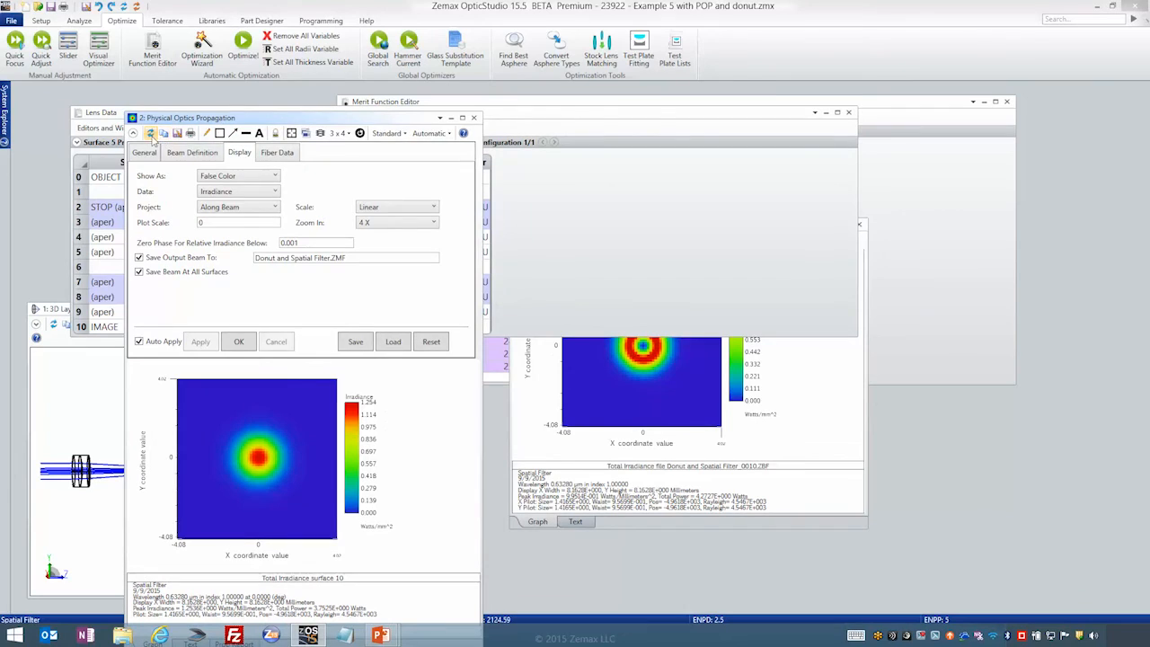
pyautogui.click(150, 133)
pyautogui.click(535, 359)
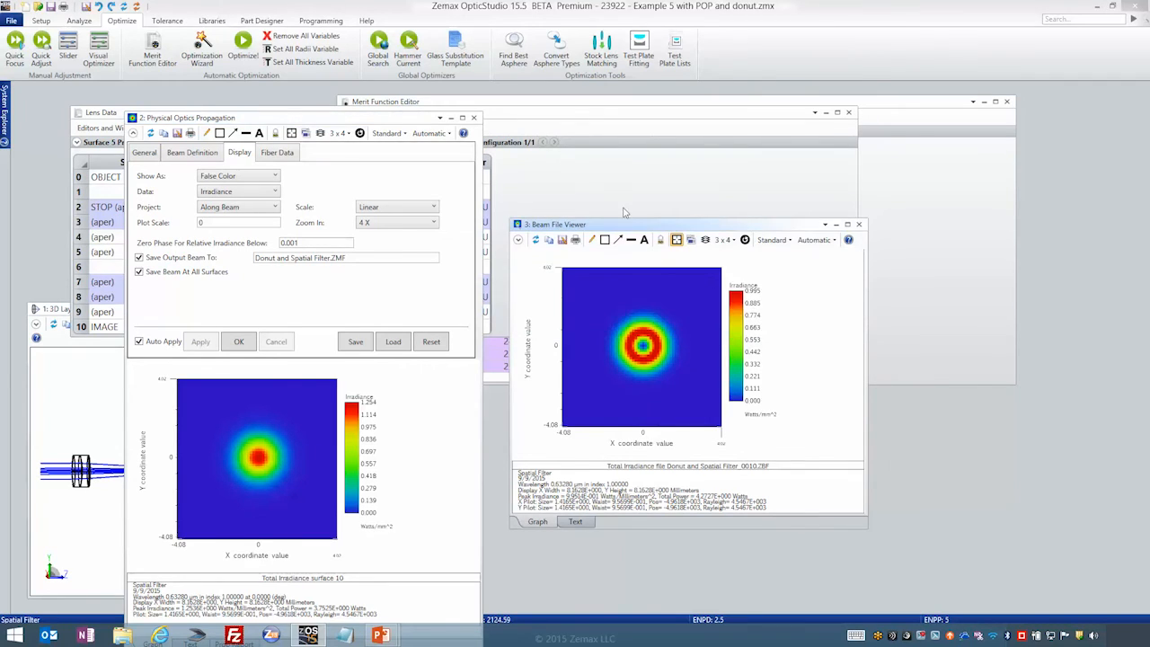
# - Load Donut and Spatial Filter_0001.ZBF in the Beam File Viewer and view the beam files up to surface 5
pyautogui.click(519, 240)
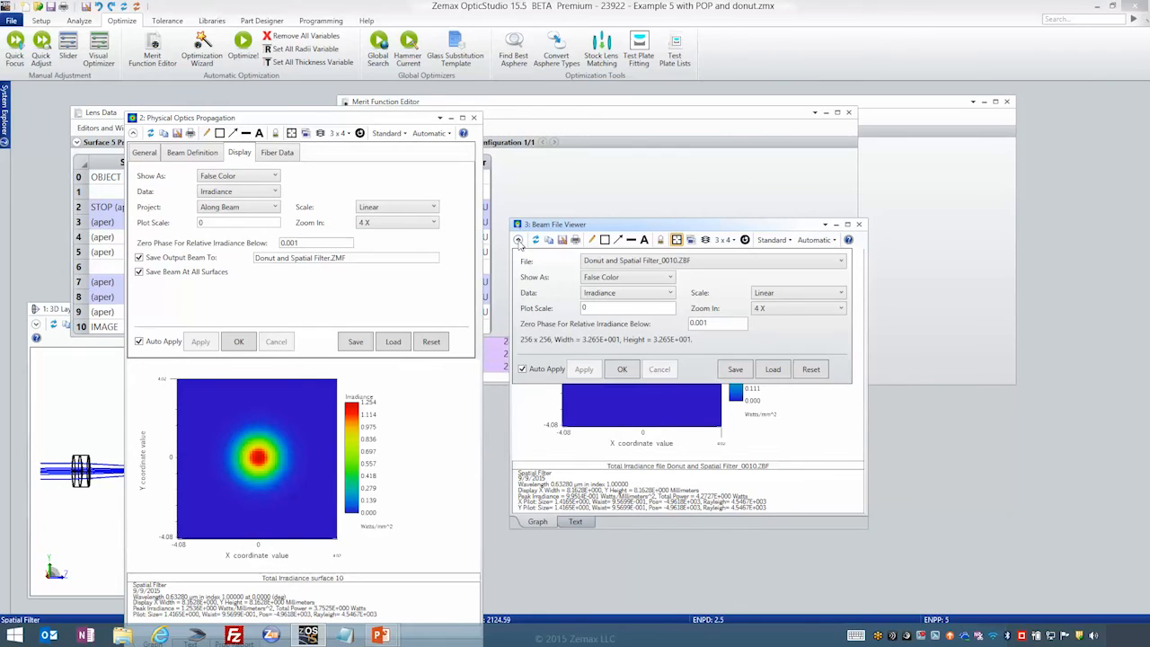
pyautogui.click(616, 261)
pyautogui.click(634, 288)
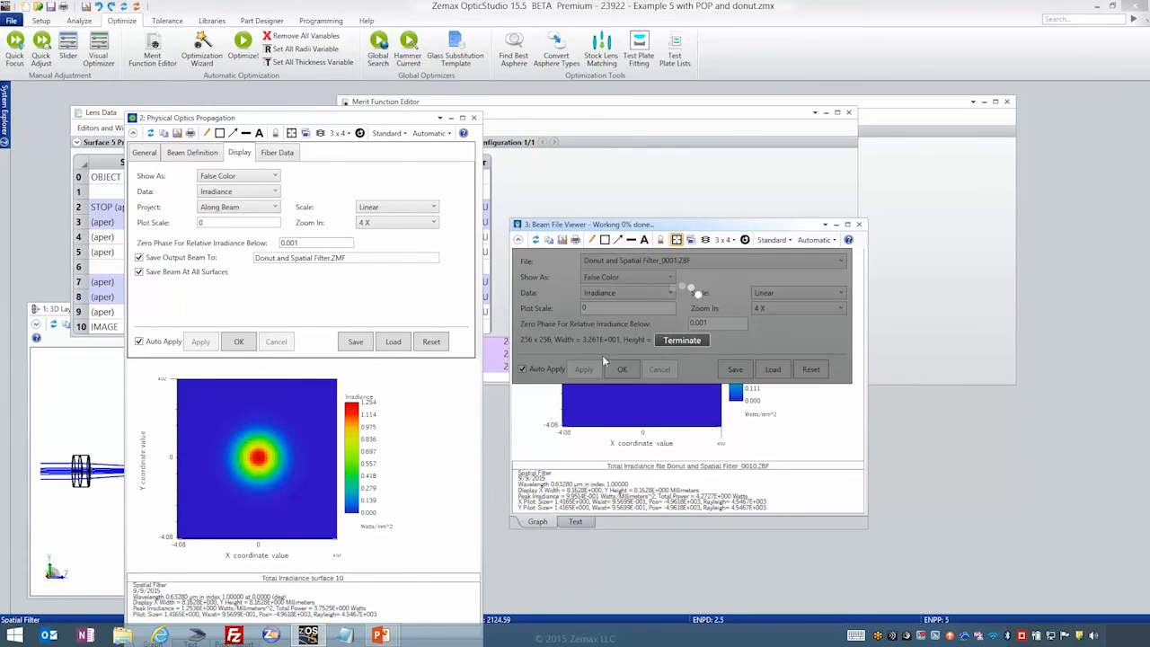
pyautogui.click(622, 369)
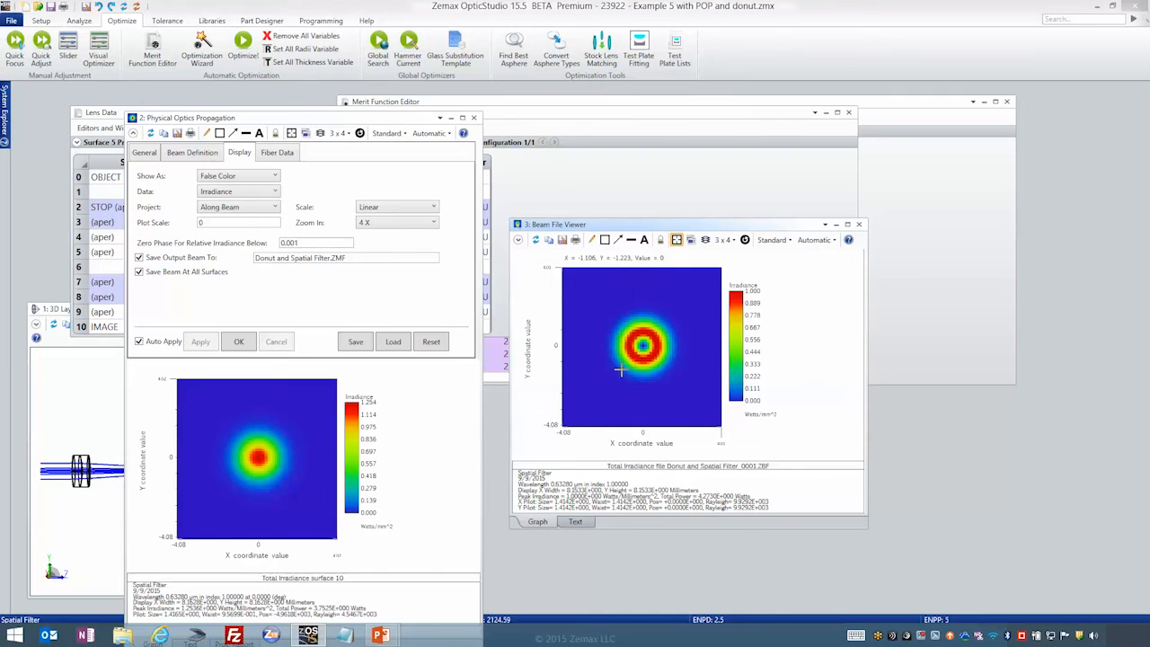
pyautogui.moveTo(612, 224); pyautogui.dragTo(599, 181)
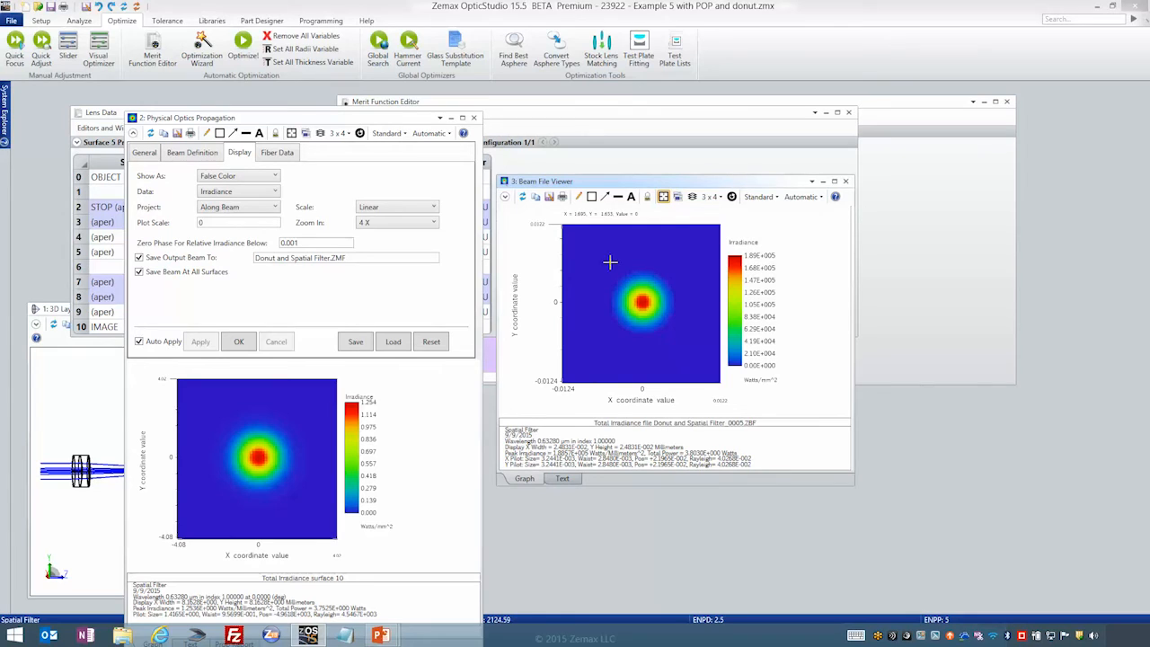
# - Display the surface 5 beam file as a Cross X irradiance plot with a Log -5 scale
pyautogui.click(505, 197)
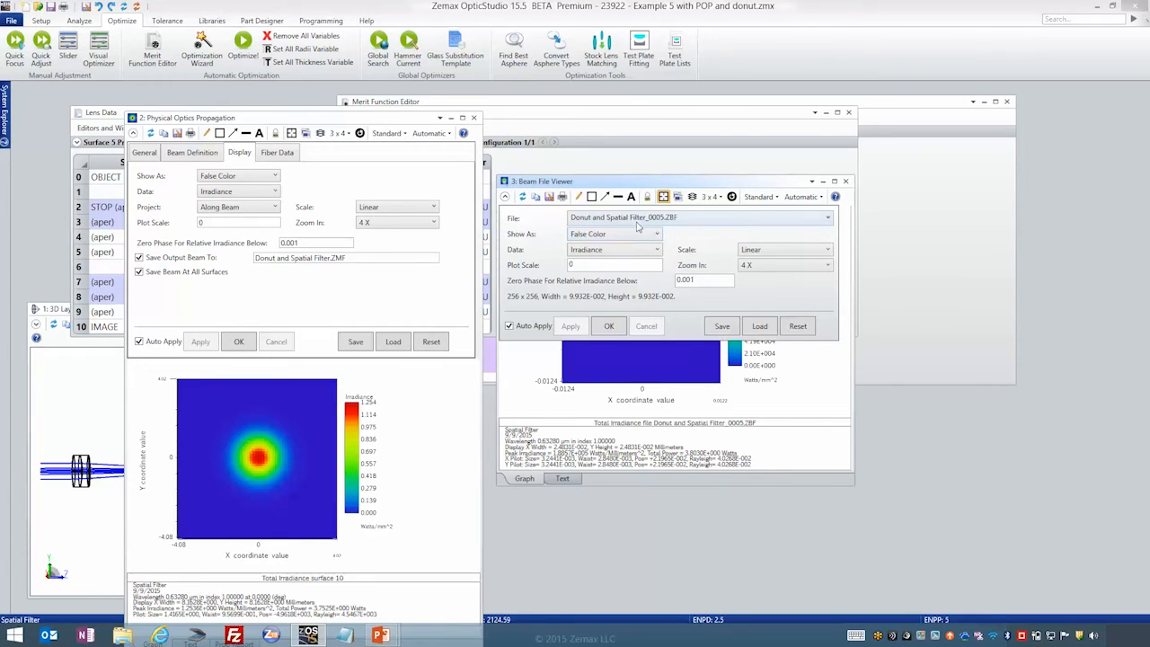
pyautogui.click(623, 250)
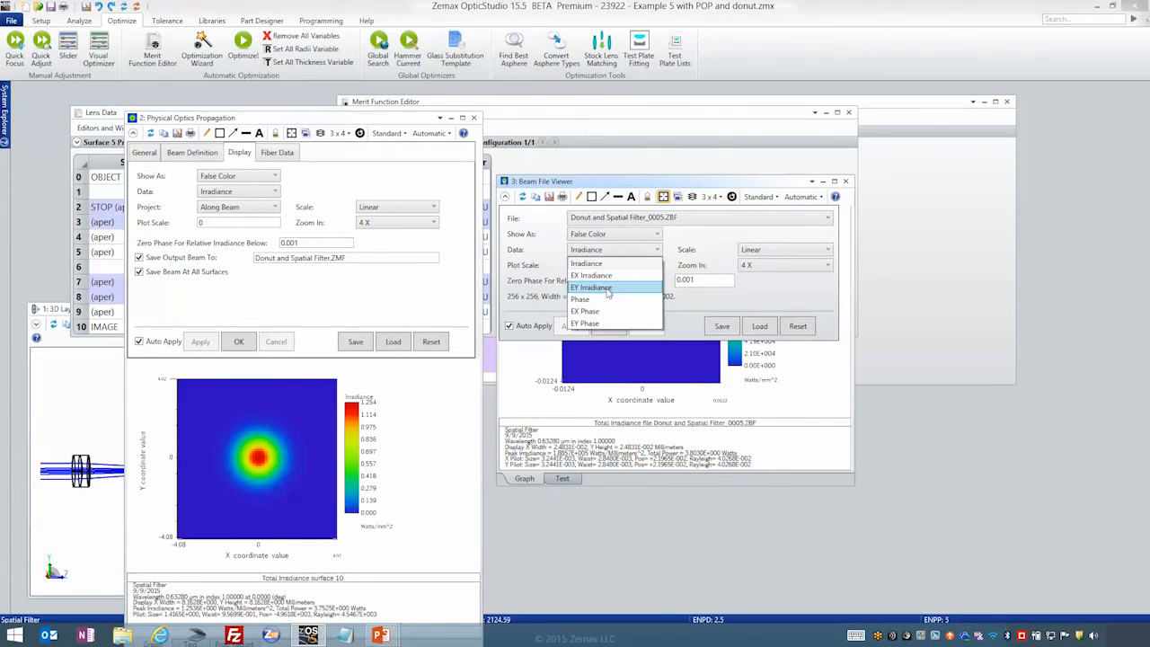
pyautogui.click(594, 232)
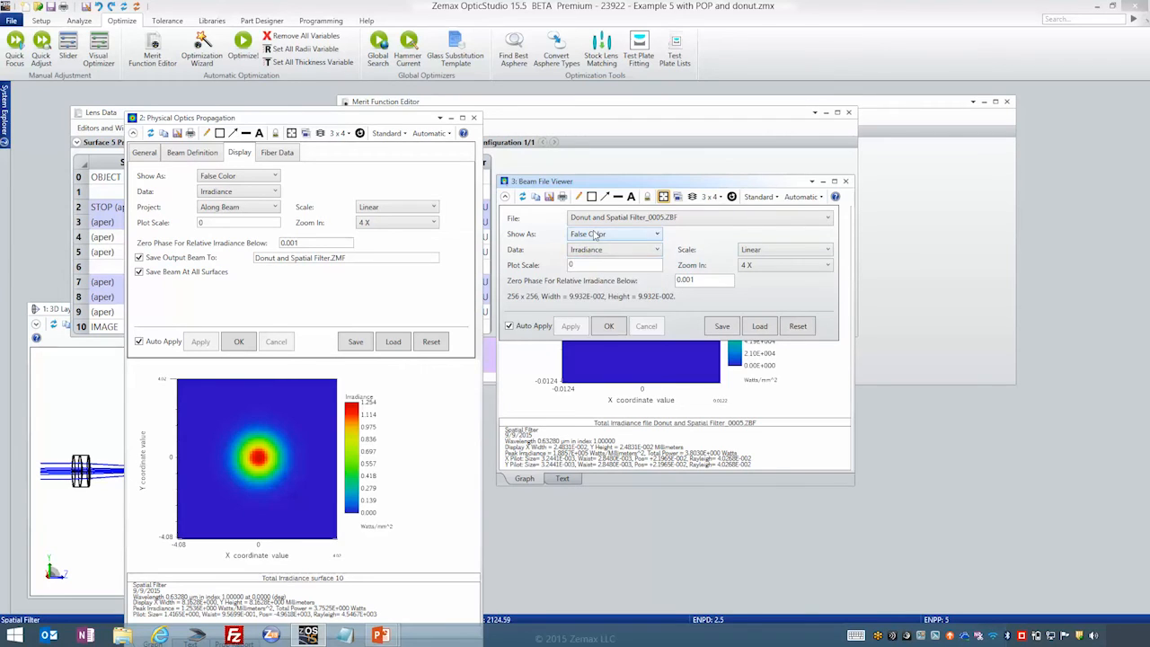
pyautogui.click(594, 234)
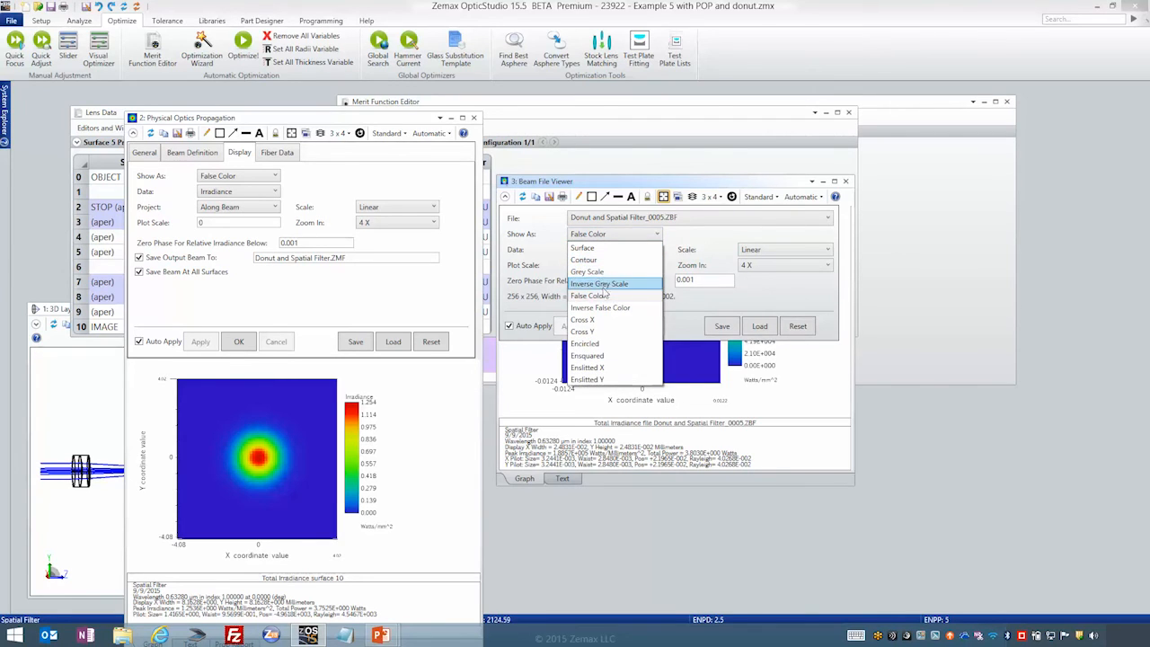
pyautogui.click(607, 321)
pyautogui.click(607, 325)
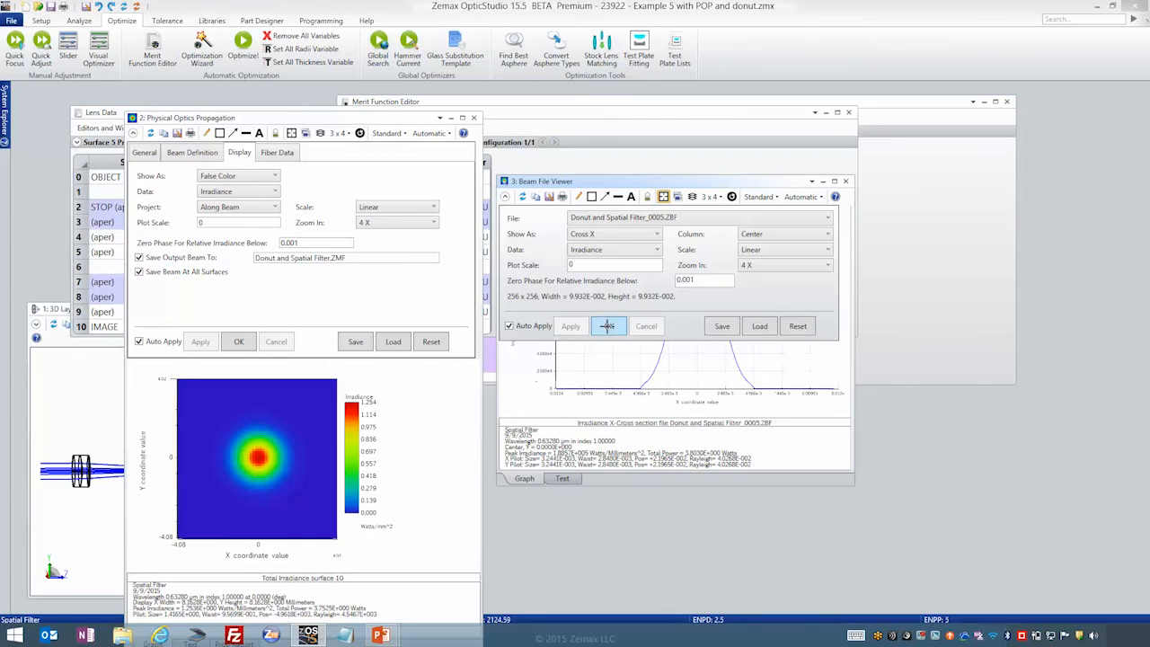
pyautogui.click(504, 197)
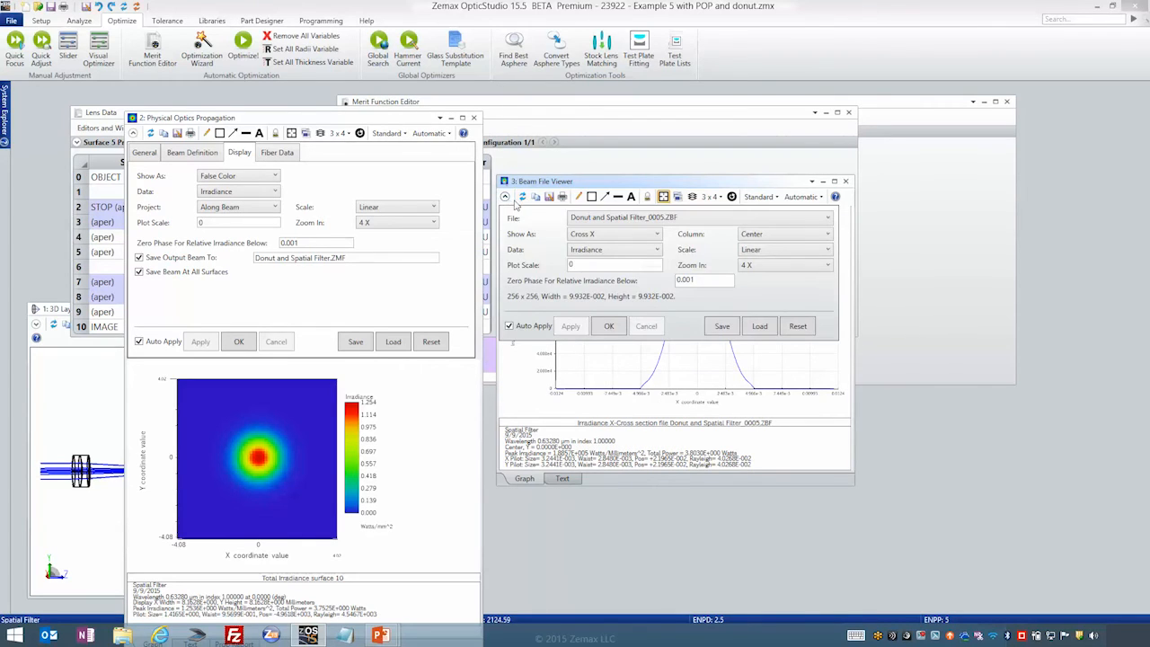
pyautogui.click(763, 253)
pyautogui.click(761, 276)
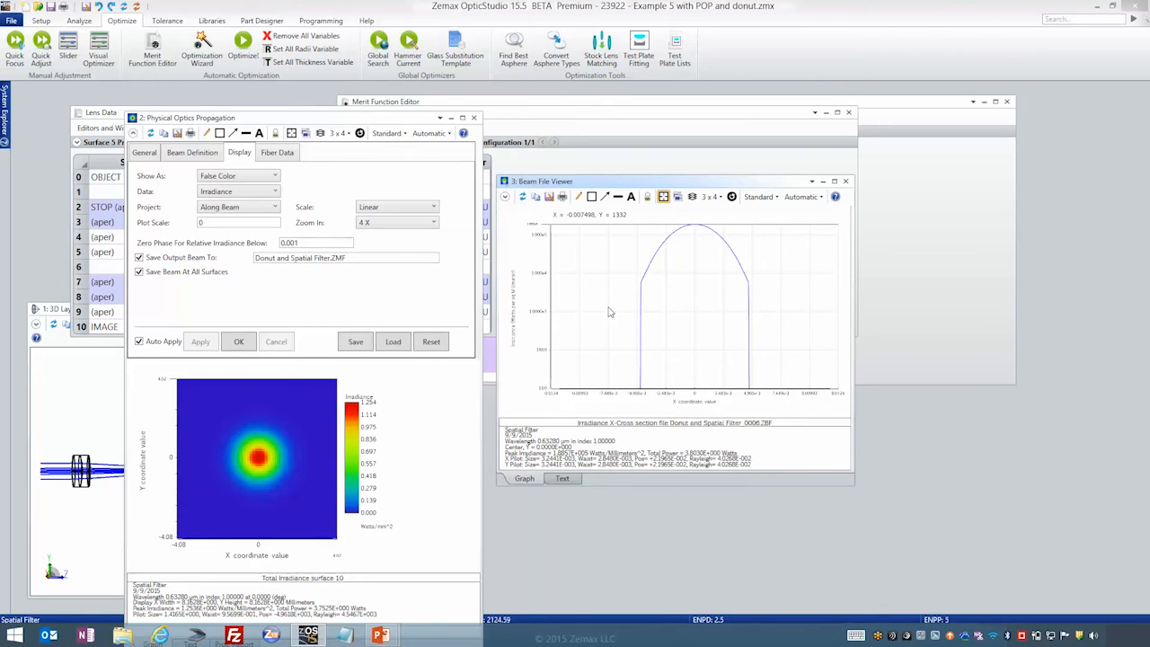
# - Return the Beam File Viewer to a False Color irradiance plot with a Linear scale
pyautogui.click(505, 196)
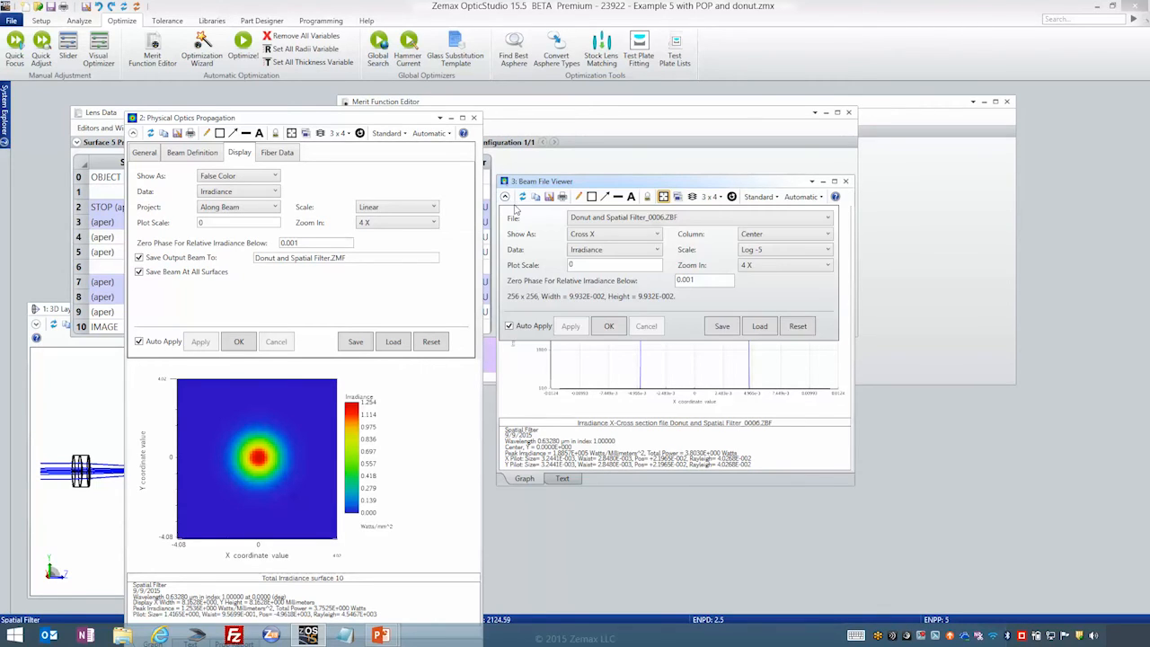
pyautogui.click(575, 234)
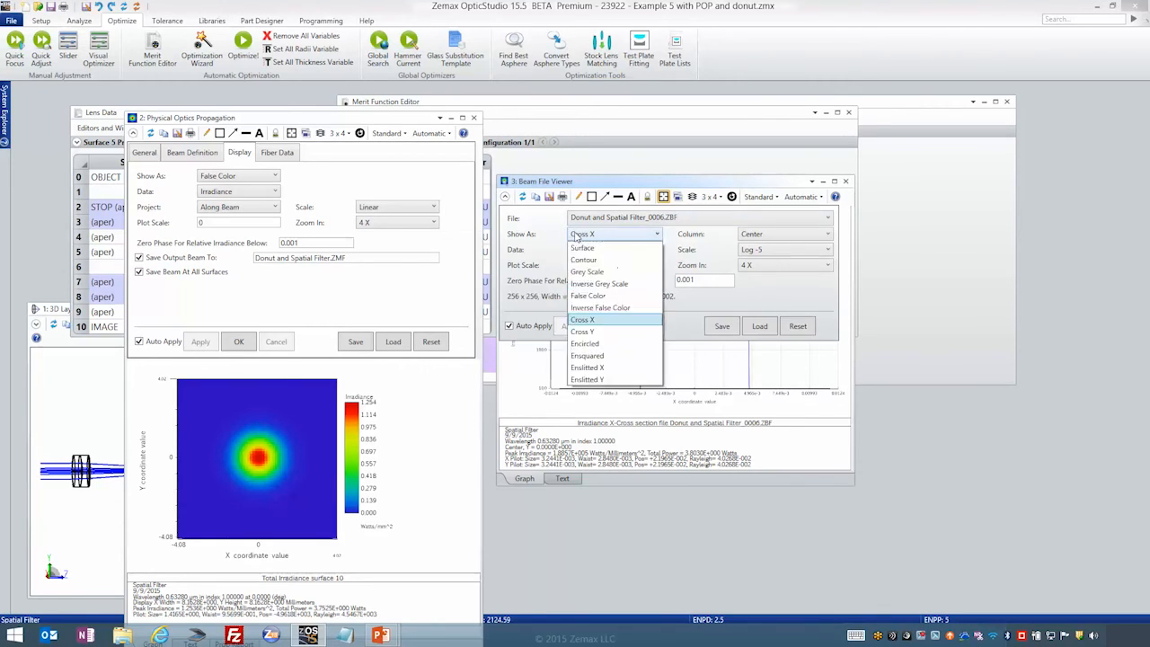
pyautogui.click(597, 293)
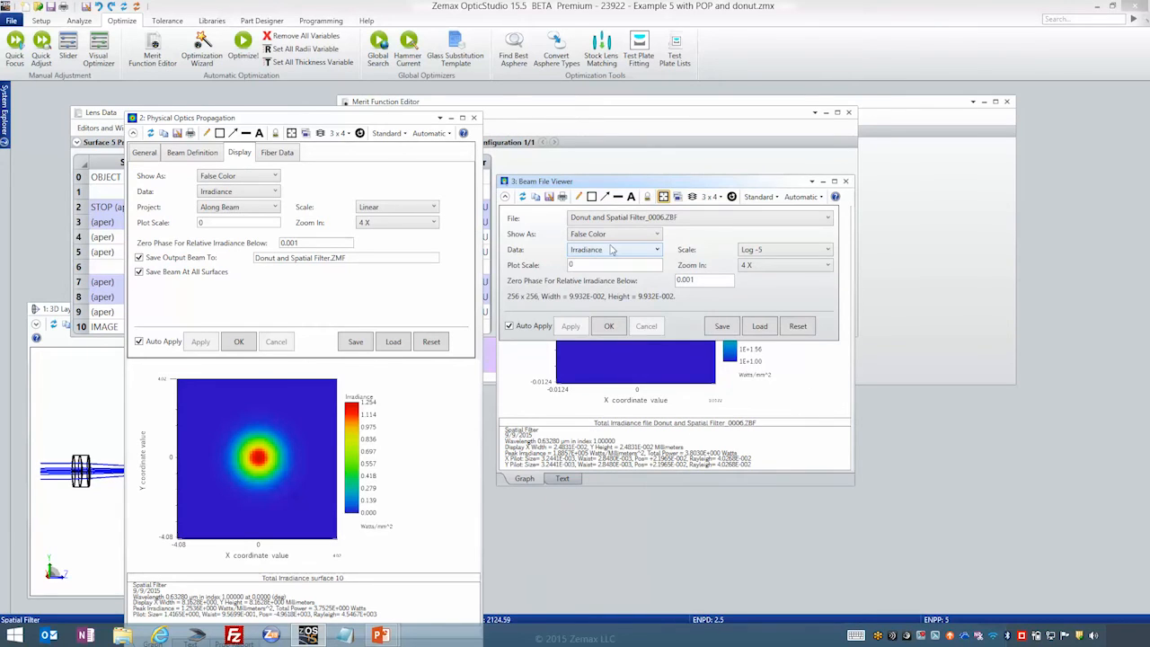
pyautogui.click(813, 255)
pyautogui.click(773, 262)
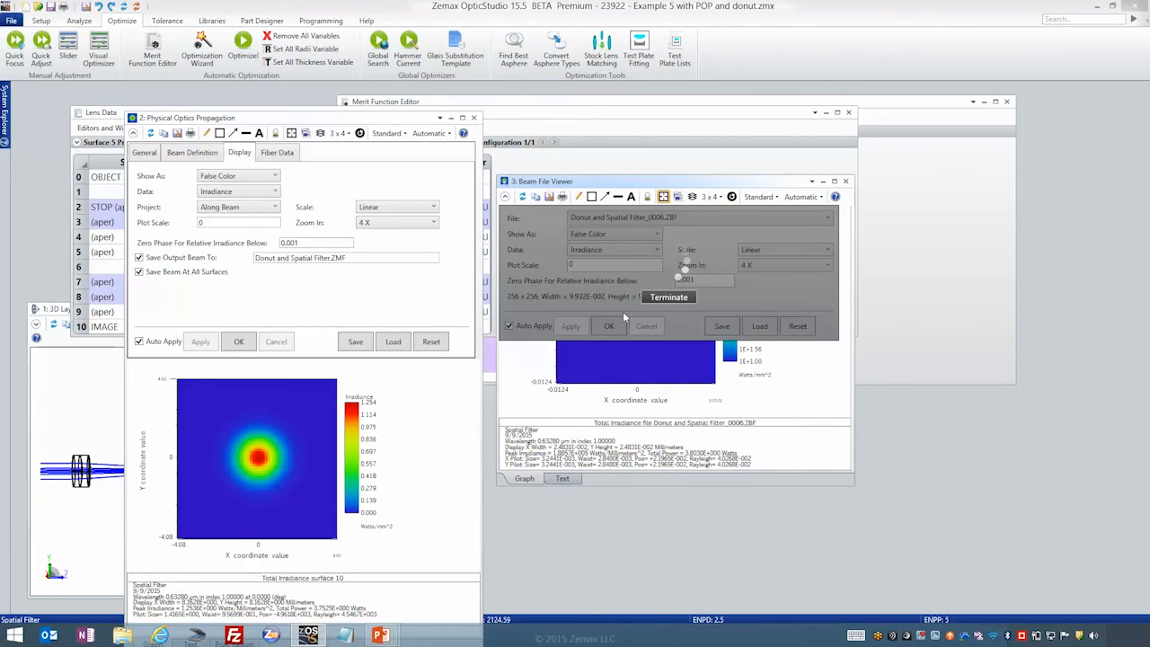
pyautogui.click(610, 326)
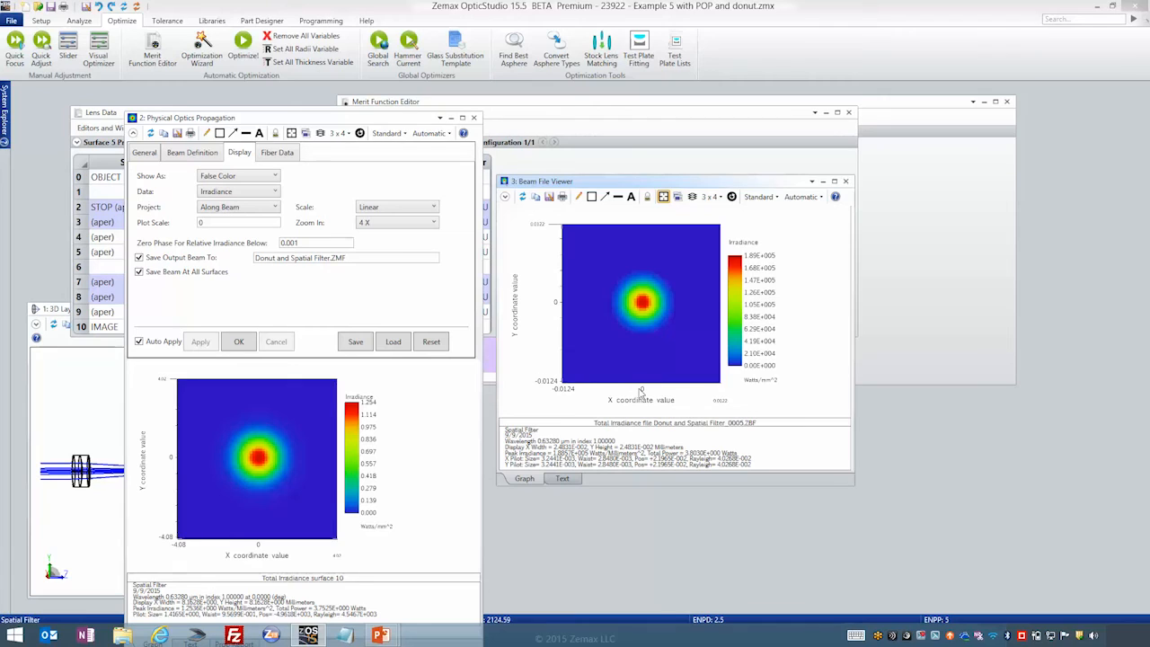
# - Step through the saved beam files from surface 5 to surface 9 to examine the beam after the pinhole
pyautogui.press('Right')
pyautogui.press('Right')
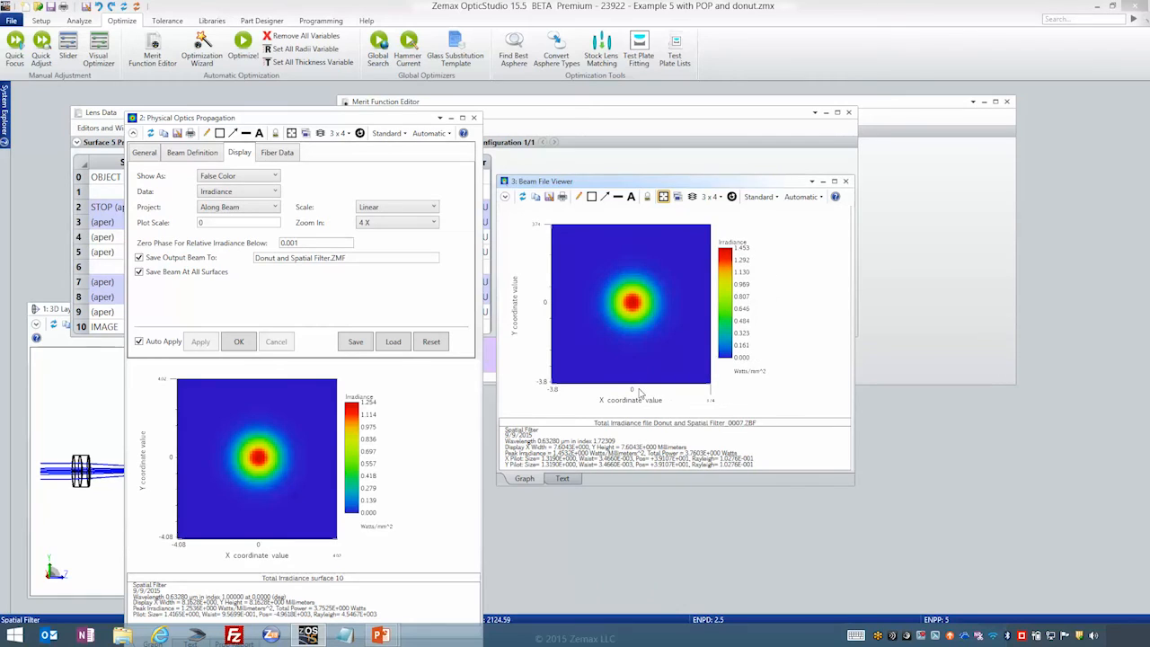
pyautogui.press('Right')
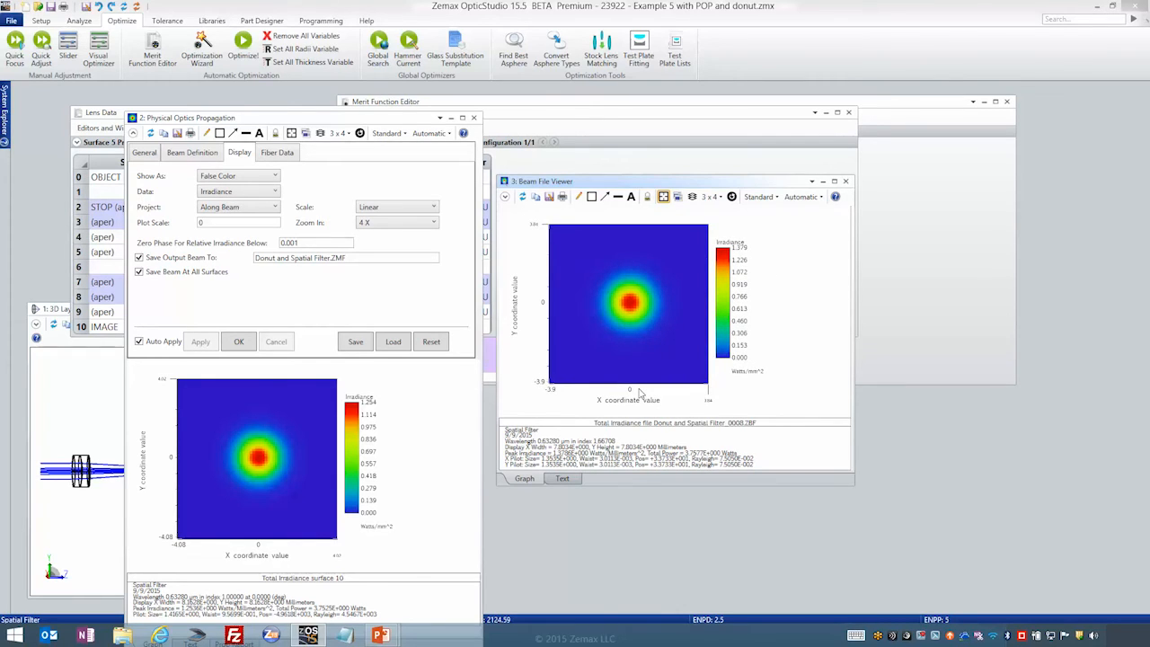
pyautogui.press('Right')
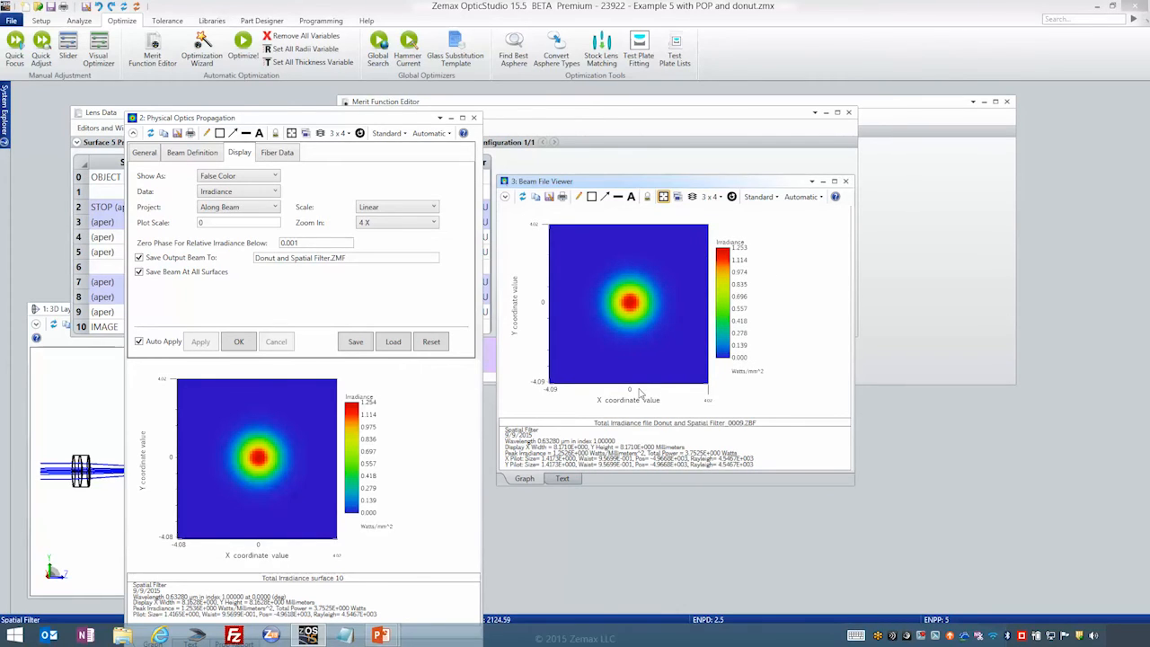
# - Advance the Beam File Viewer to the surface 10 beam file and show its irradiance as a Cross X plot
pyautogui.press('Right')
pyautogui.click(505, 196)
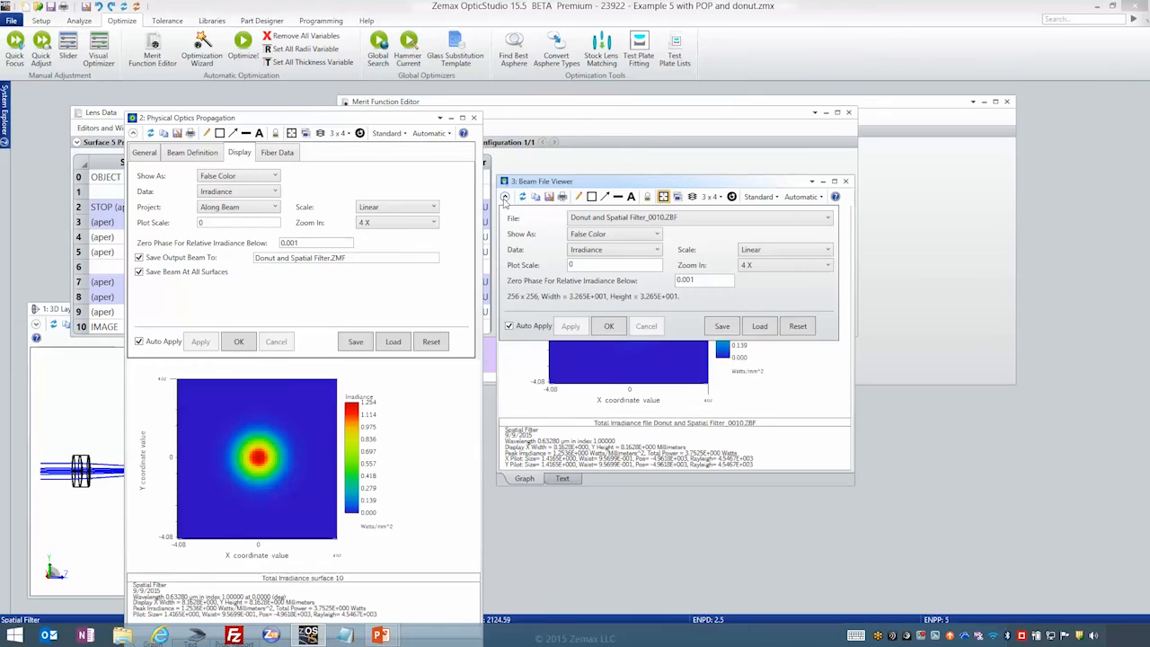
pyautogui.click(615, 249)
pyautogui.click(614, 249)
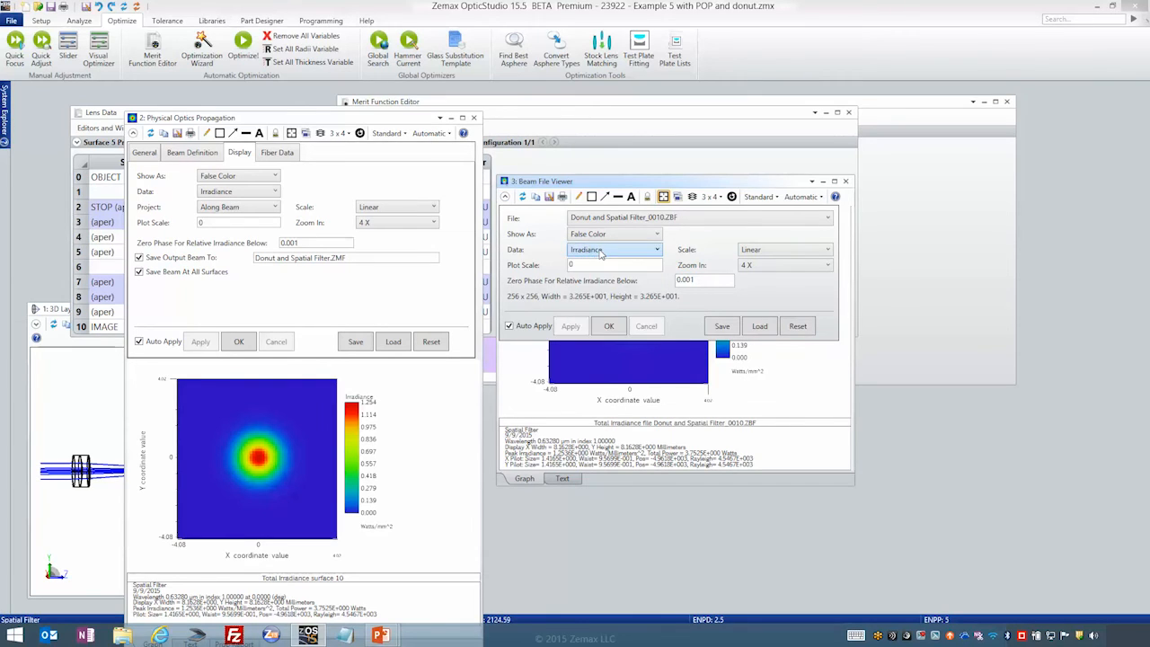
pyautogui.click(600, 234)
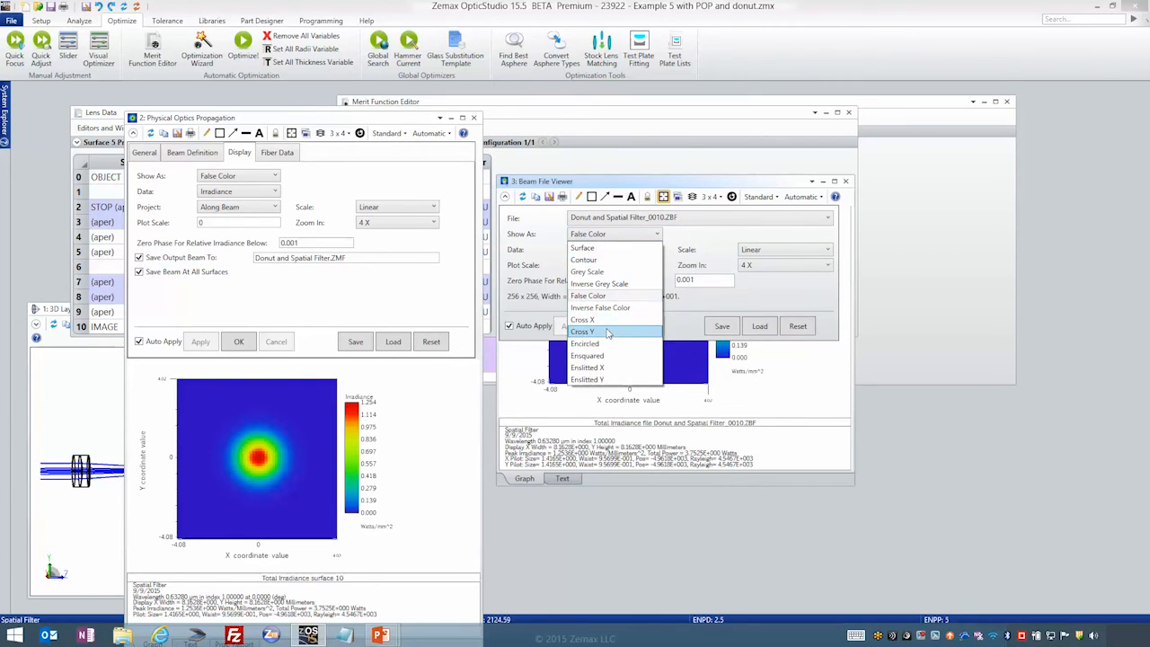
pyautogui.click(608, 331)
pyautogui.click(608, 325)
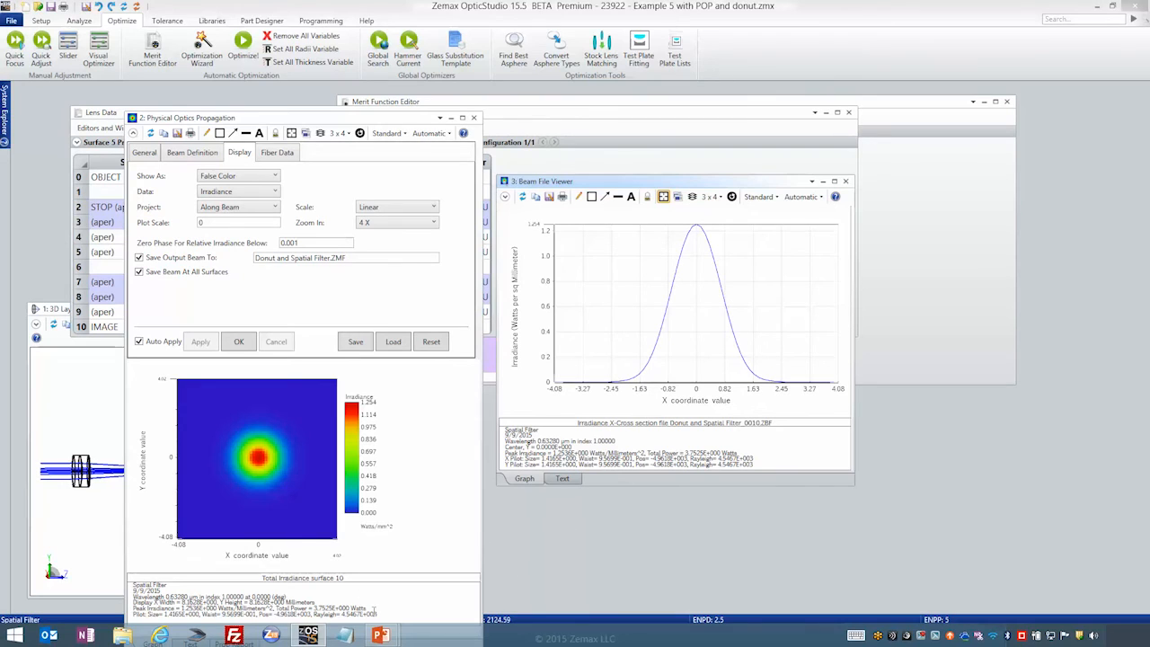
# - Switch to the PowerPoint slide show, view the slide about the circular output beam, and return to OpticStudio
pyautogui.moveTo(381, 636)
pyautogui.click(448, 568)
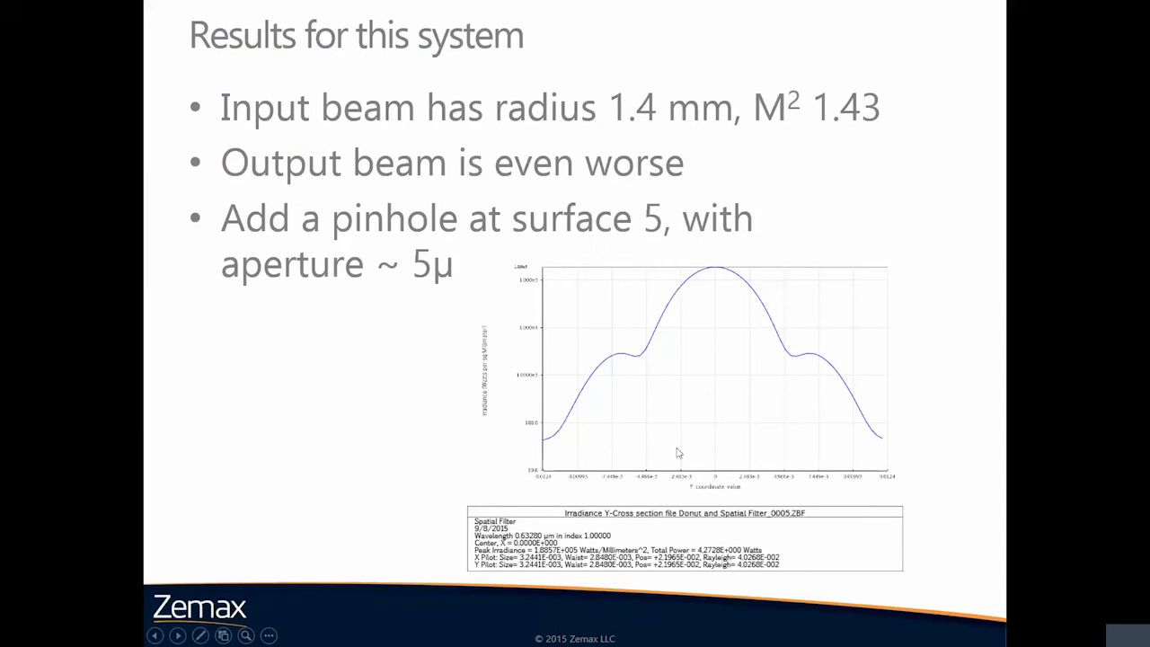
pyautogui.click(679, 453)
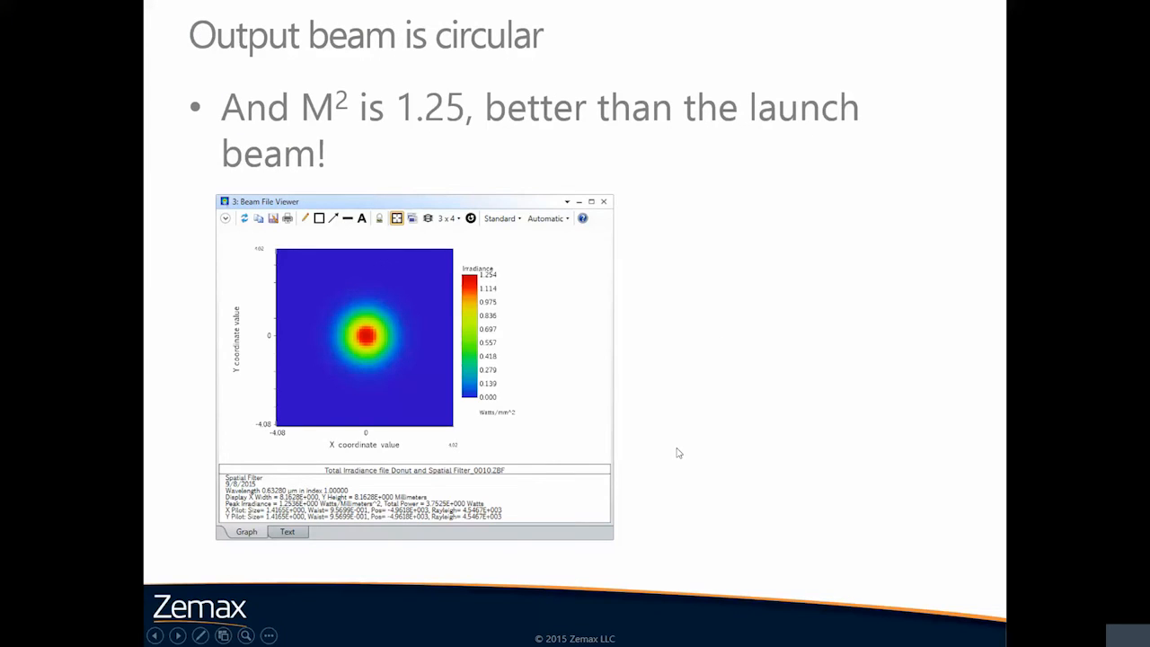
pyautogui.hotkey('alt', 'Tab')
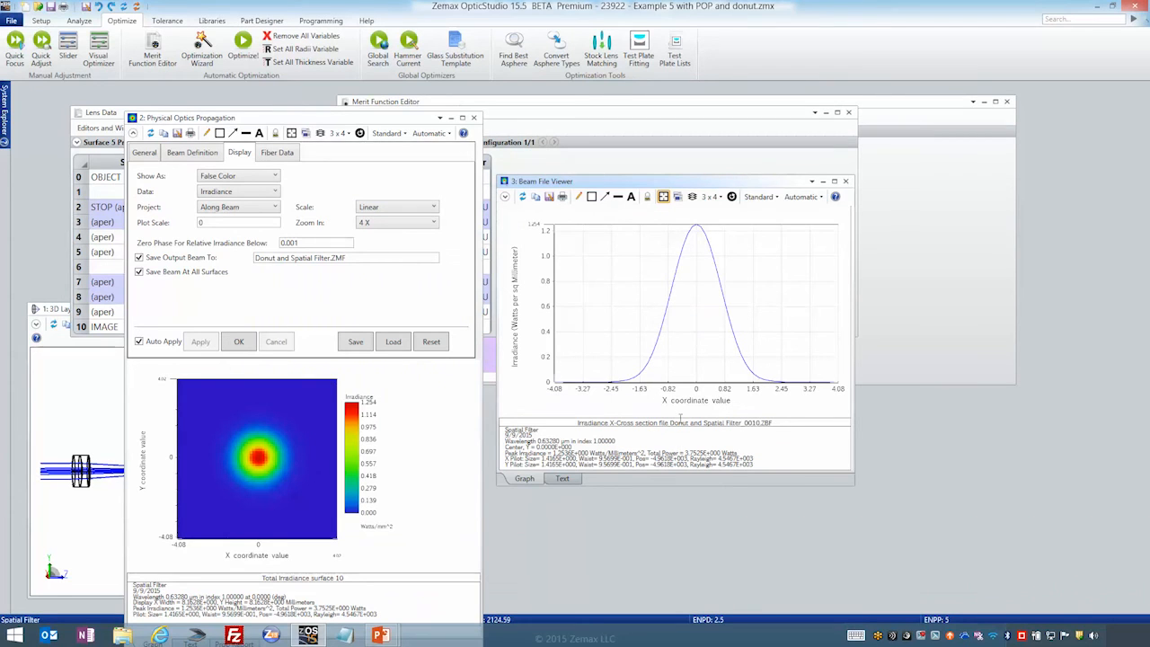
# - Bring up the Merit Function Editor and compare the POPD M^2 values on surface 10 with those on surface 1
pyautogui.click(556, 110)
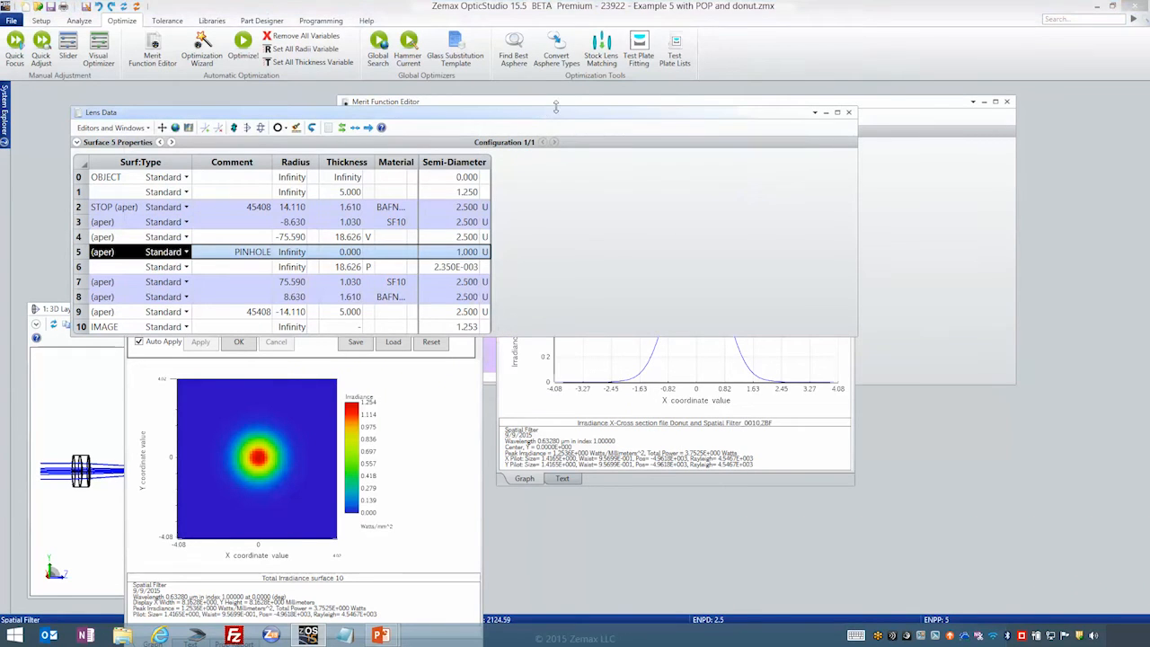
pyautogui.click(555, 102)
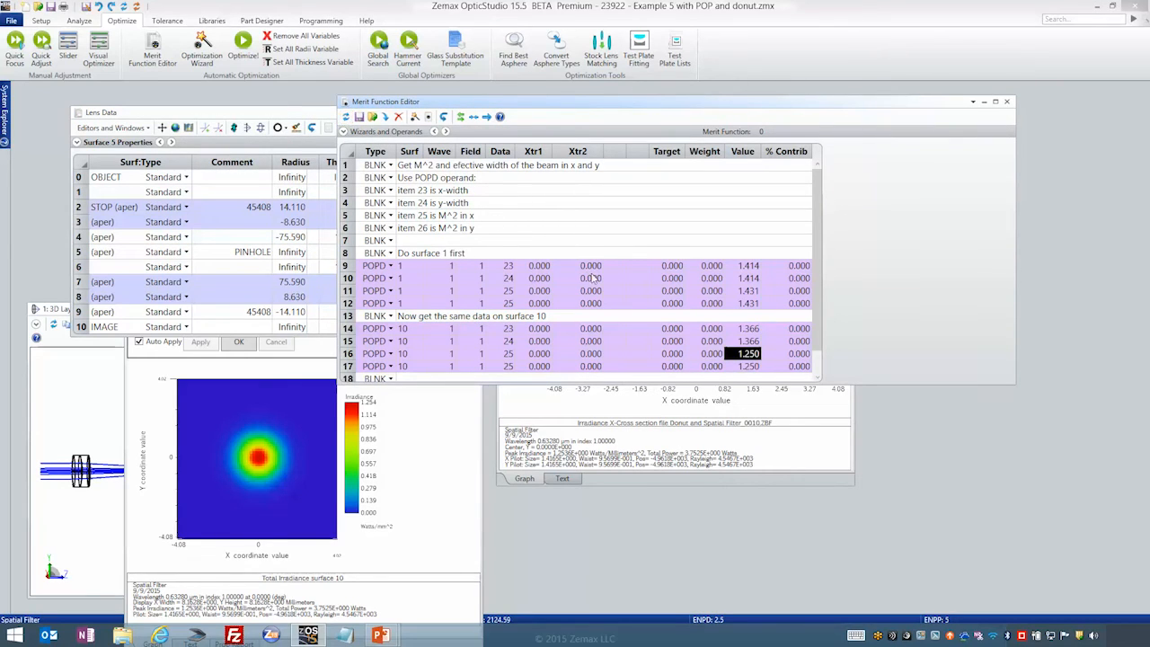
pyautogui.click(751, 366)
pyautogui.click(752, 355)
pyautogui.click(757, 365)
pyautogui.click(753, 358)
pyautogui.click(750, 305)
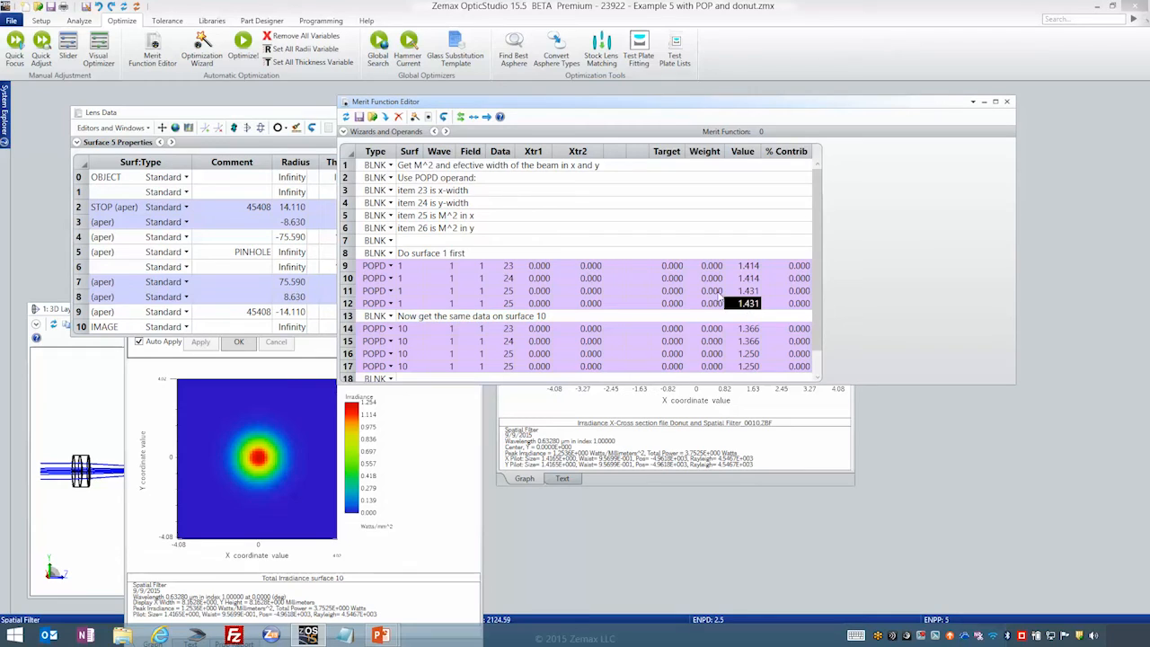
# - Switch to the PowerPoint slide show, read the slides from Hard Data to Variables, and return to OpticStudio
pyautogui.moveTo(384, 639)
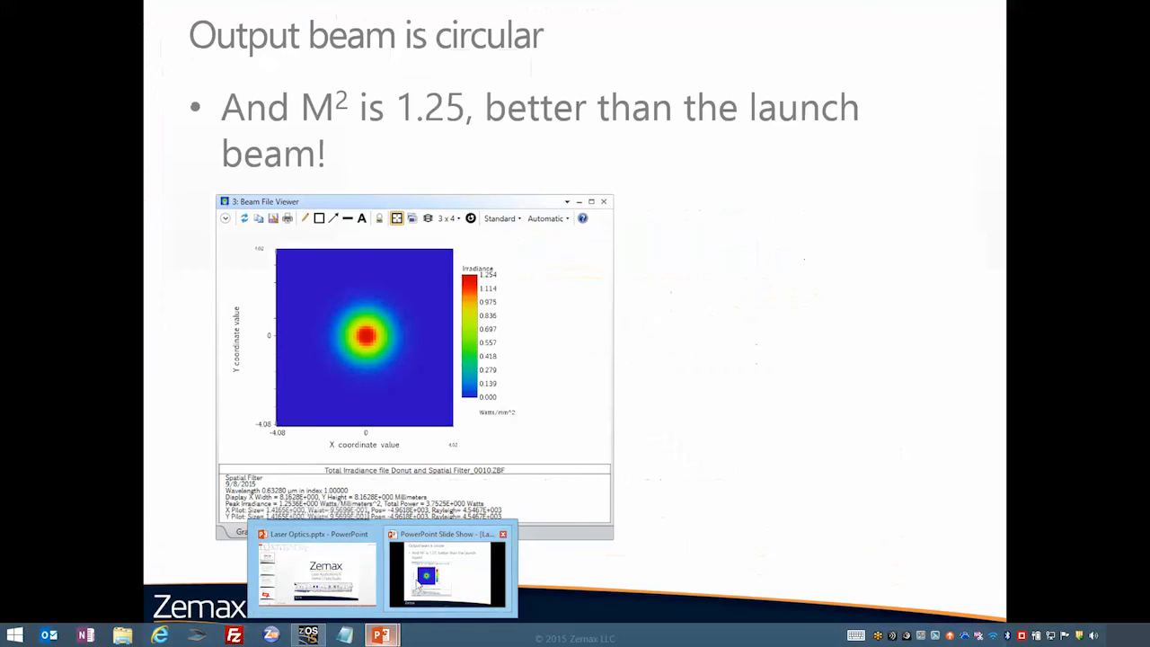
pyautogui.click(418, 584)
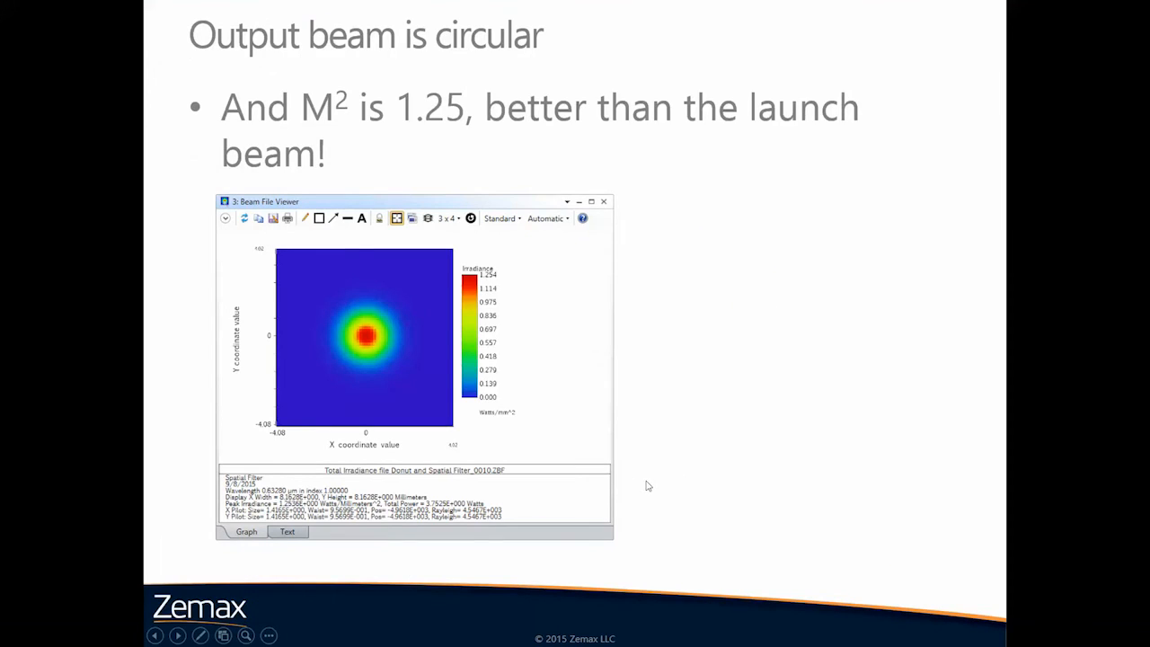
pyautogui.click(647, 486)
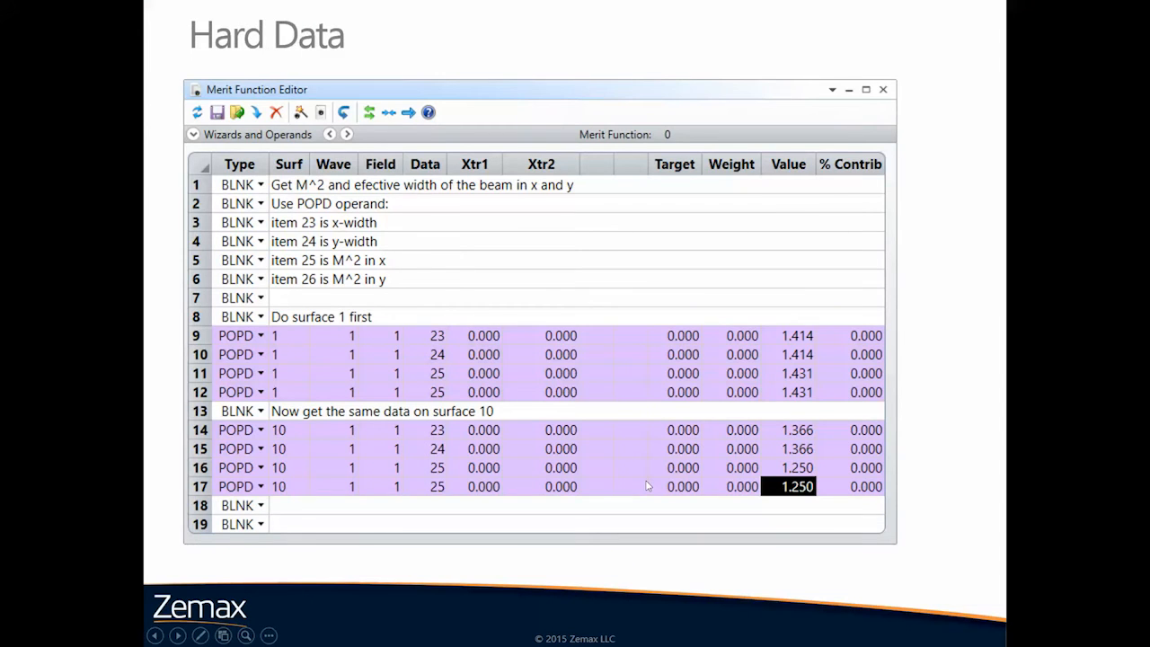
pyautogui.click(647, 486)
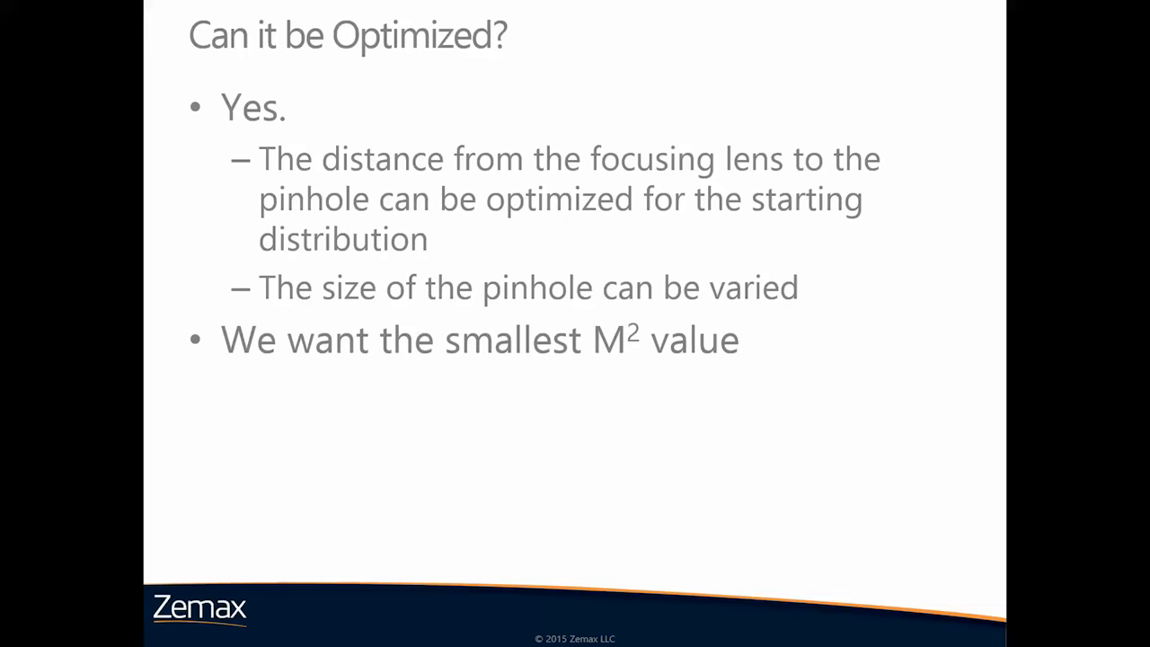
pyautogui.press('Right')
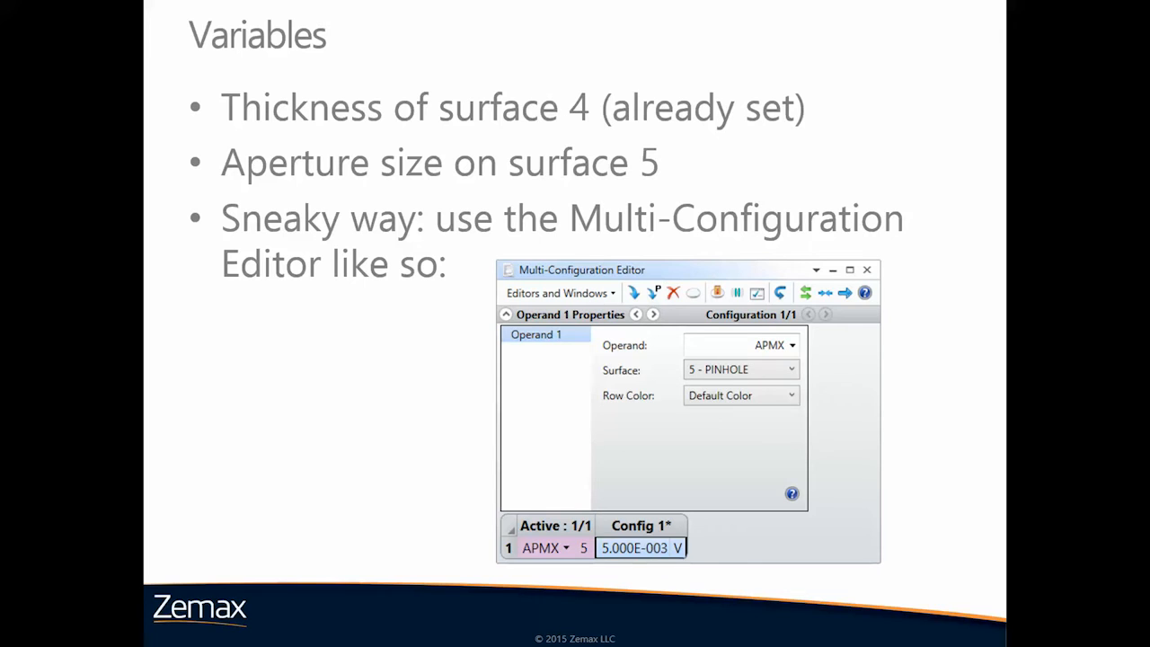
pyautogui.hotkey('alt', 'Tab')
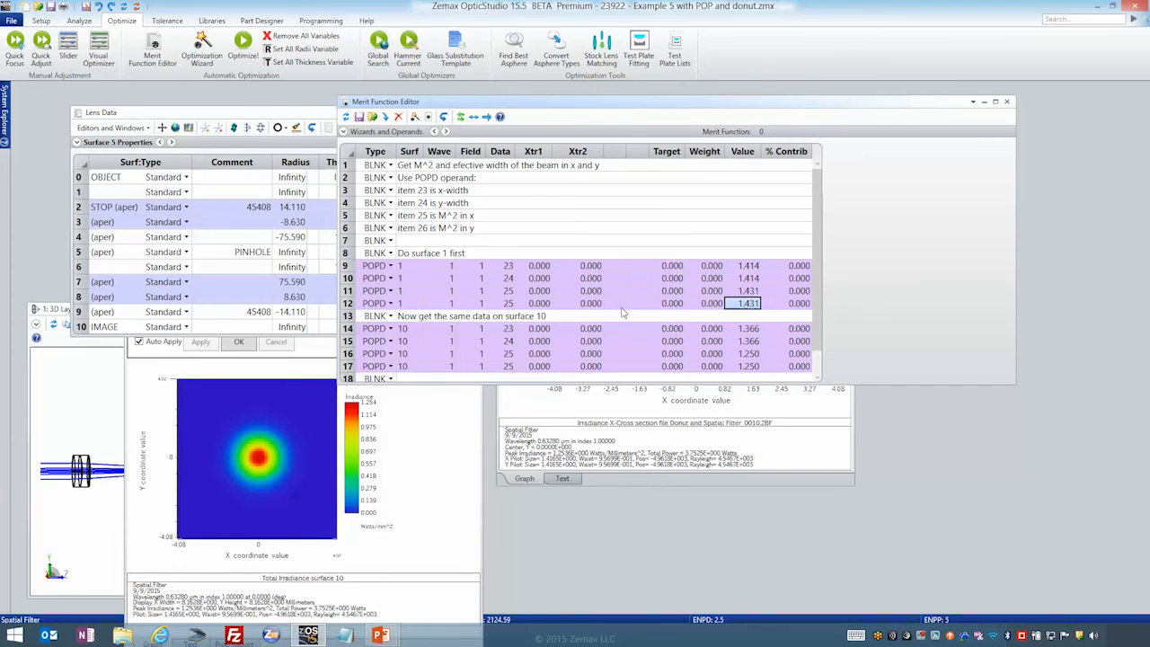
# - Move the Merit Function Editor aside and check the surface 4 thickness and the pinhole surface in the Lens Data editor
pyautogui.moveTo(463, 108); pyautogui.dragTo(638, 320)
pyautogui.click(346, 237)
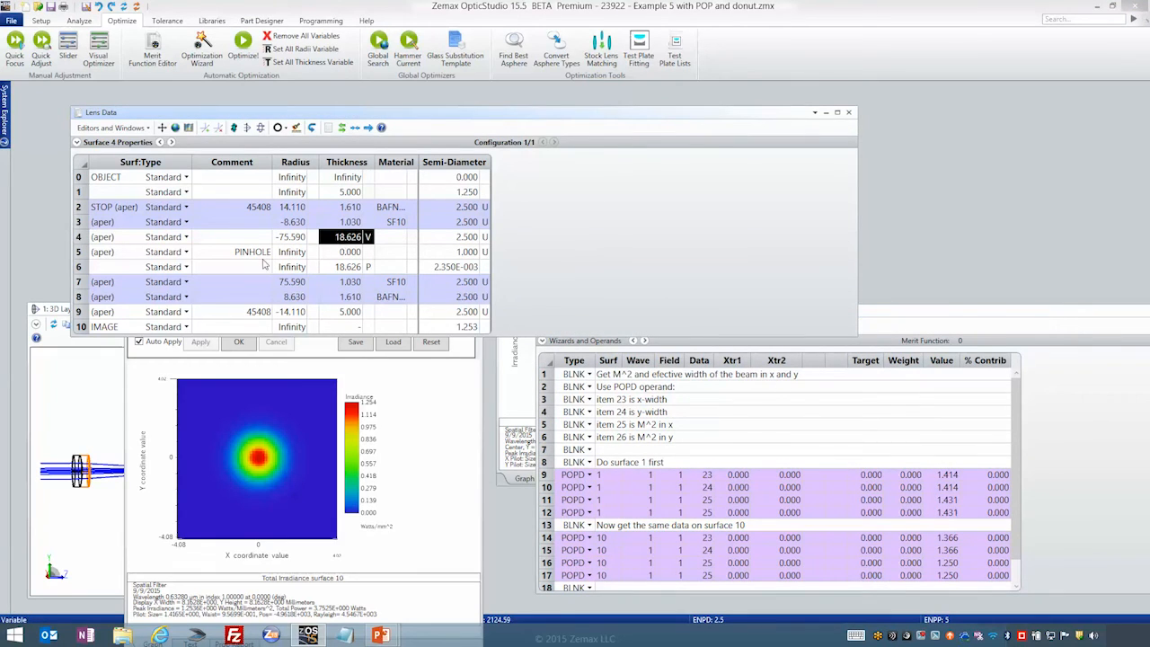
pyautogui.click(131, 254)
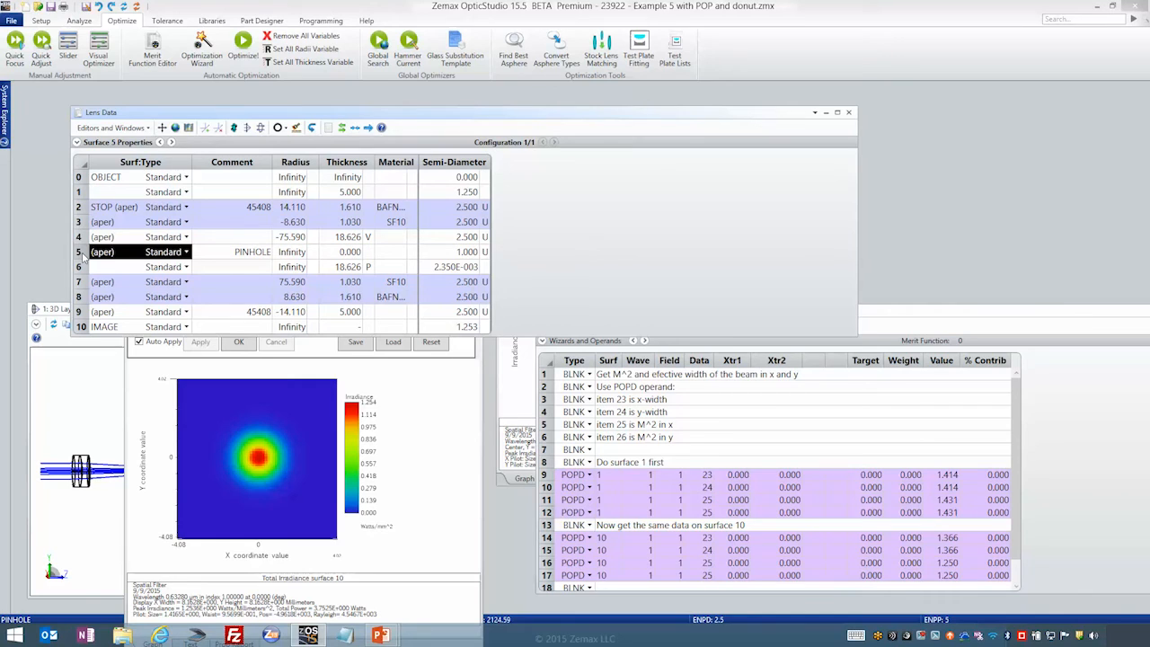
# - Open the Multi-Configuration Editor and place it over the Lens Data editor
pyautogui.click(79, 22)
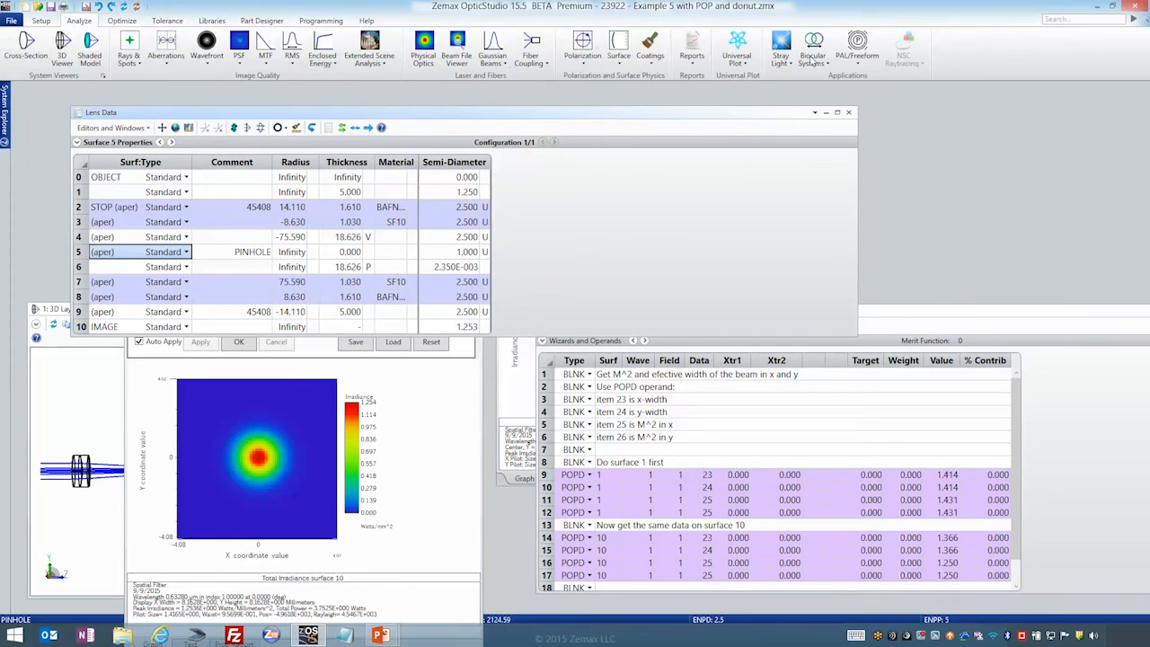
pyautogui.click(42, 21)
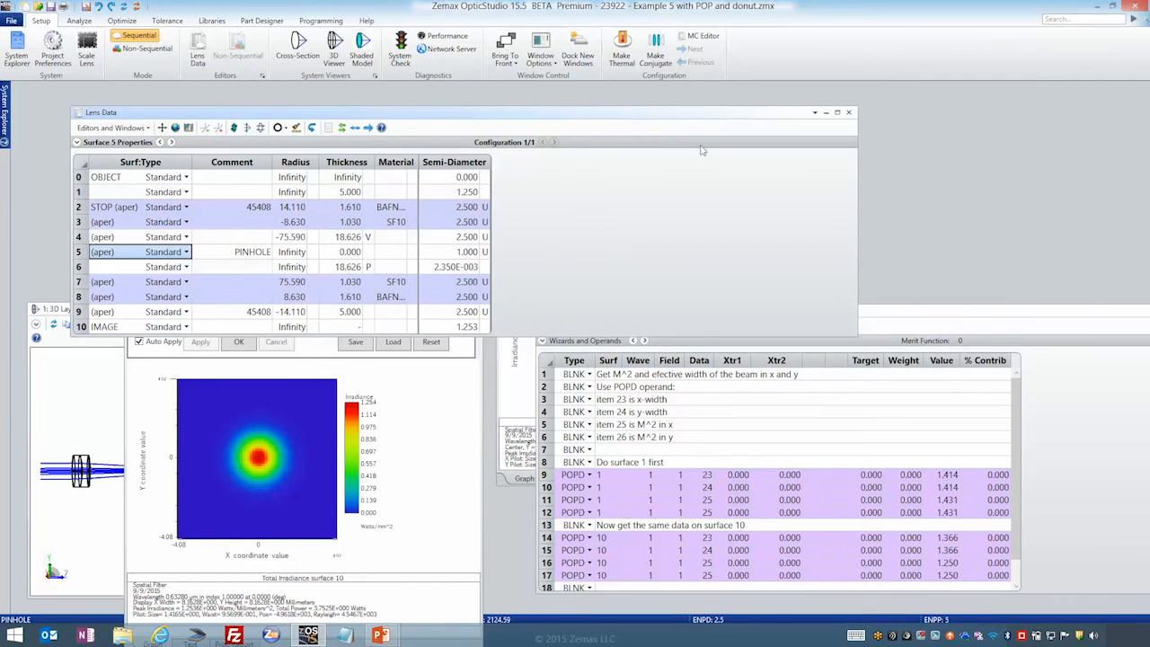
pyautogui.click(705, 38)
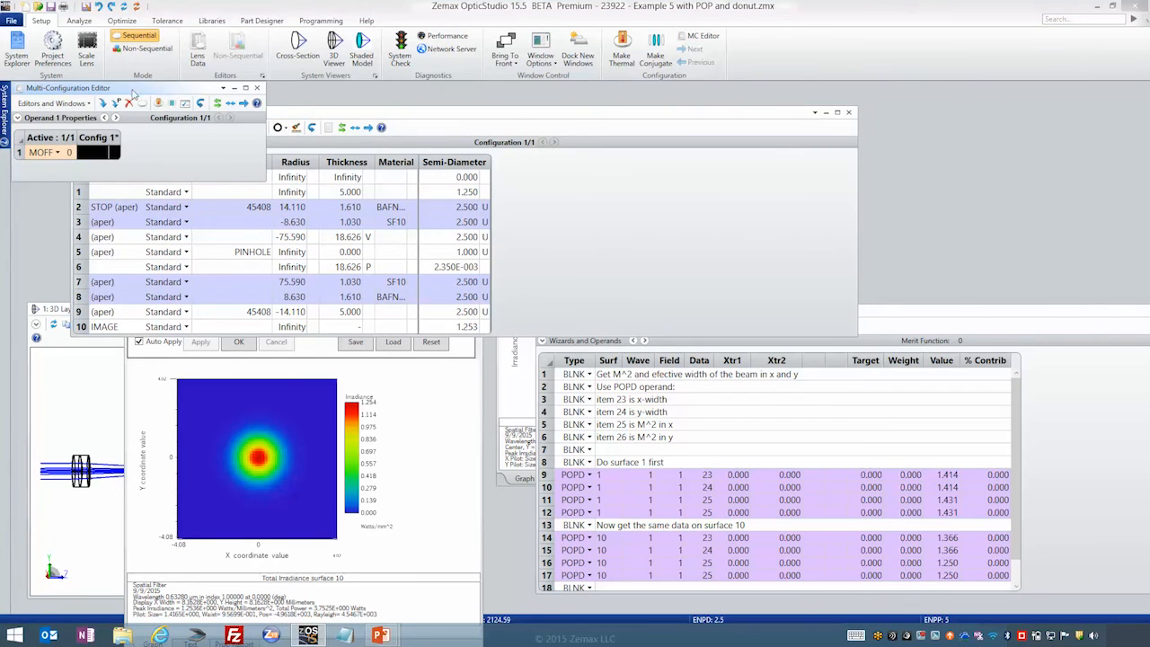
pyautogui.moveTo(133, 92); pyautogui.dragTo(278, 140)
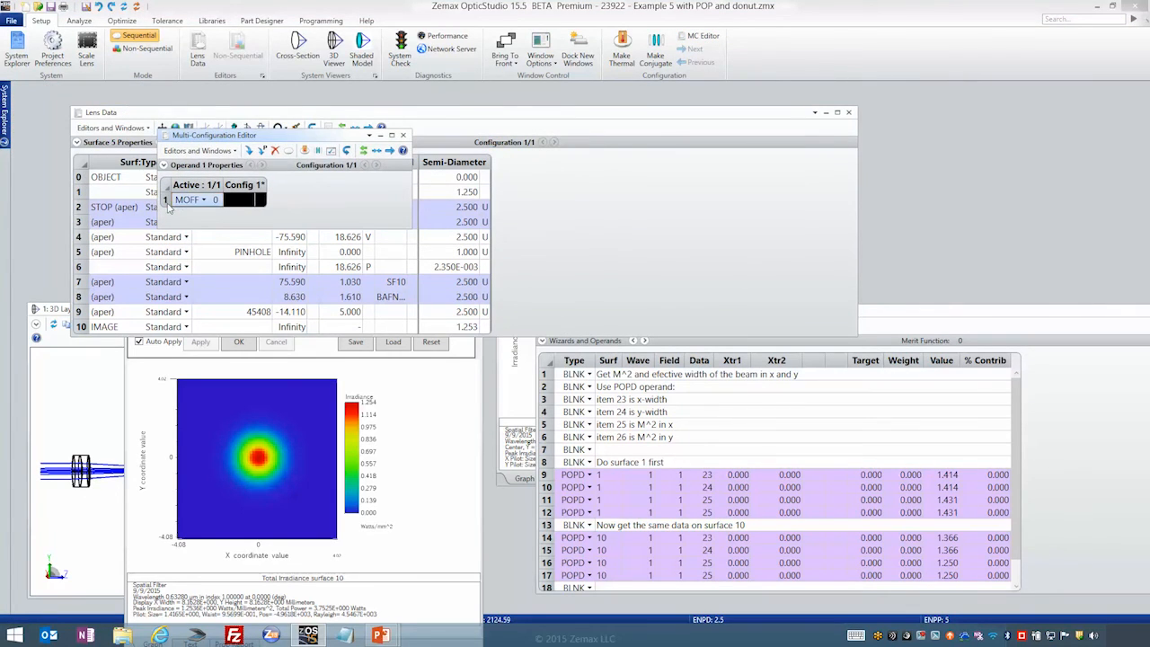
# - Set multi-configuration operand 1 to APMX on surface 5 - PINHOLE
pyautogui.click(168, 205)
pyautogui.click(323, 185)
pyautogui.write('apmx')
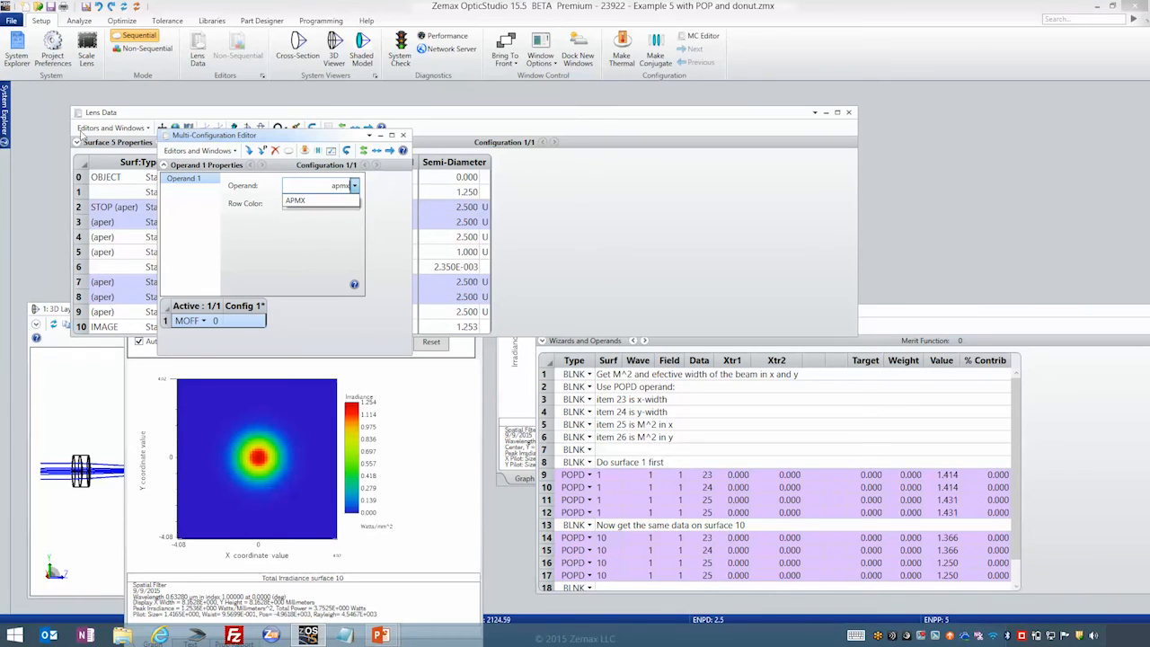
pyautogui.click(321, 202)
pyautogui.click(351, 204)
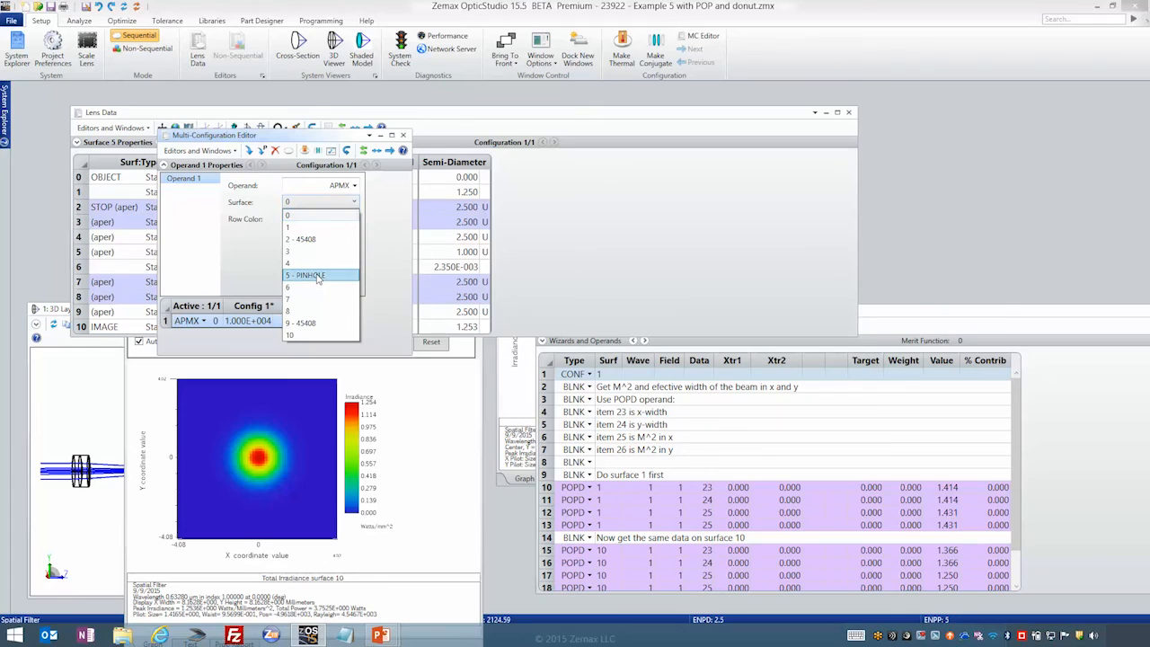
pyautogui.press('Escape')
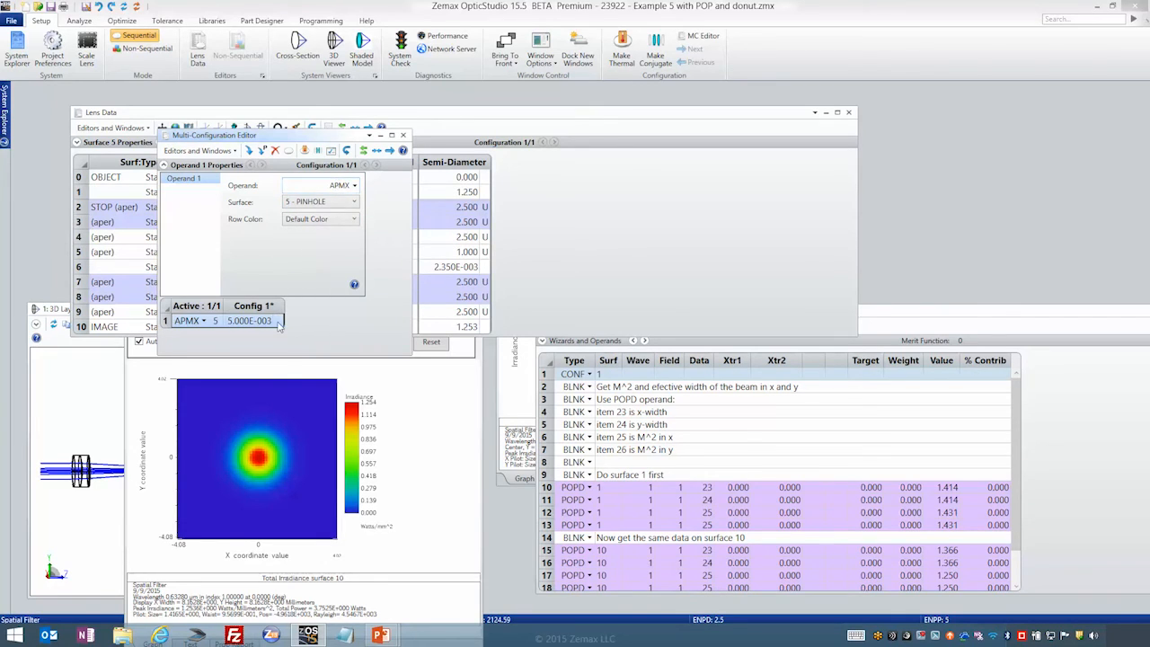
# - Make the pinhole's APMX aperture value in Config 1 a variable
pyautogui.click(279, 322)
pyautogui.click(265, 357)
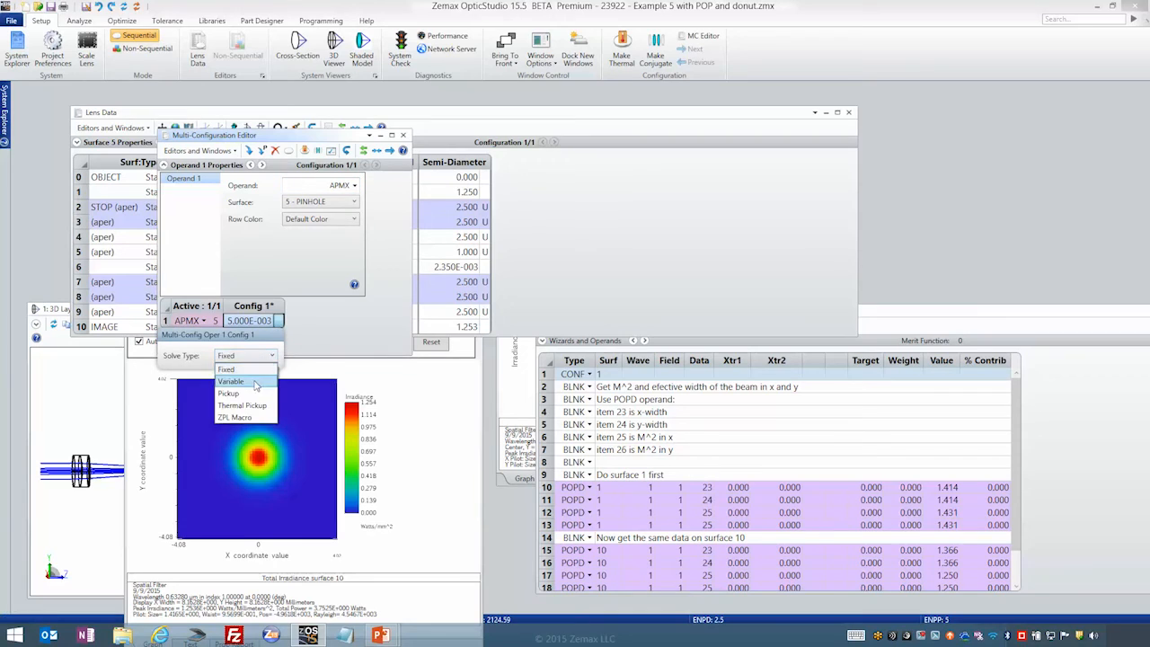
pyautogui.click(256, 383)
pyautogui.click(334, 330)
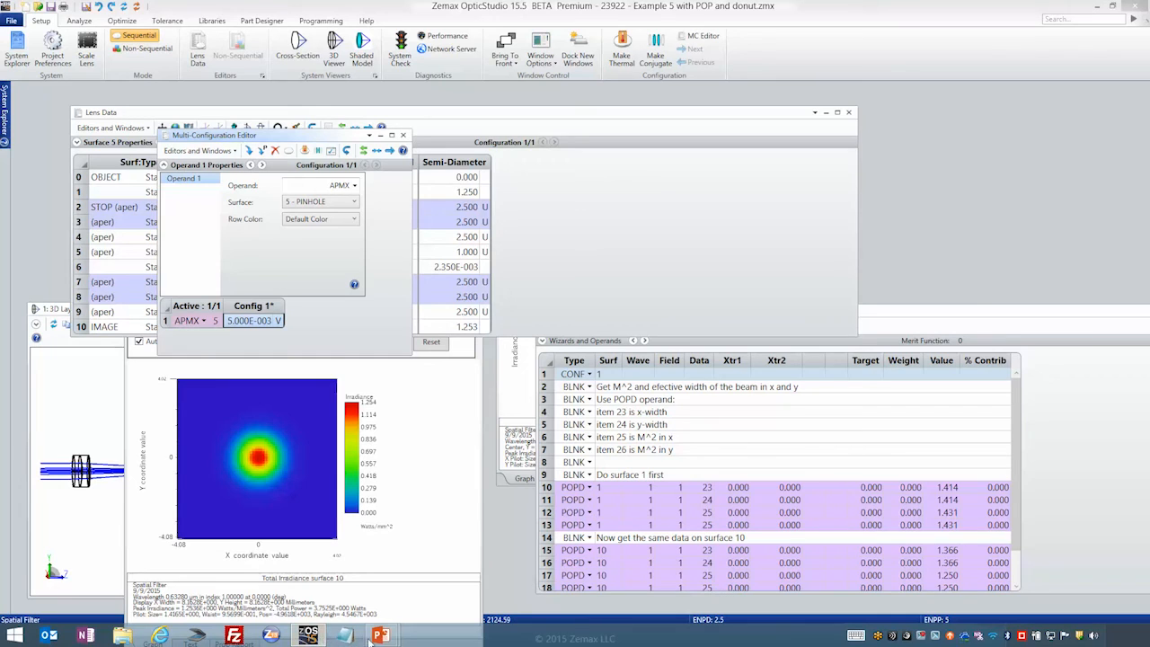
# - Switch to the PowerPoint slide show, view the Merit Function slide, and return to OpticStudio
pyautogui.click(494, 562)
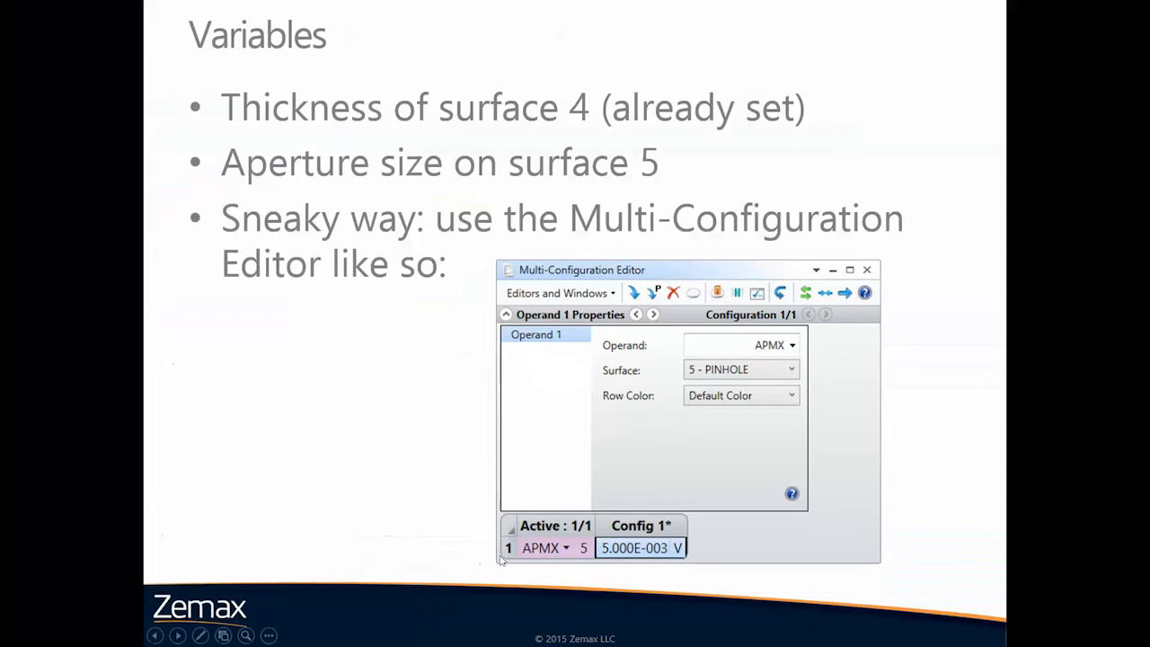
pyautogui.click(501, 560)
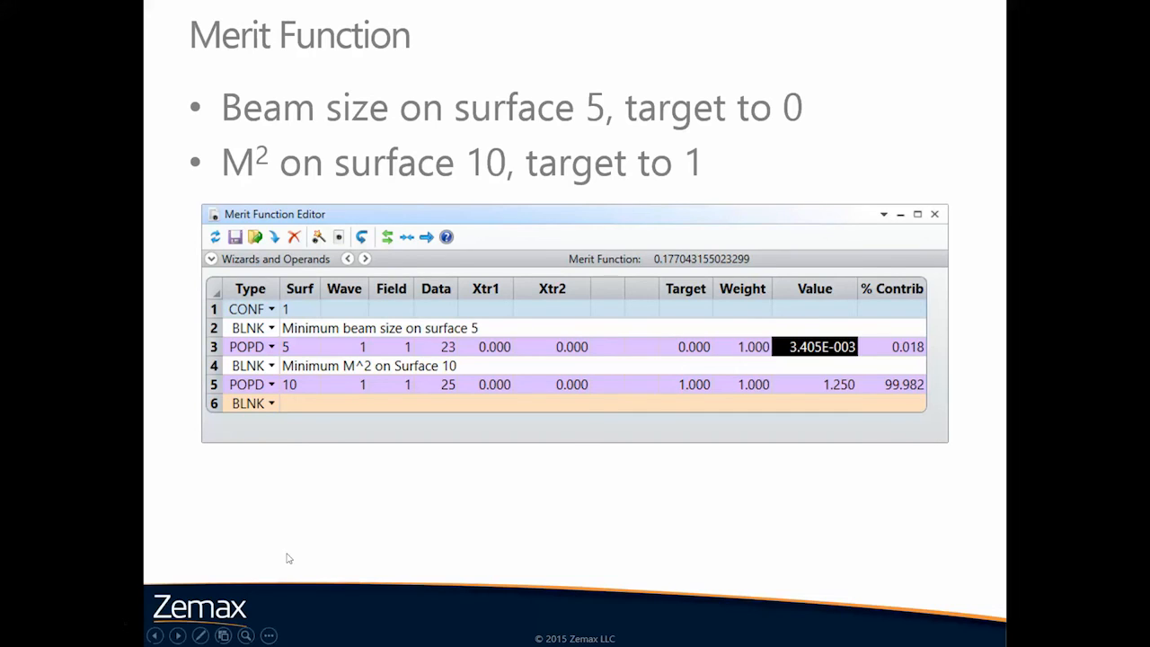
pyautogui.hotkey('alt', 'Tab')
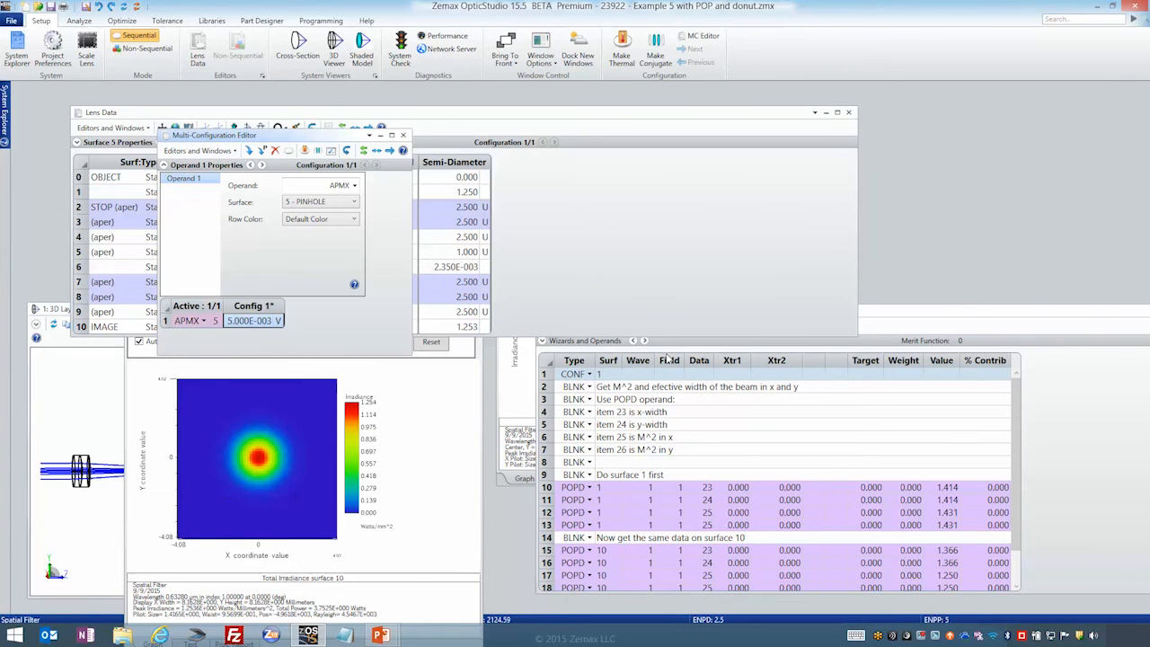
# - Bring the Merit Function Editor into view and delete all operands below the CONF row
pyautogui.moveTo(683, 314); pyautogui.dragTo(523, 154)
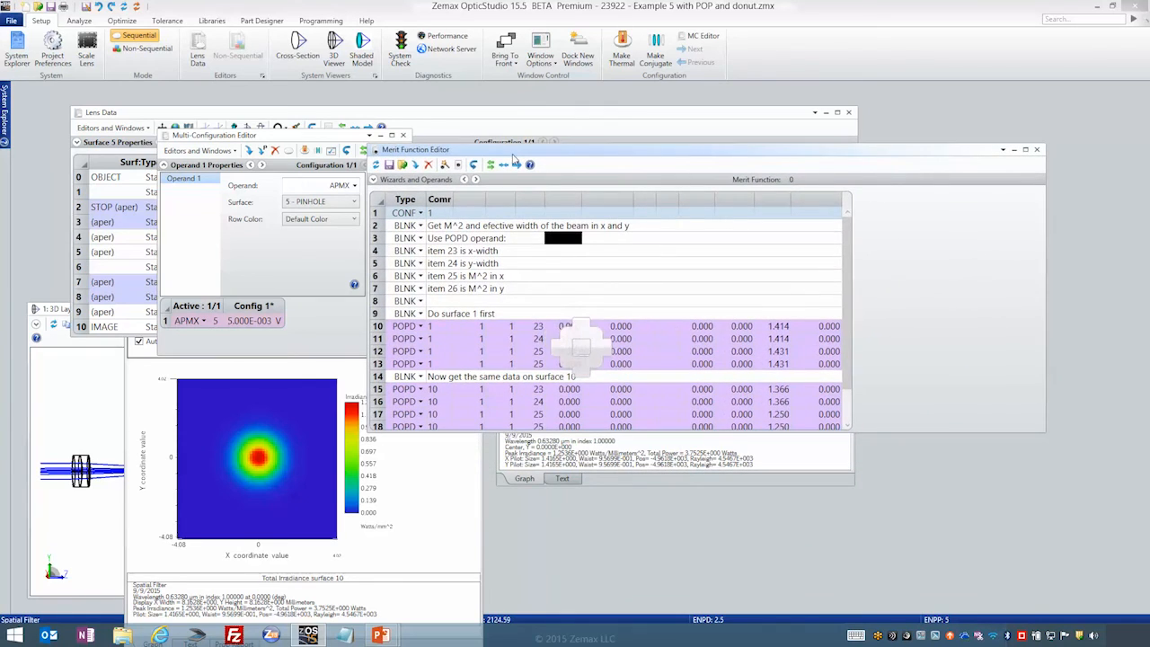
pyautogui.click(440, 225)
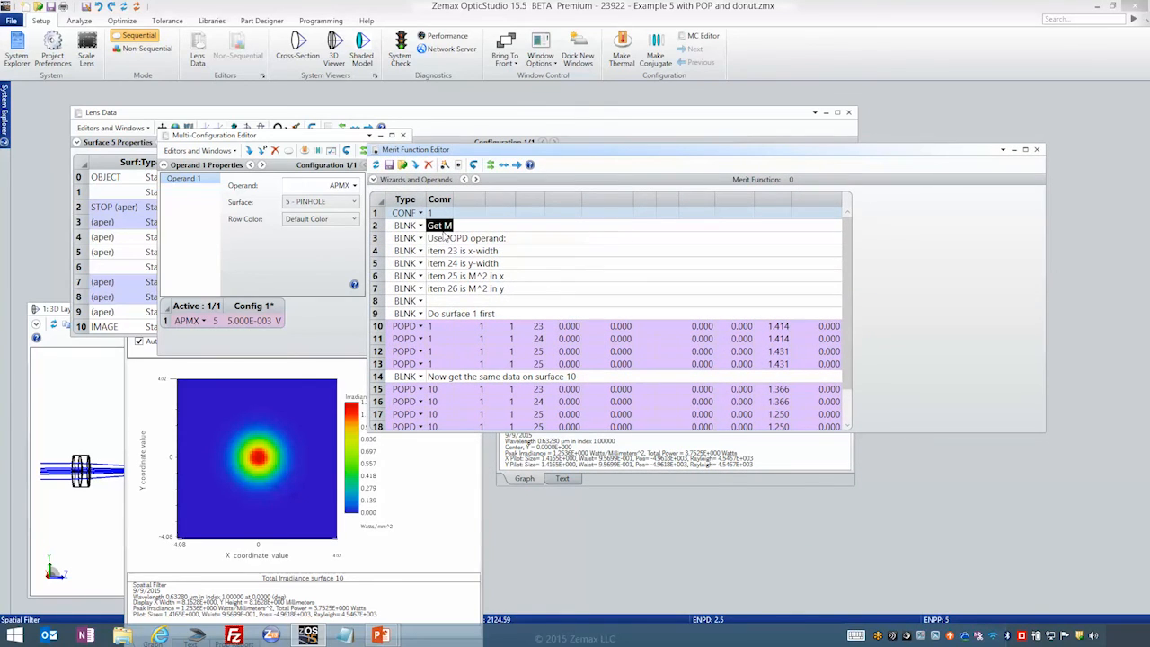
pyautogui.click(429, 166)
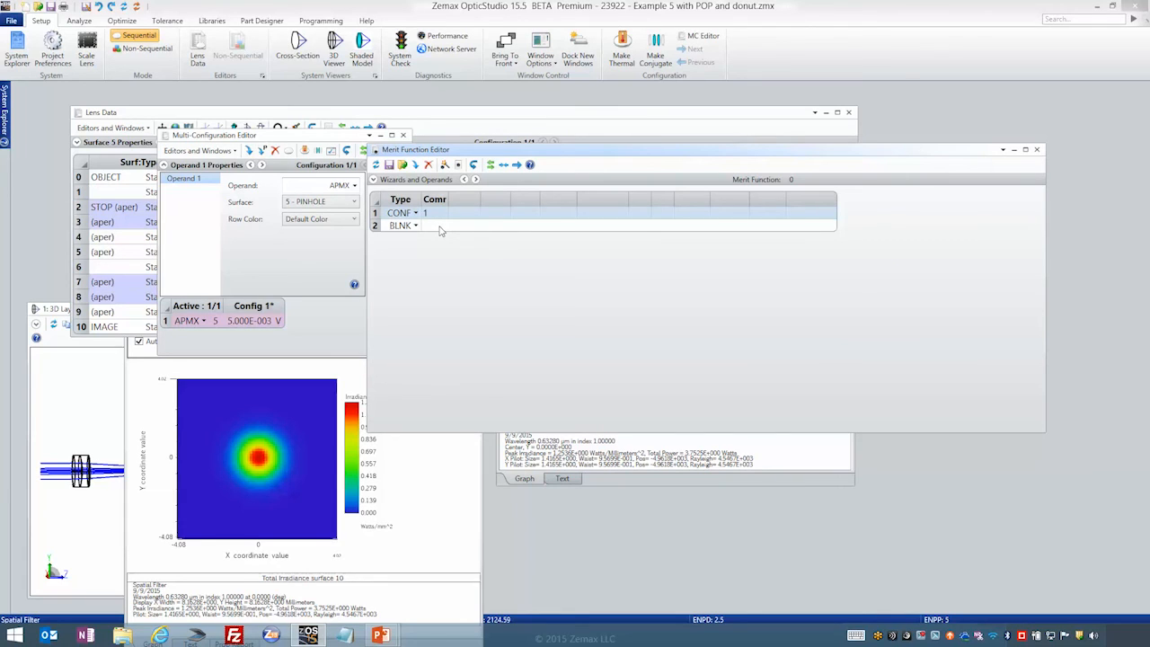
# - Insert nine more blank operand rows below the CONF row in the Merit Function Editor
pyautogui.click(516, 225)
pyautogui.press('Insert')
pyautogui.press('Insert')
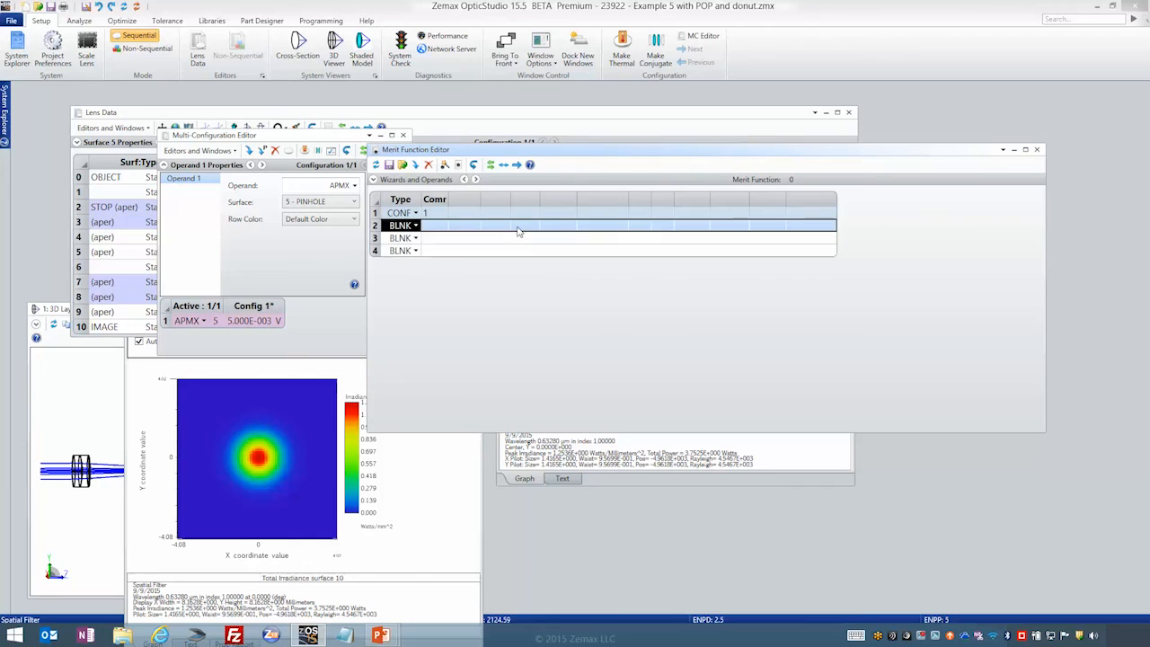
pyautogui.press('Insert')
pyautogui.press('Insert')
pyautogui.press('Insert')
pyautogui.press('Insert')
pyautogui.press('Insert')
pyautogui.press('Insert')
pyautogui.press('Insert')
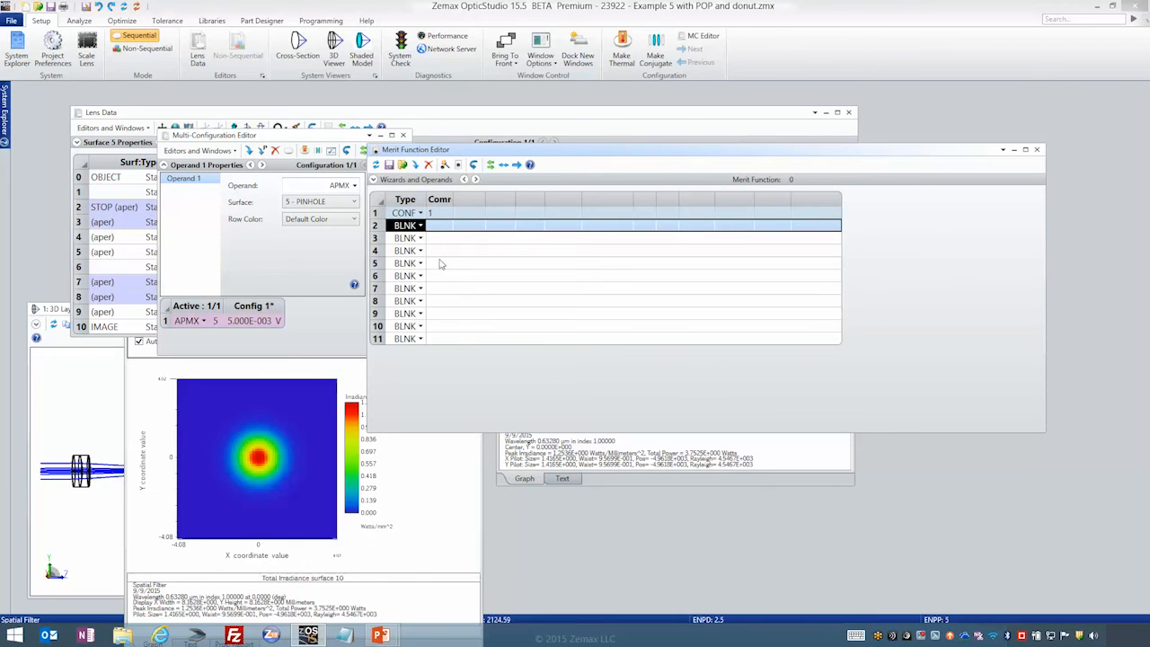
# - Enter the comment "smallest beam on surface 5" in the blank operand in row 2 of the Merit Function Editor
pyautogui.click(446, 229)
pyautogui.write('s')
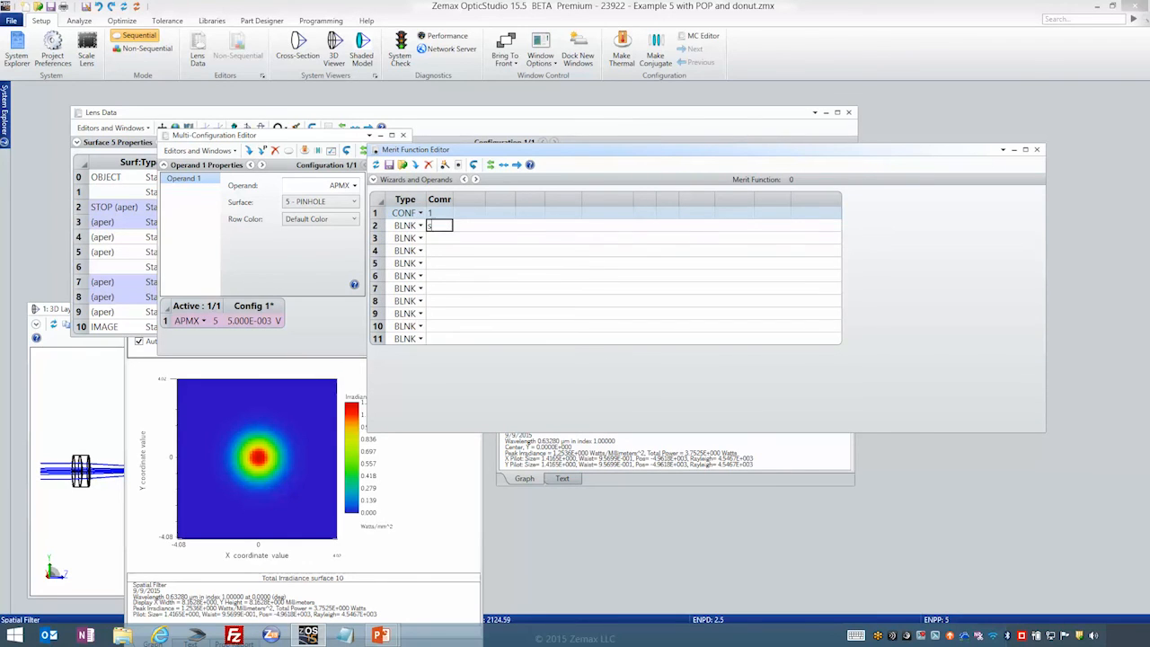
pyautogui.write('mallest beam on surface 5')
pyautogui.click(439, 240)
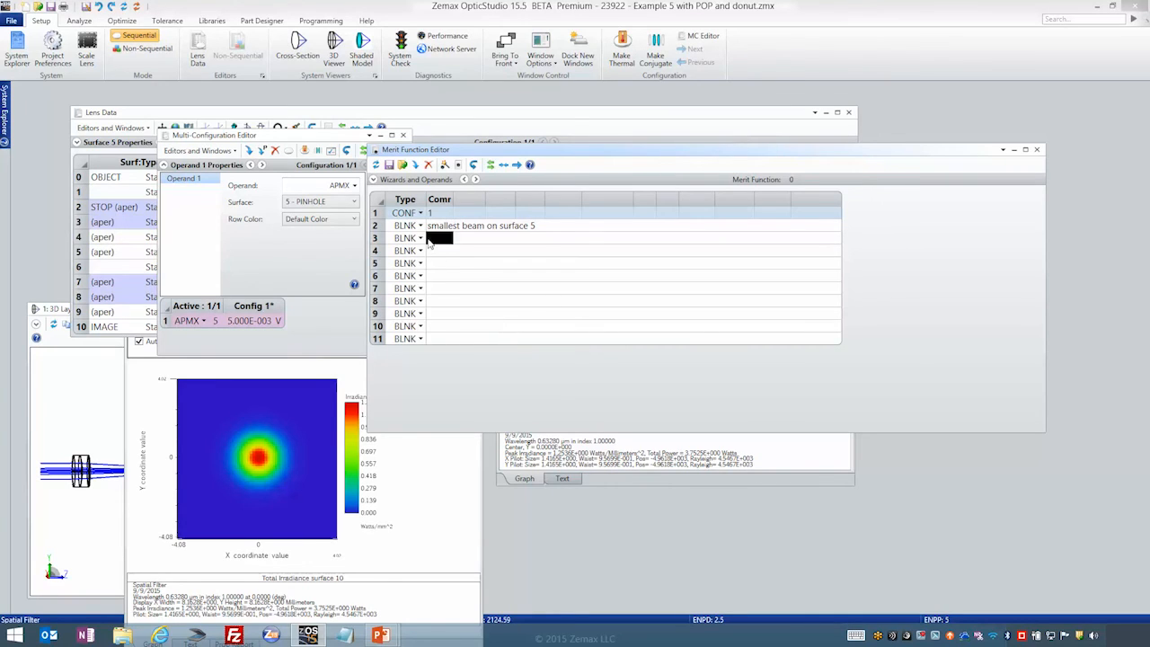
# - Change merit function row 3 to a POPD operand with Surf 5, Wave 1 and Field 1
pyautogui.click(406, 238)
pyautogui.write('POPD')
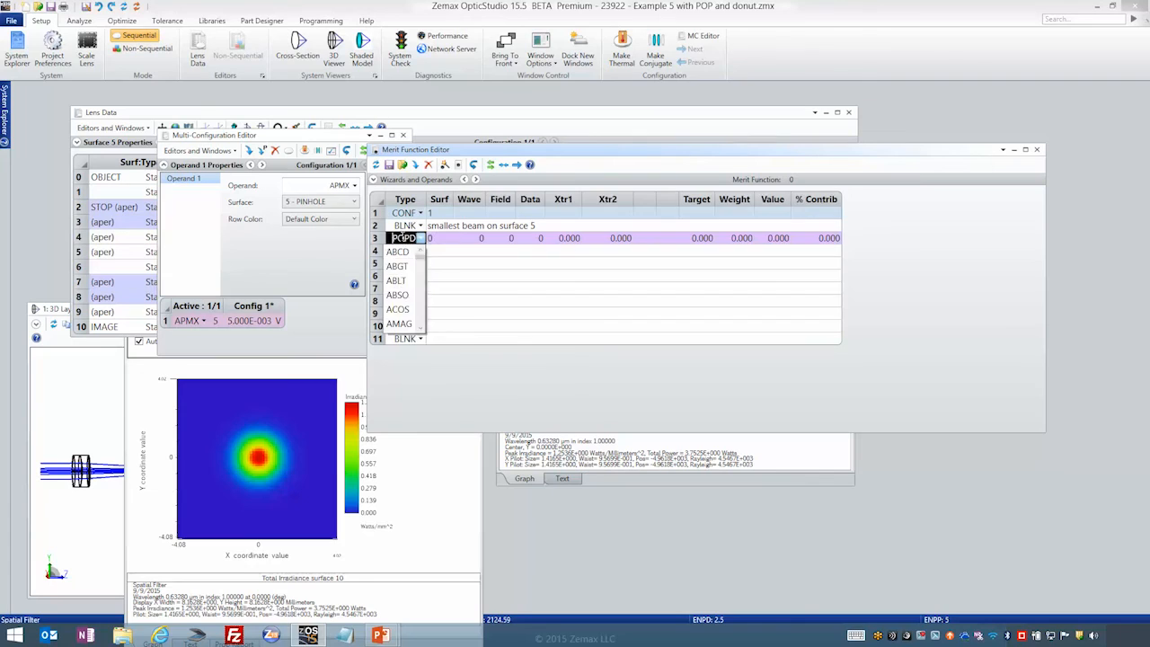
pyautogui.press('Tab')
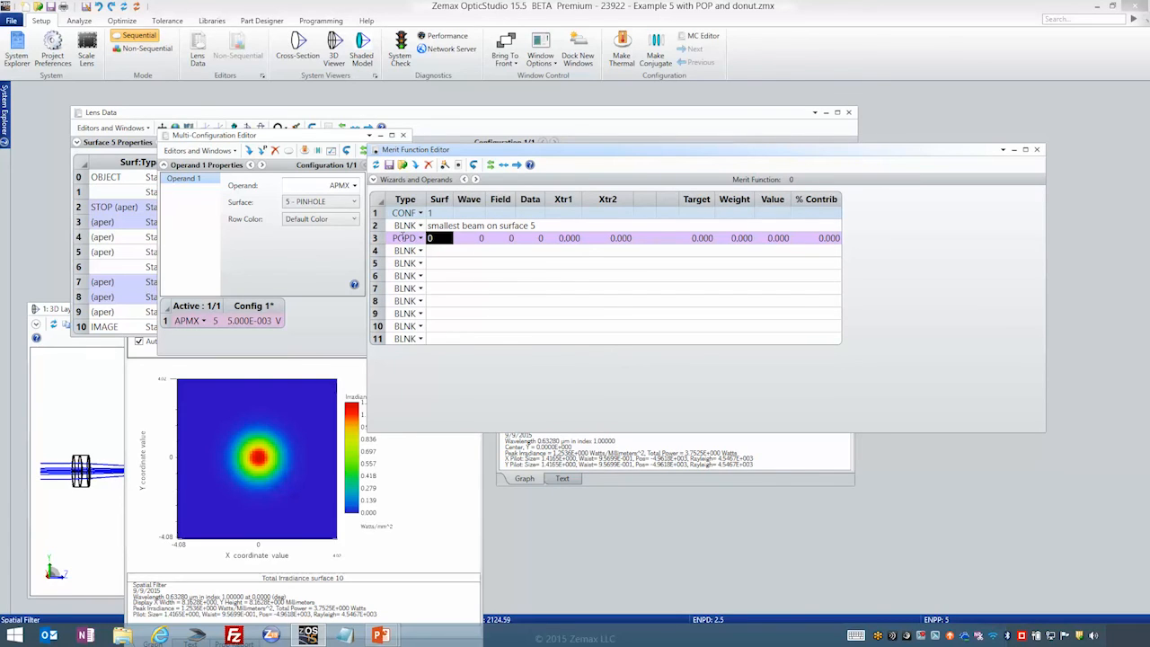
pyautogui.write('5')
pyautogui.press('Tab')
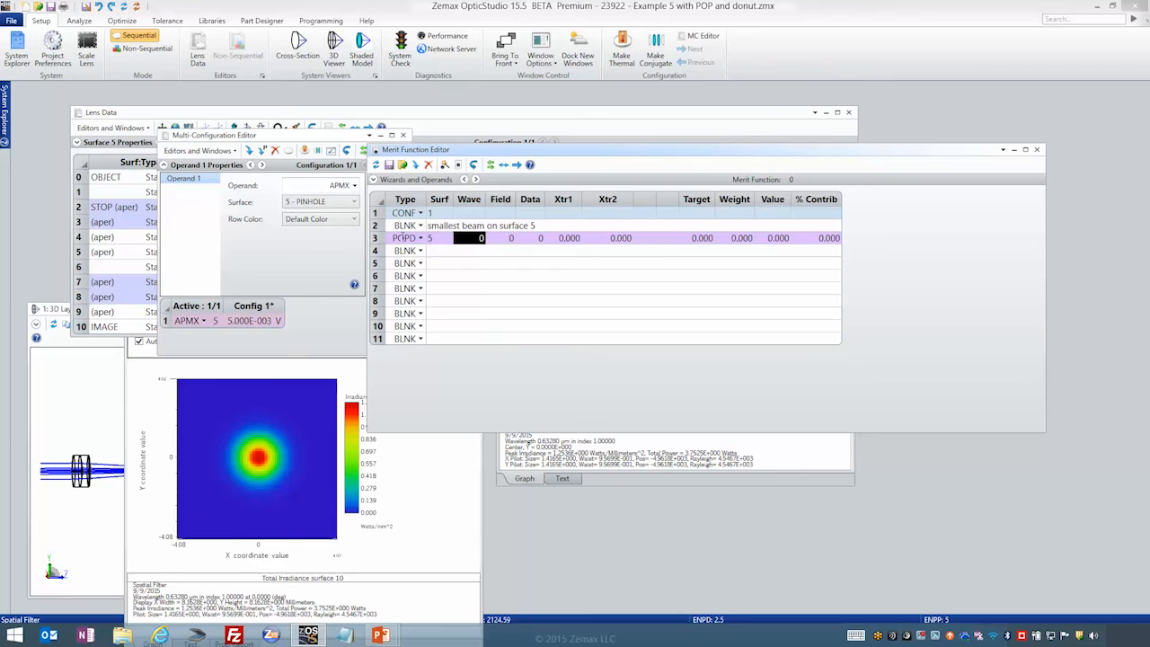
pyautogui.write('1')
pyautogui.press('Tab')
pyautogui.write('1')
pyautogui.press('Tab')
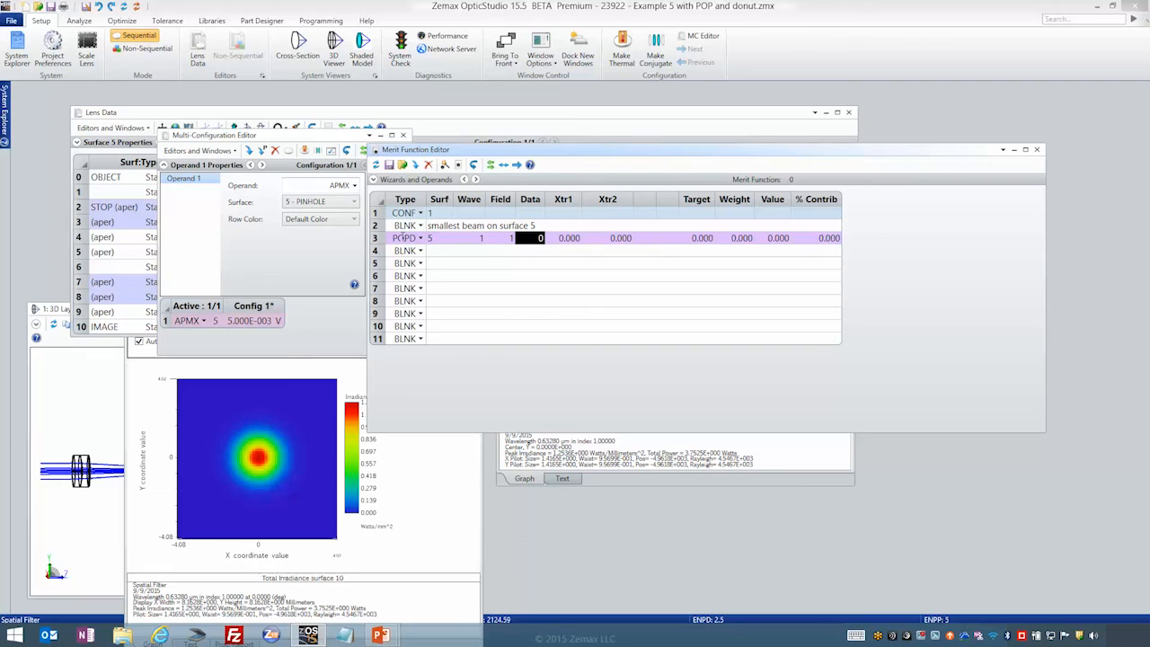
# - Set the row 3 POPD operand's Data to 23 and its Weight to 1
pyautogui.write('23')
pyautogui.press('Tab')
pyautogui.press('Tab')
pyautogui.press('Tab')
pyautogui.press('Tab')
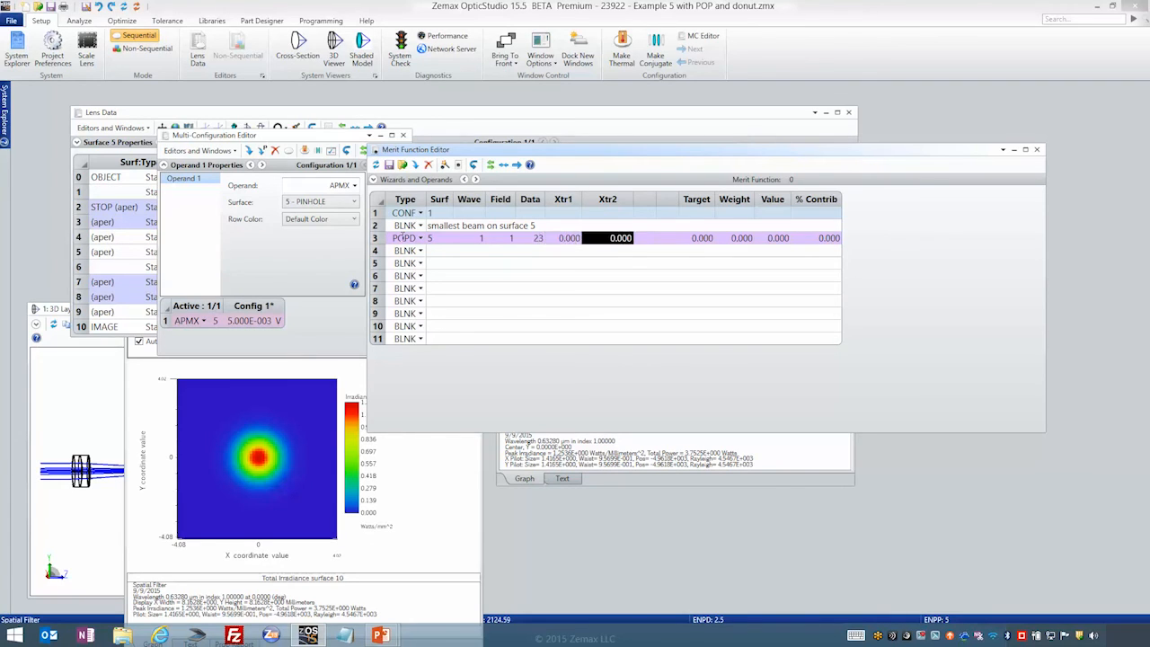
pyautogui.press('Tab')
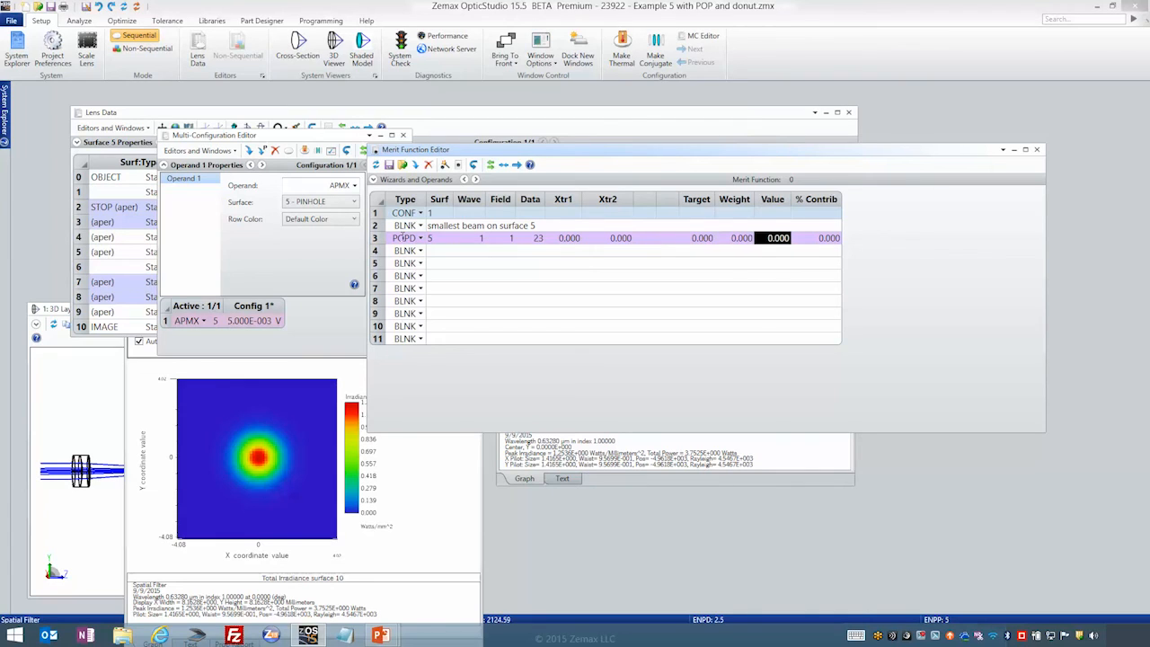
pyautogui.write('1')
pyautogui.press('Tab')
# - Enter the comment "smallest m2 on surface 10" in the blank operand in row 4
pyautogui.press('Down')
pyautogui.press('Left')
pyautogui.press('Left')
pyautogui.press('Left')
pyautogui.press('Left')
pyautogui.write('smale')
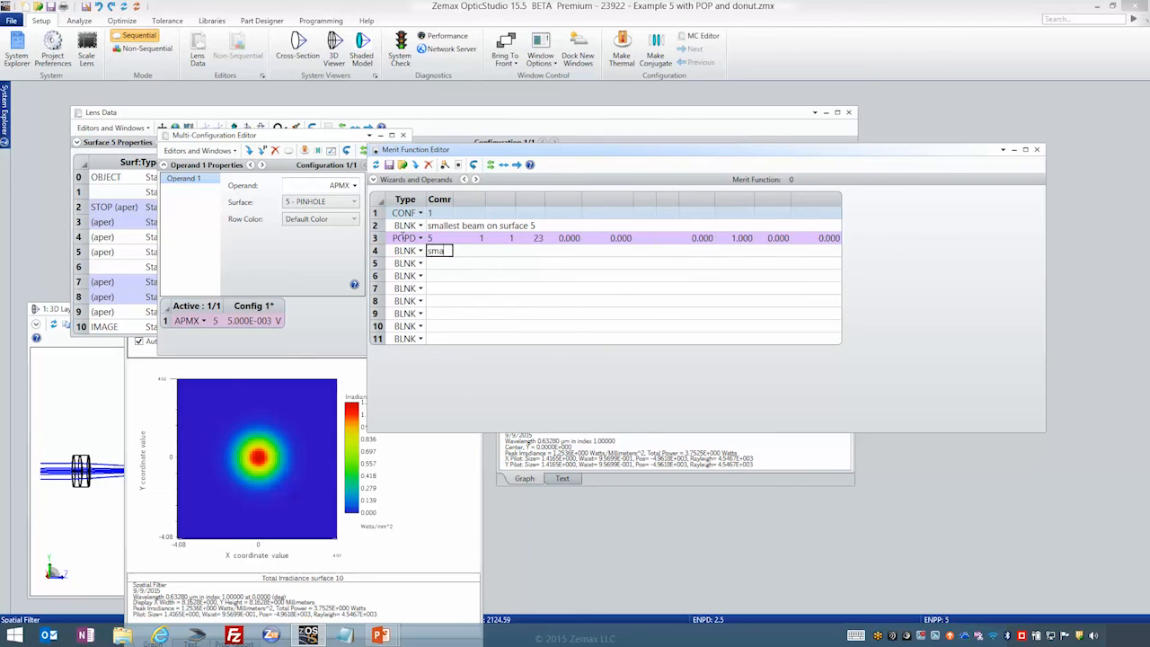
pyautogui.press('BackSpace')
pyautogui.press('BackSpace')
pyautogui.write('lest m2 on surface 10')
pyautogui.press('Return')
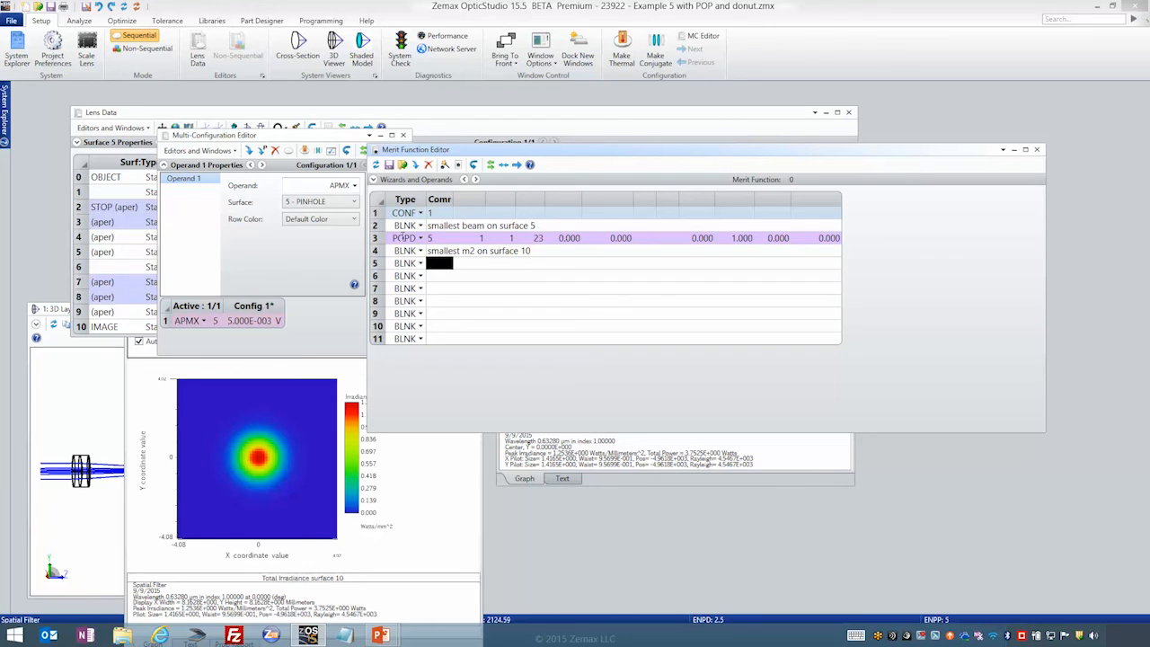
# - Change merit function row 5 to a POPD operand with Surf 10, Wave 1, Field 1 and Data 25
pyautogui.press('Left')
pyautogui.write('POPD')
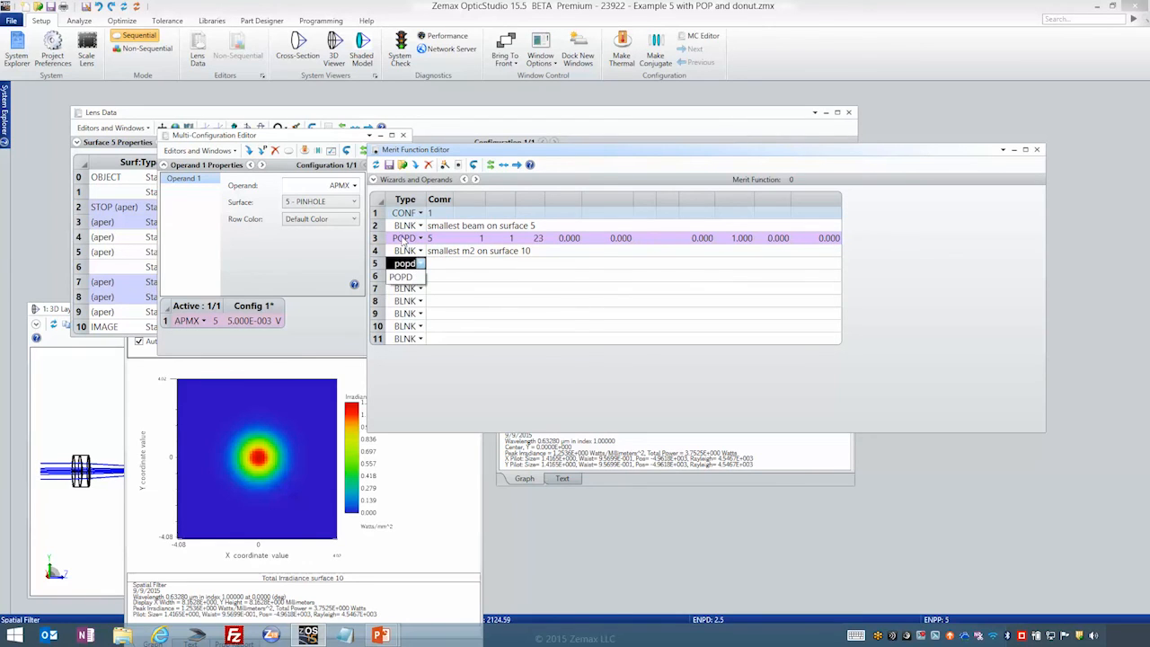
pyautogui.press('Return')
pyautogui.write('10')
pyautogui.press('Return')
pyautogui.write('1')
pyautogui.press('Return')
pyautogui.write('1')
pyautogui.press('Return')
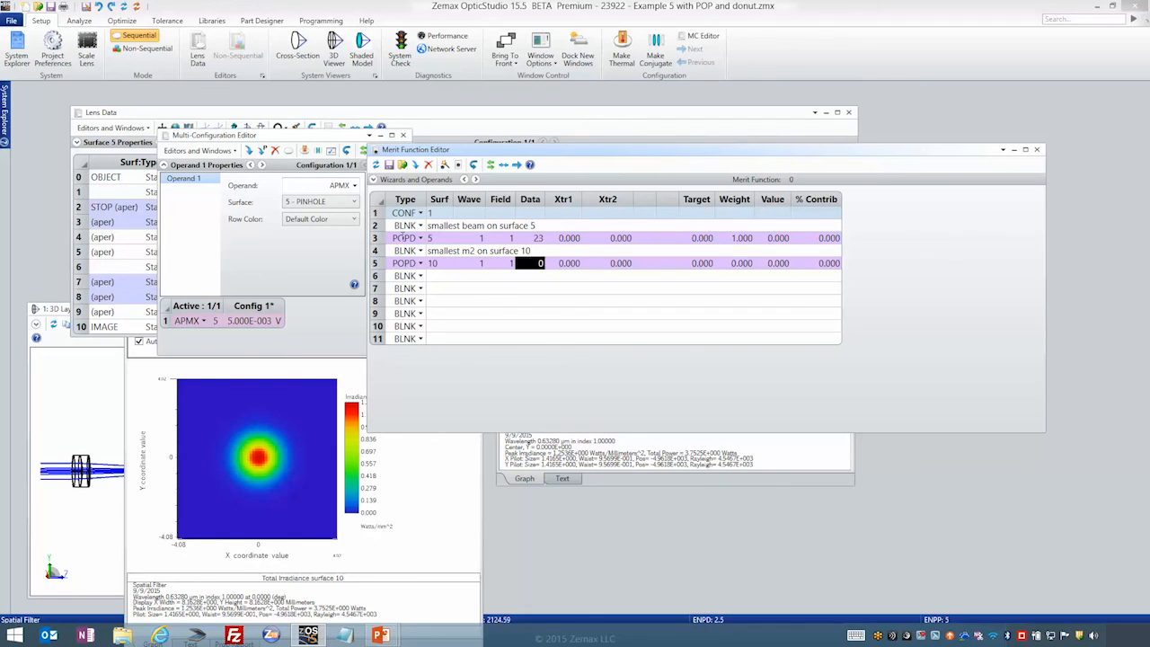
pyautogui.write('25')
pyautogui.press('Return')
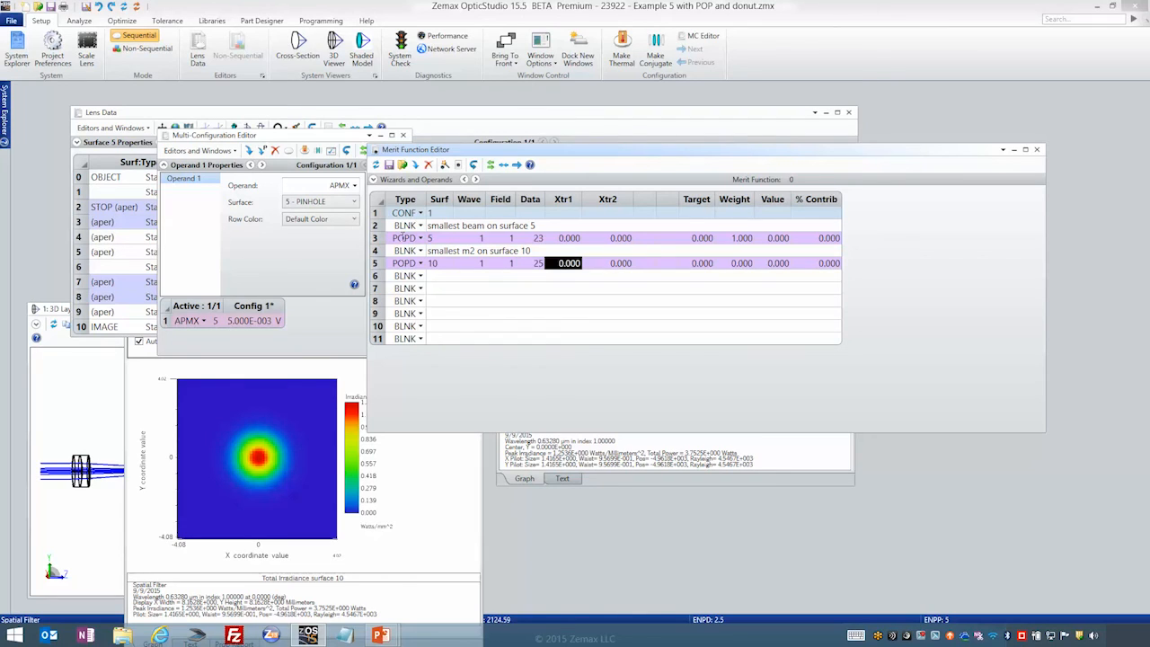
# - Set both the Target and the Weight of the surface 10 POPD operand to 1
pyautogui.press('Right')
pyautogui.press('Right')
pyautogui.press('Right')
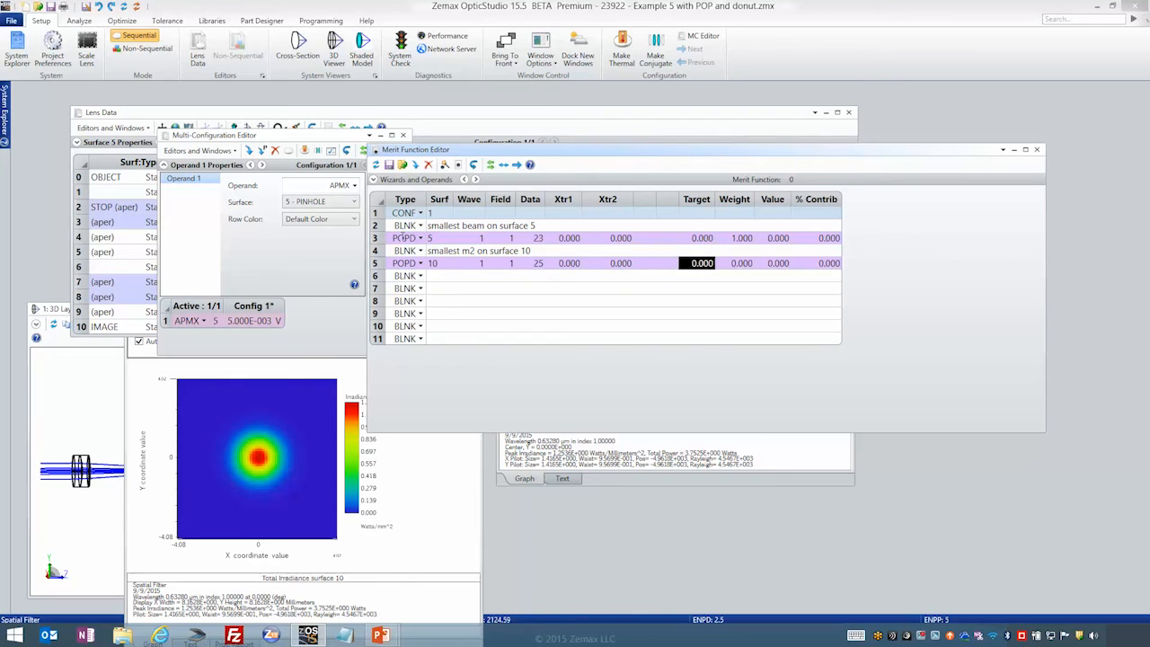
pyautogui.write('1')
pyautogui.press('Return')
pyautogui.write('1')
pyautogui.press('Return')
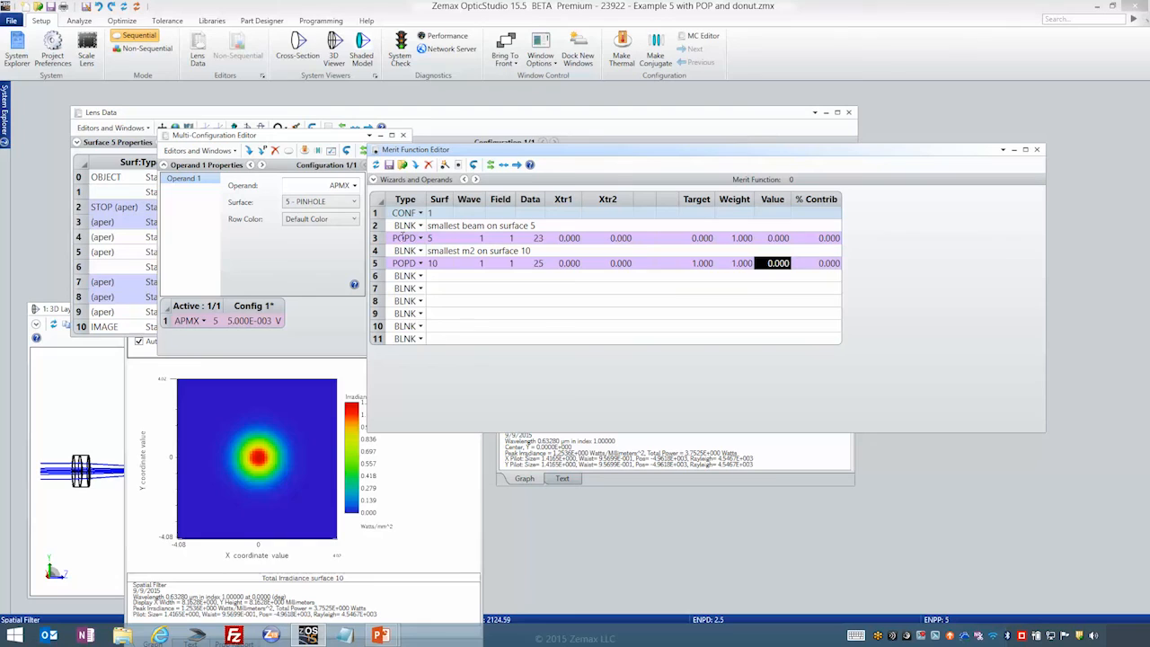
pyautogui.click(693, 262)
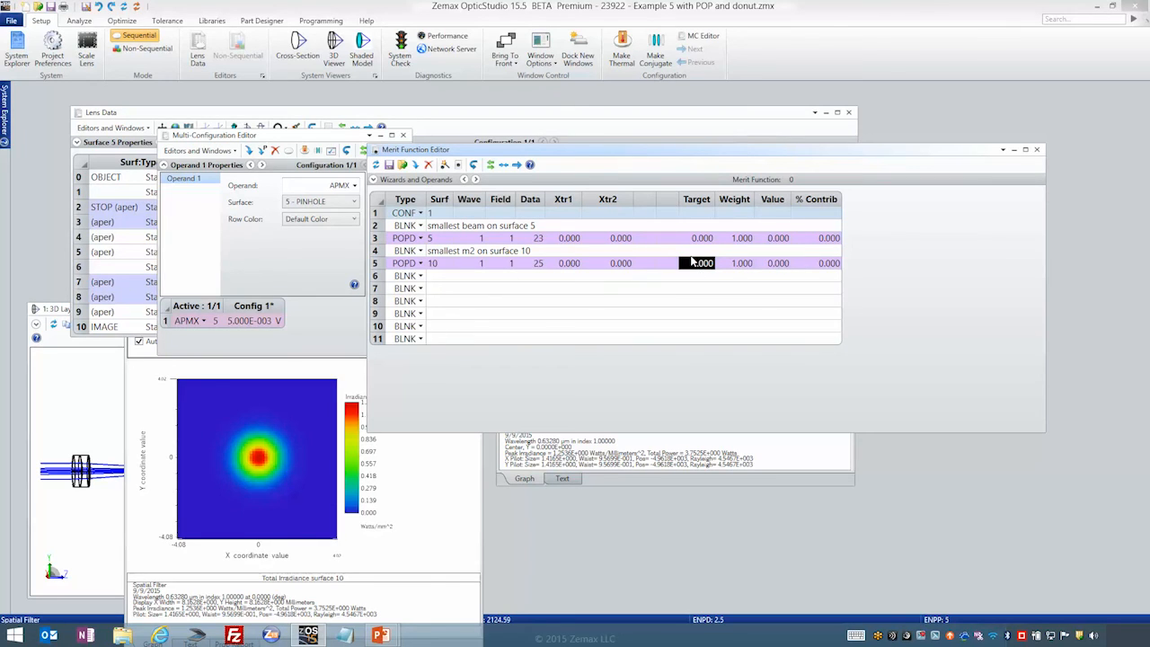
pyautogui.write('1')
# - Run a local optimization with the Orthogonal Descent algorithm for 1 Cycle, and exit the optimizer when it finishes
pyautogui.click(126, 23)
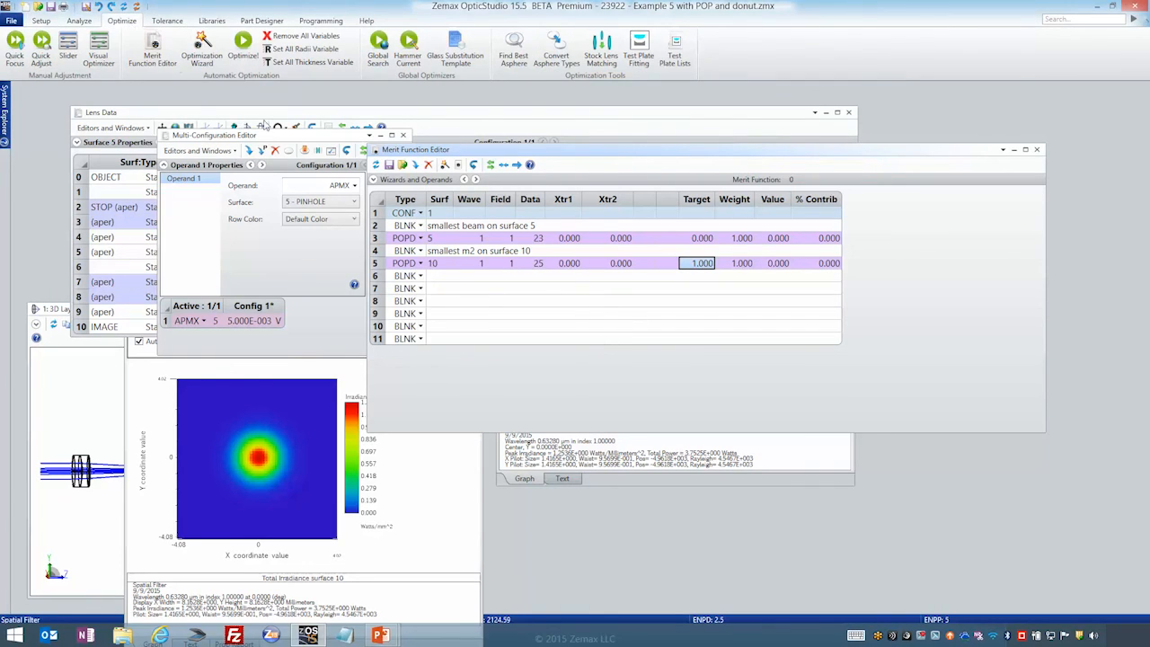
pyautogui.click(242, 49)
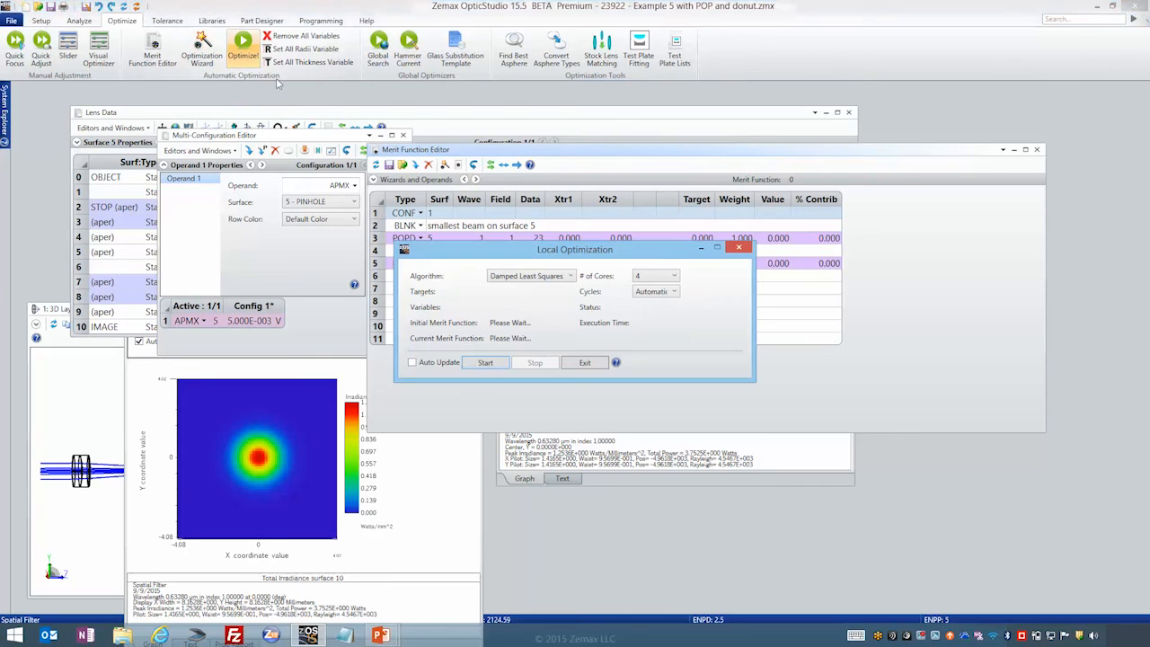
pyautogui.moveTo(496, 249); pyautogui.dragTo(612, 333)
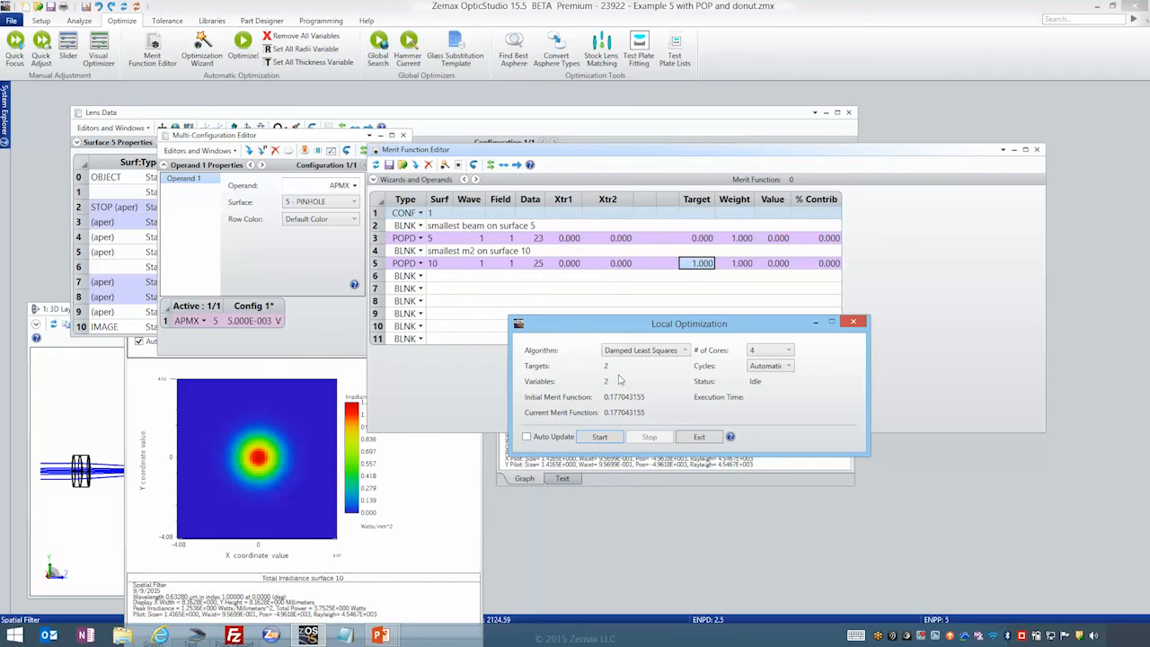
pyautogui.click(642, 350)
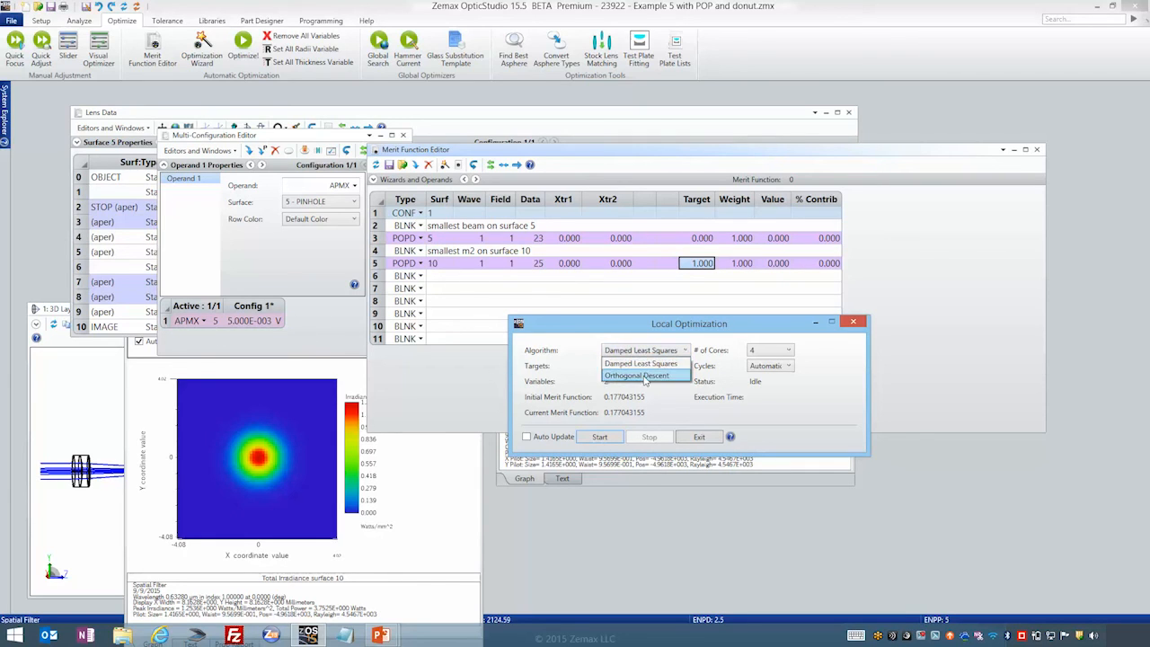
pyautogui.click(644, 376)
pyautogui.click(774, 370)
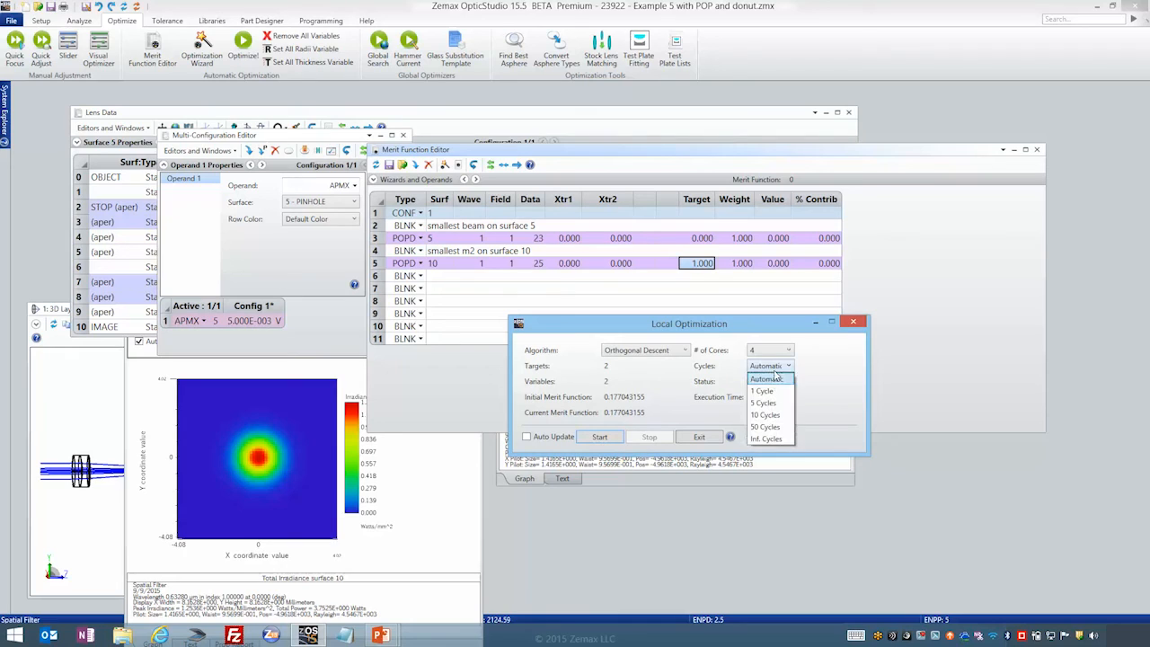
pyautogui.click(768, 391)
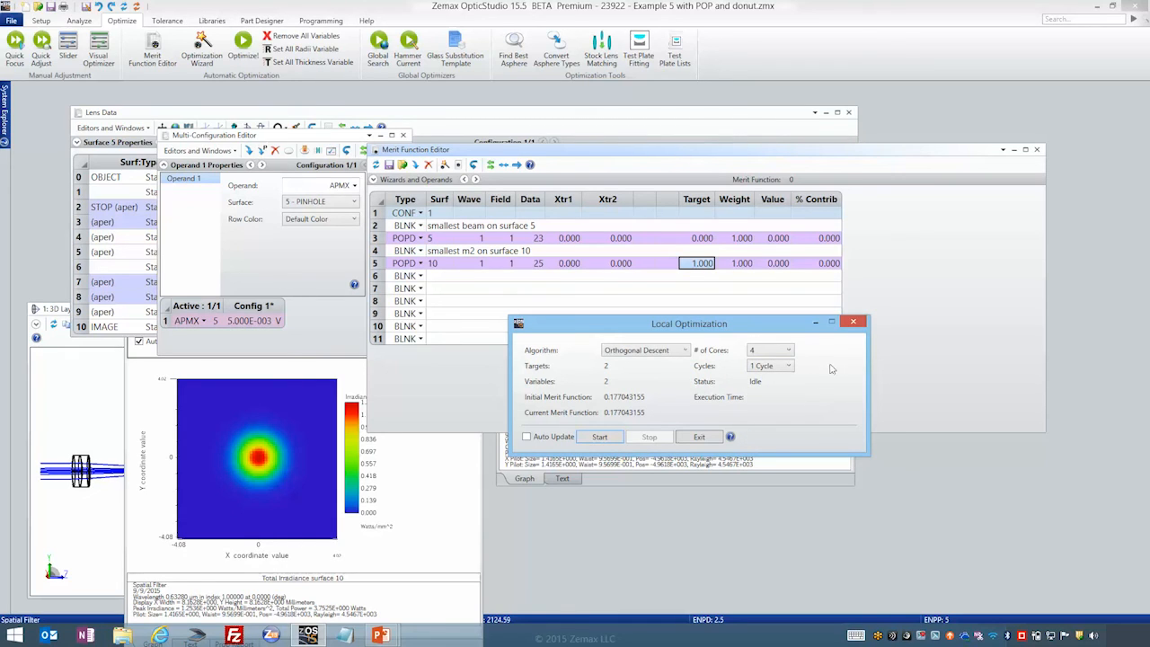
pyautogui.click(599, 438)
pyautogui.click(698, 437)
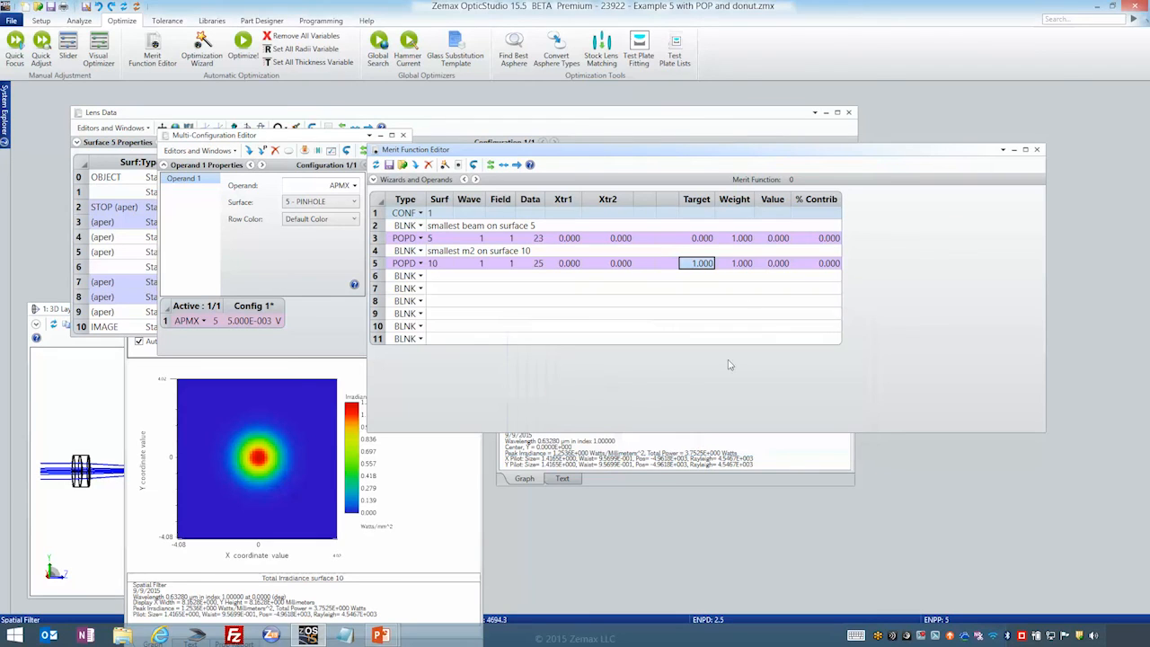
# - Update the merit function and widen its Value column to read the optimized beam size and M^2 values
pyautogui.click(376, 166)
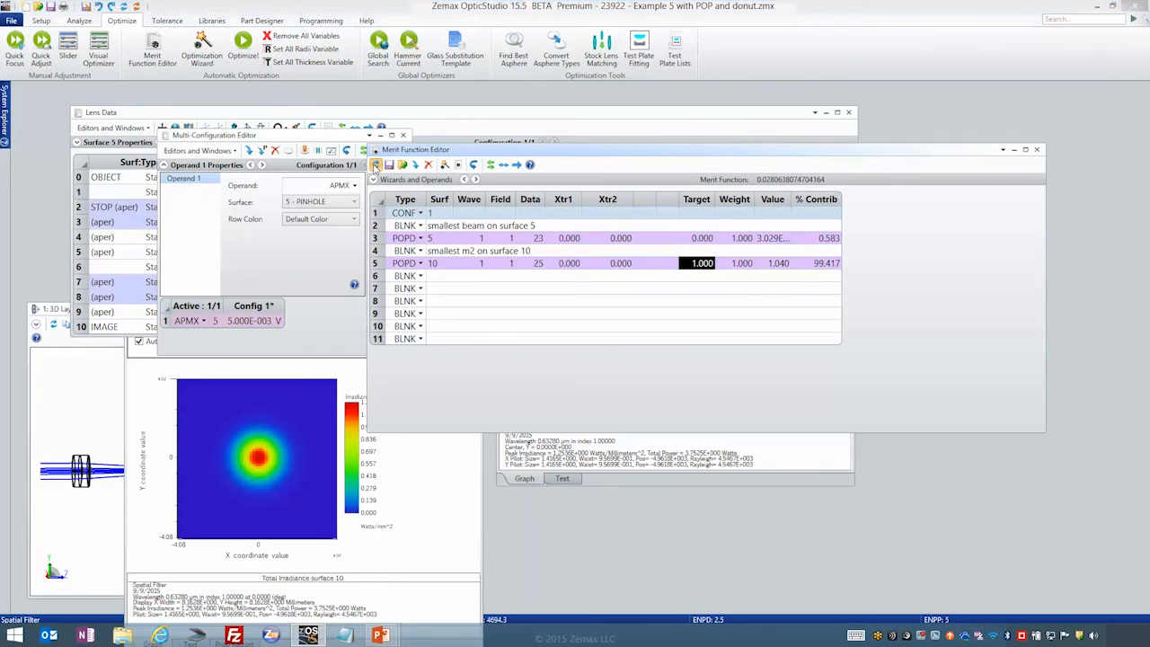
pyautogui.click(770, 250)
pyautogui.click(774, 263)
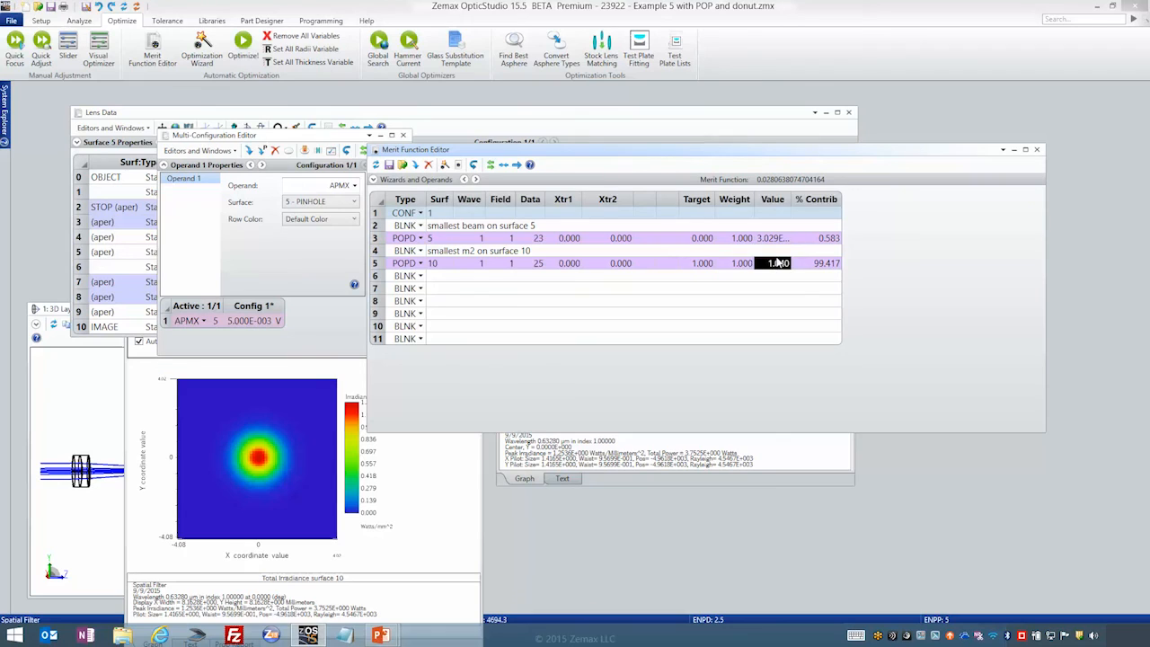
pyautogui.click(517, 164)
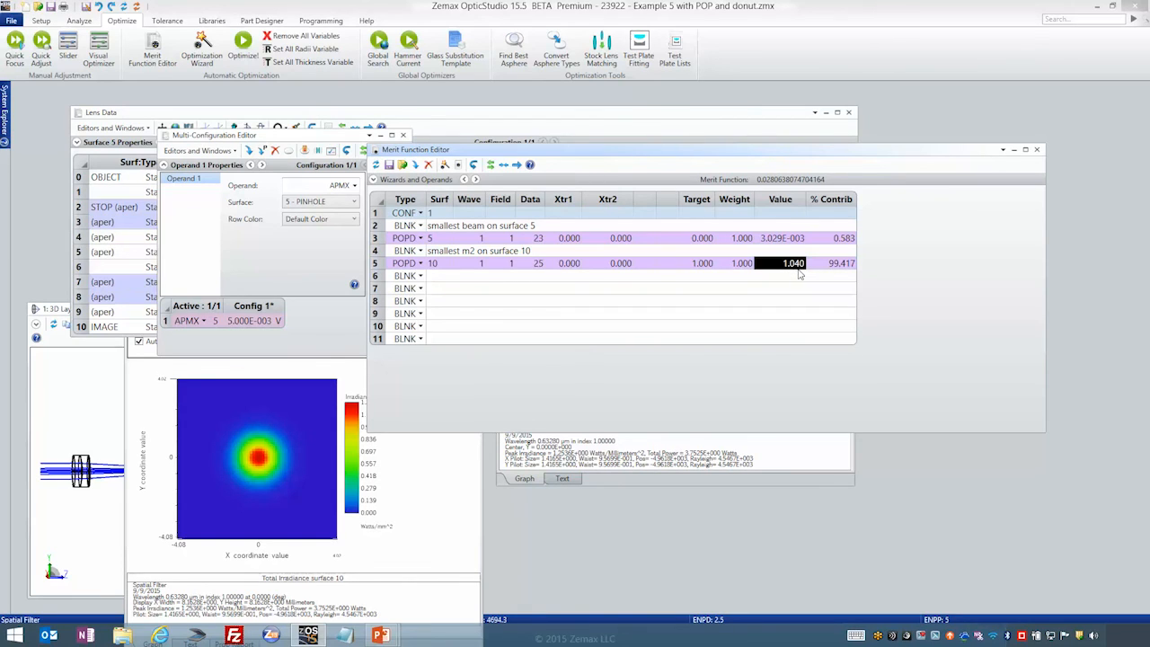
# - Bring the Physical Optics Propagation and Beam File Viewer windows forward, and switch the viewer's X cross-section data to Phase
pyautogui.click(424, 539)
pyautogui.moveTo(279, 118); pyautogui.dragTo(249, 112)
pyautogui.click(639, 458)
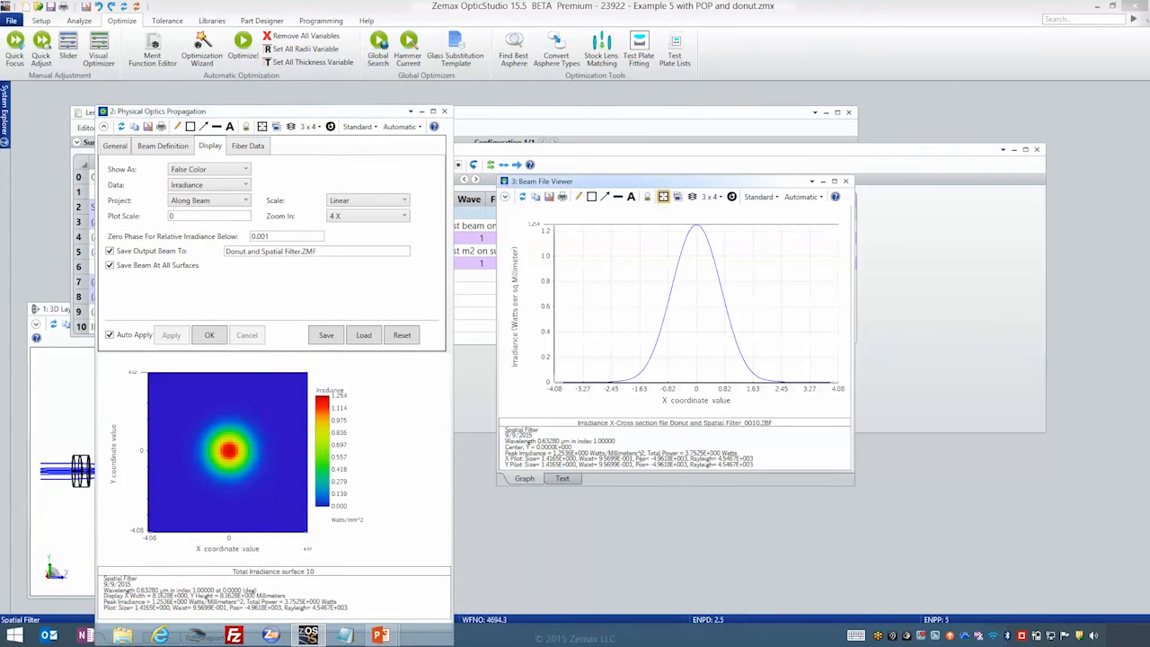
pyautogui.click(522, 198)
pyautogui.click(506, 197)
pyautogui.click(585, 253)
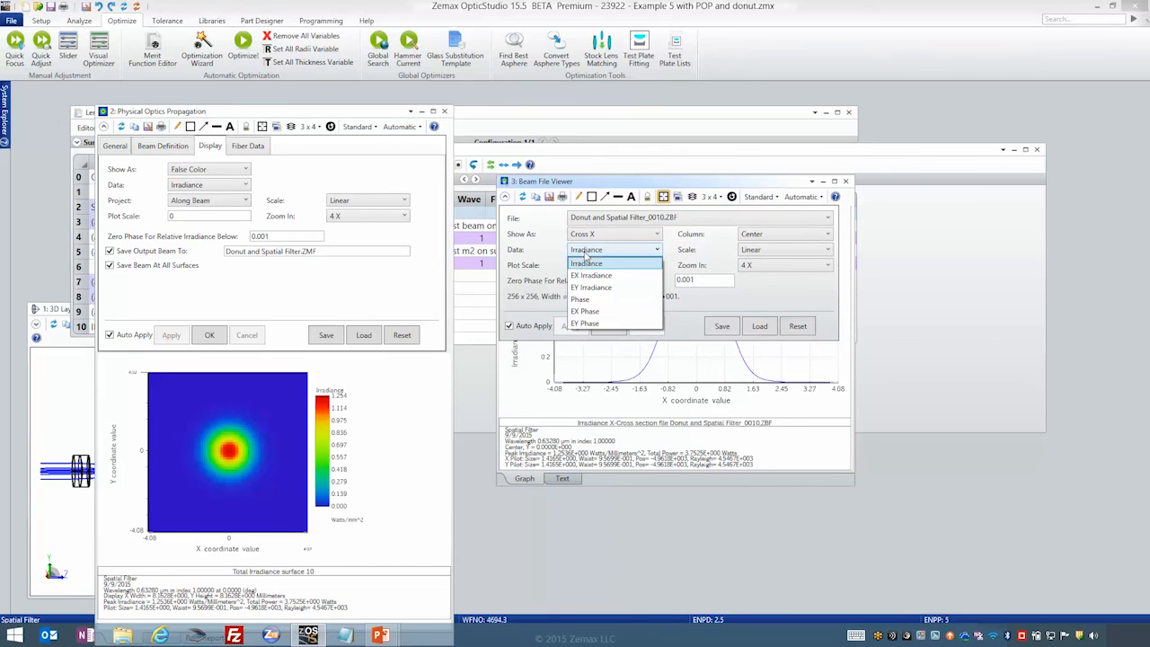
pyautogui.click(582, 306)
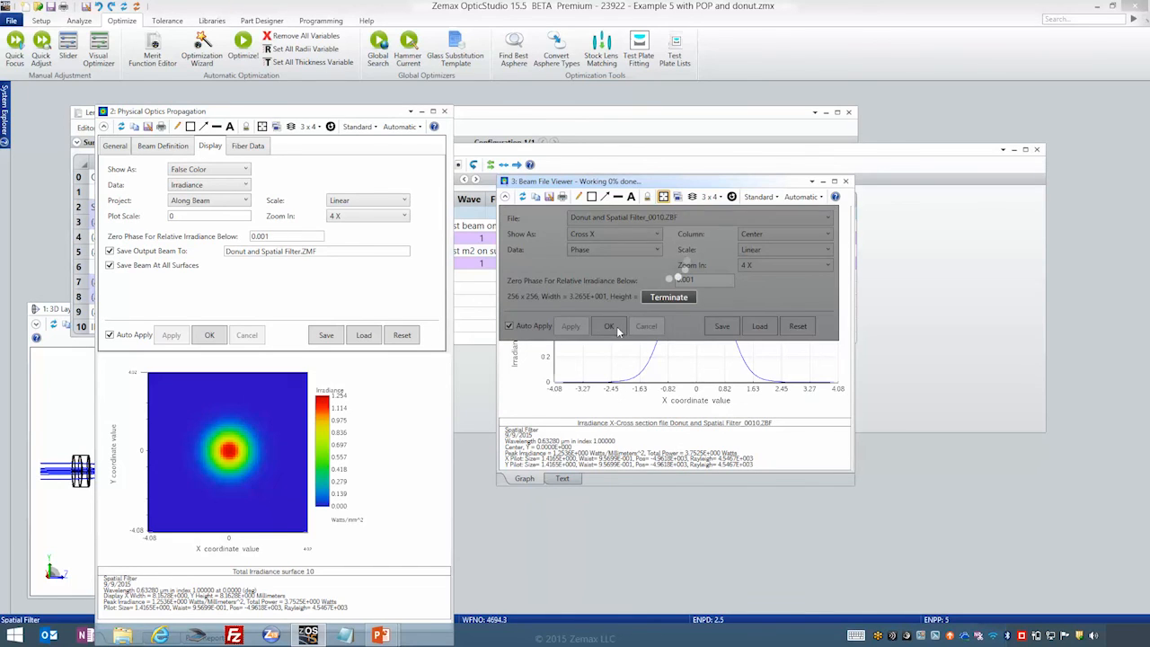
pyautogui.click(617, 327)
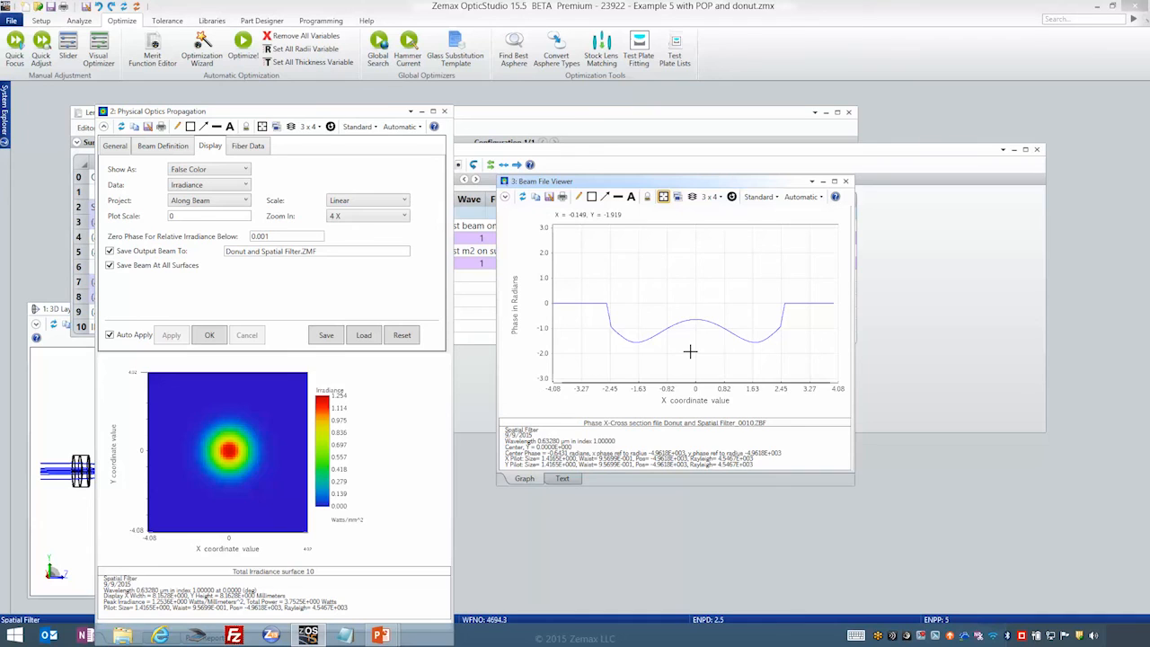
# - Move the Beam File Viewer clear of the merit function, and bring the Merit Function Editor and the 3D Layout forward for review
pyautogui.moveTo(673, 184); pyautogui.dragTo(820, 316)
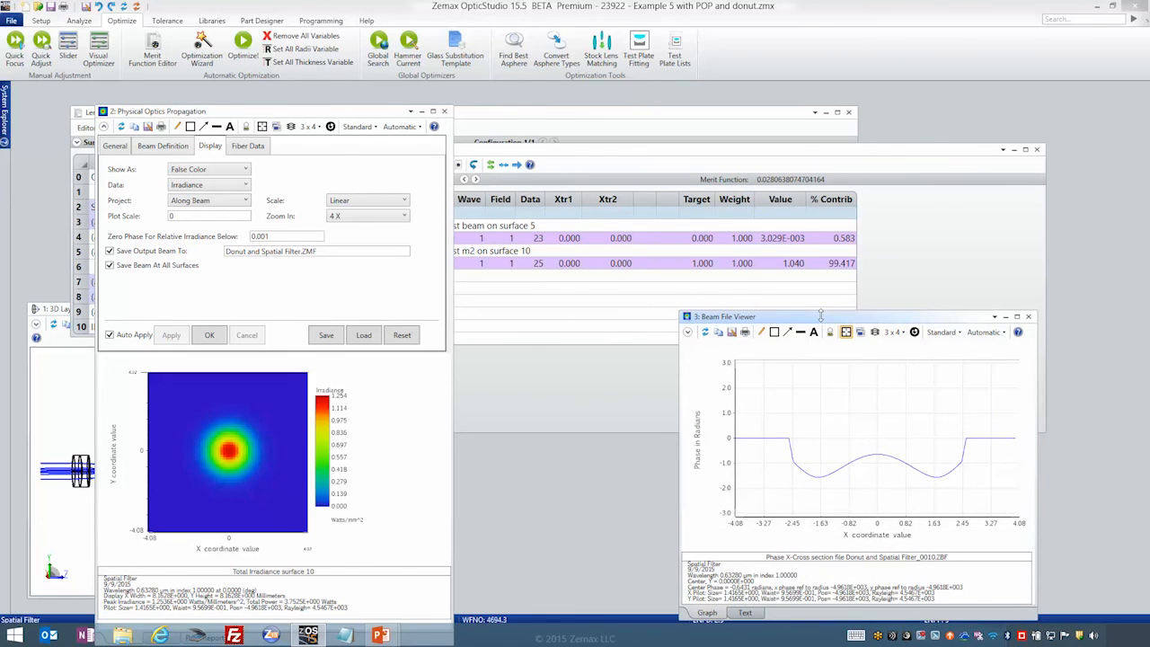
pyautogui.click(794, 263)
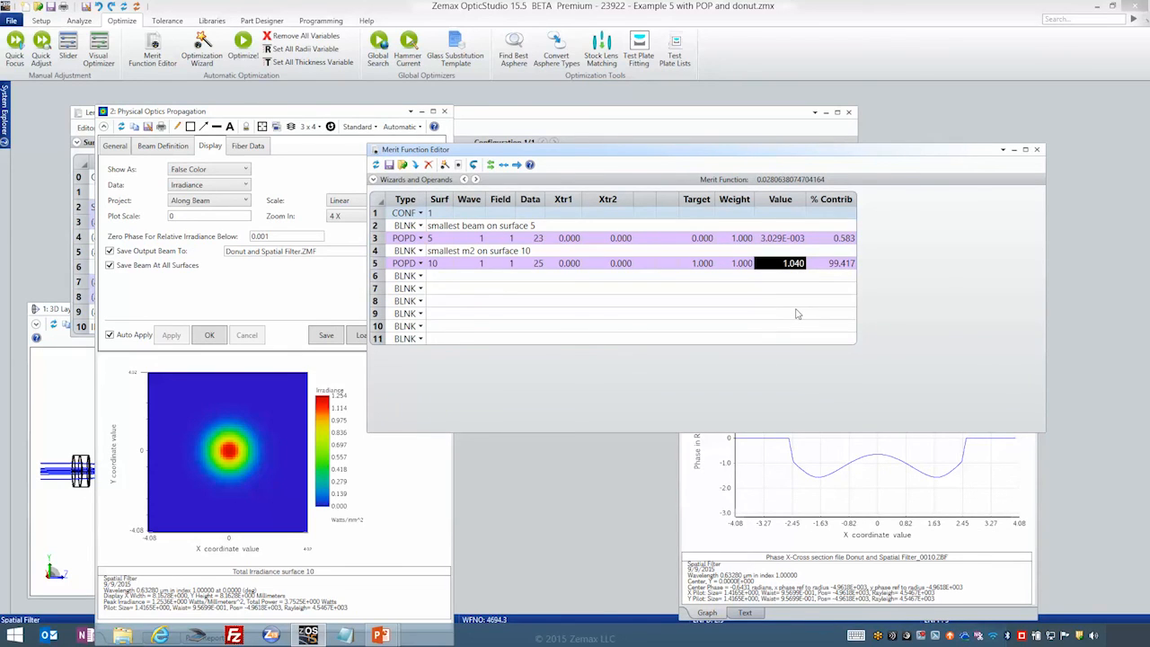
pyautogui.click(42, 439)
pyautogui.moveTo(243, 521)
pyautogui.mouseDown()
pyautogui.moveTo(257, 521)
pyautogui.moveTo(223, 526)
pyautogui.moveTo(239, 521)
pyautogui.mouseUp()
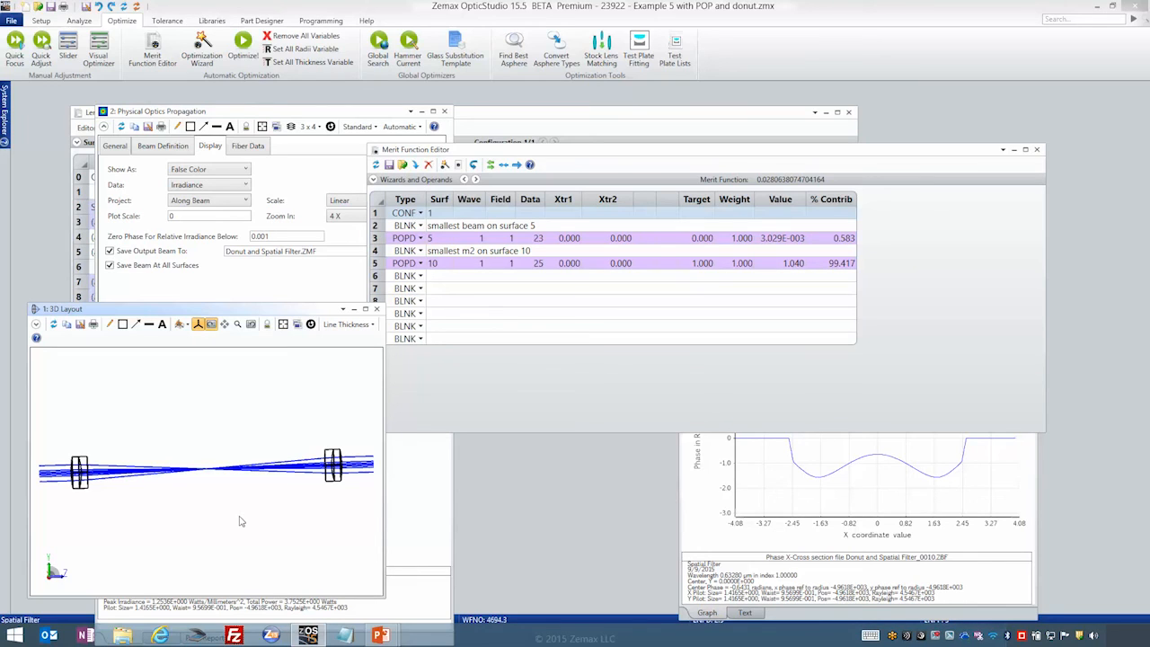
# - Switch to the PowerPoint slide show and go through the Another Trick and Result slides to the Summary slide
pyautogui.hotkey('alt', 'Tab')
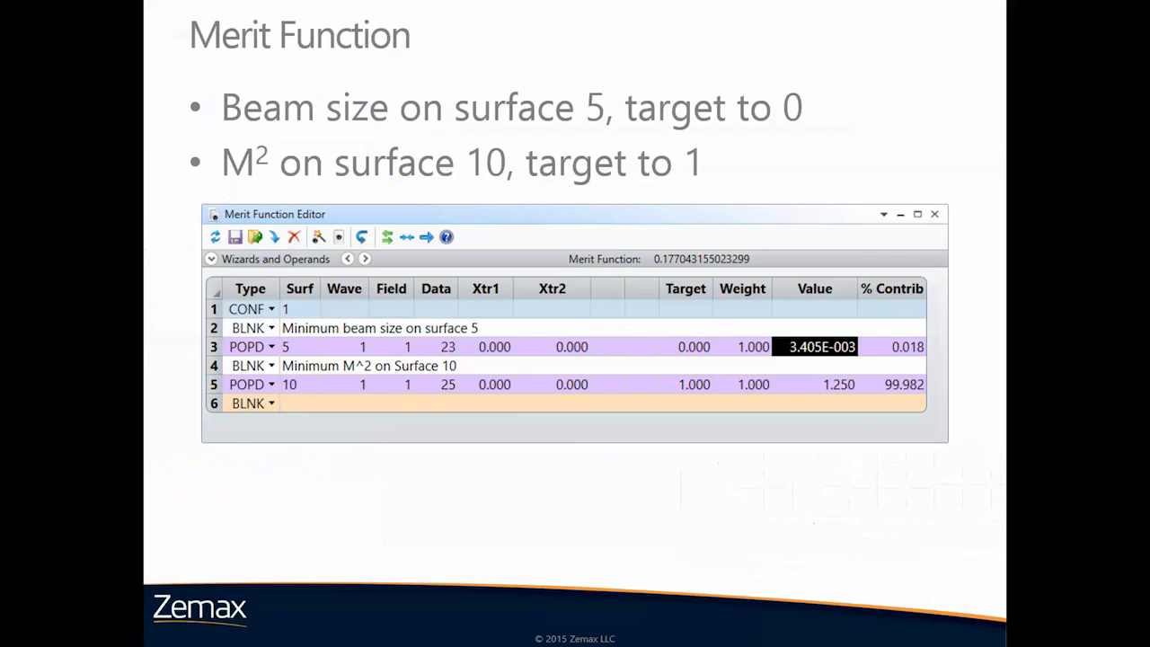
pyautogui.press('Right')
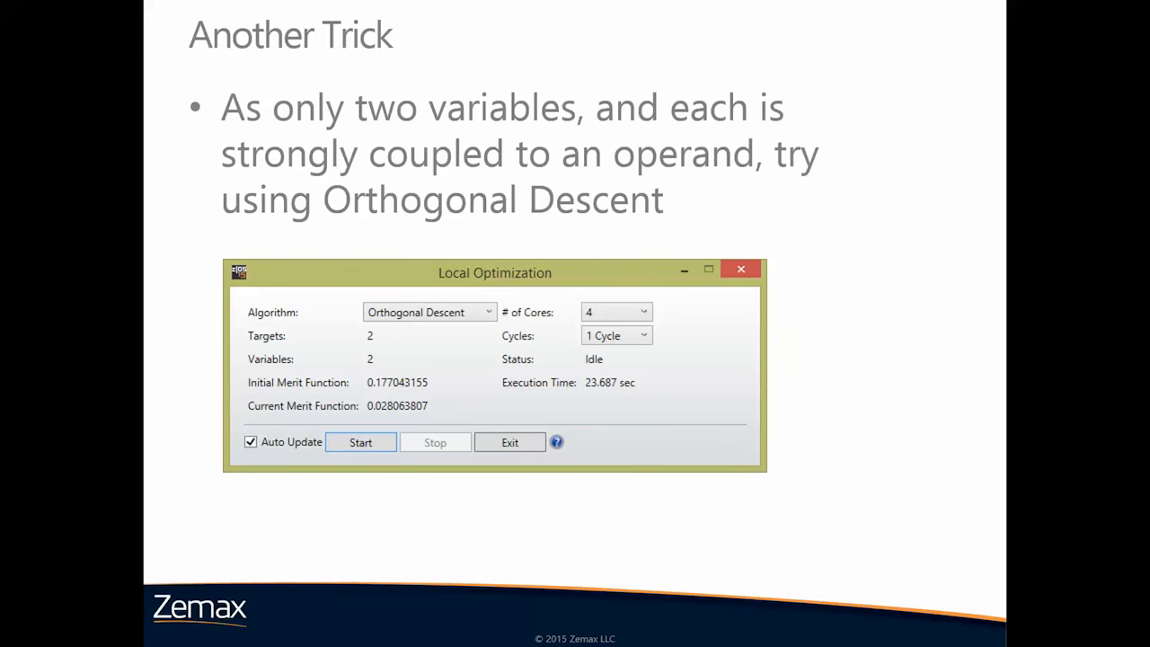
pyautogui.press('Right')
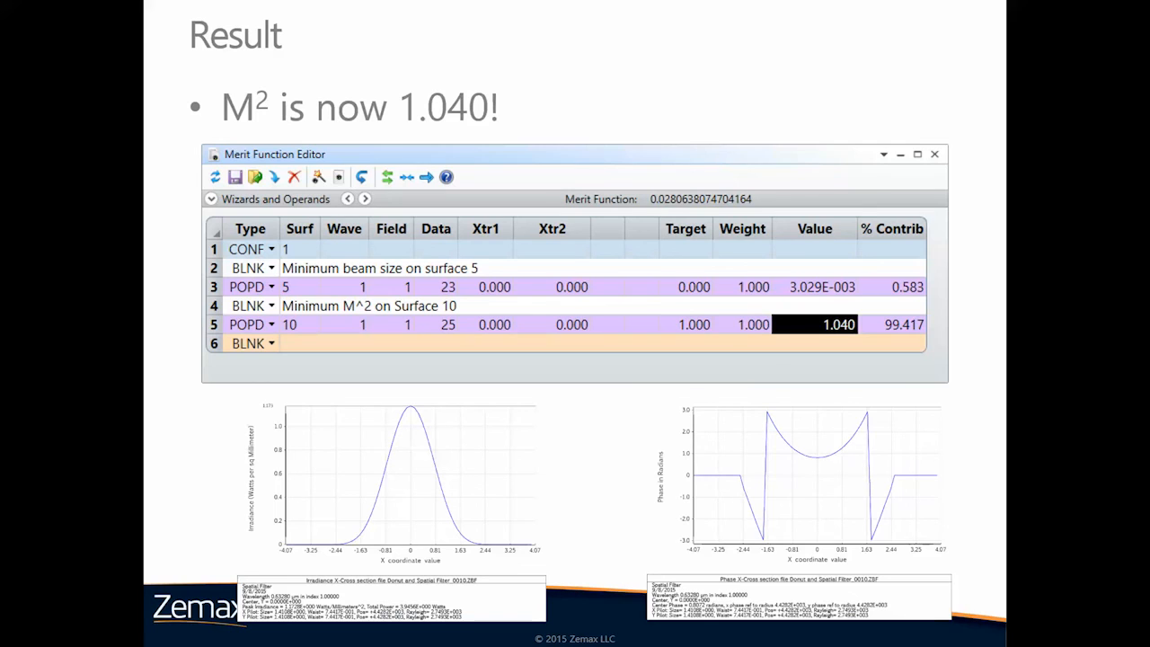
pyautogui.press('Left')
pyautogui.press('Right')
pyautogui.press('Right')
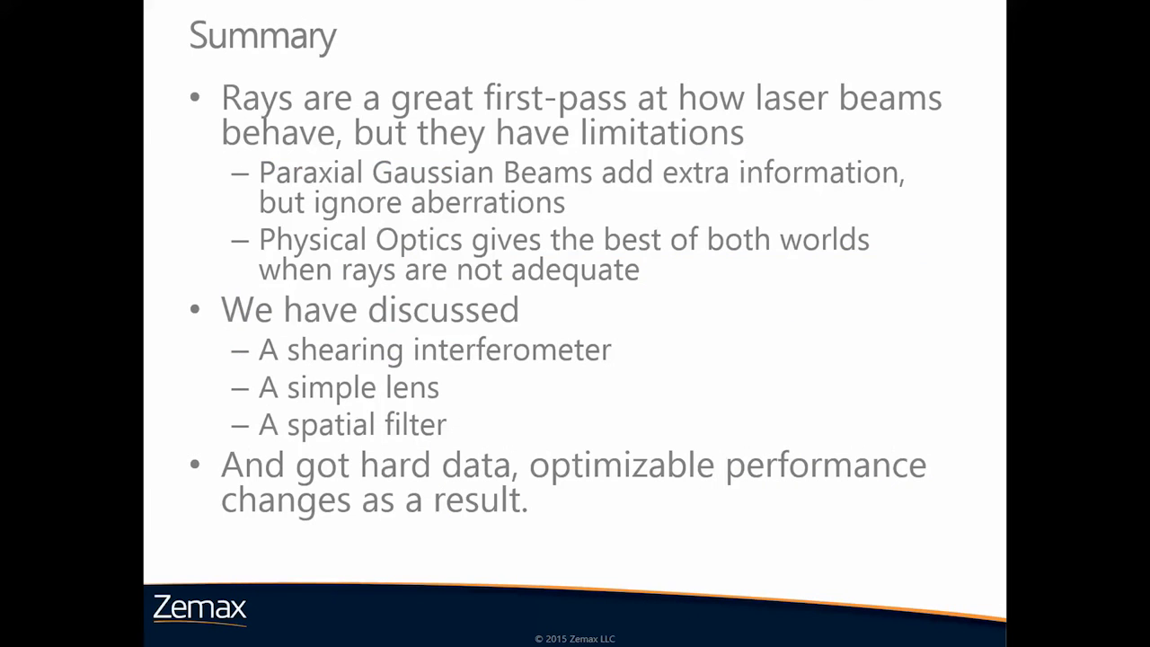